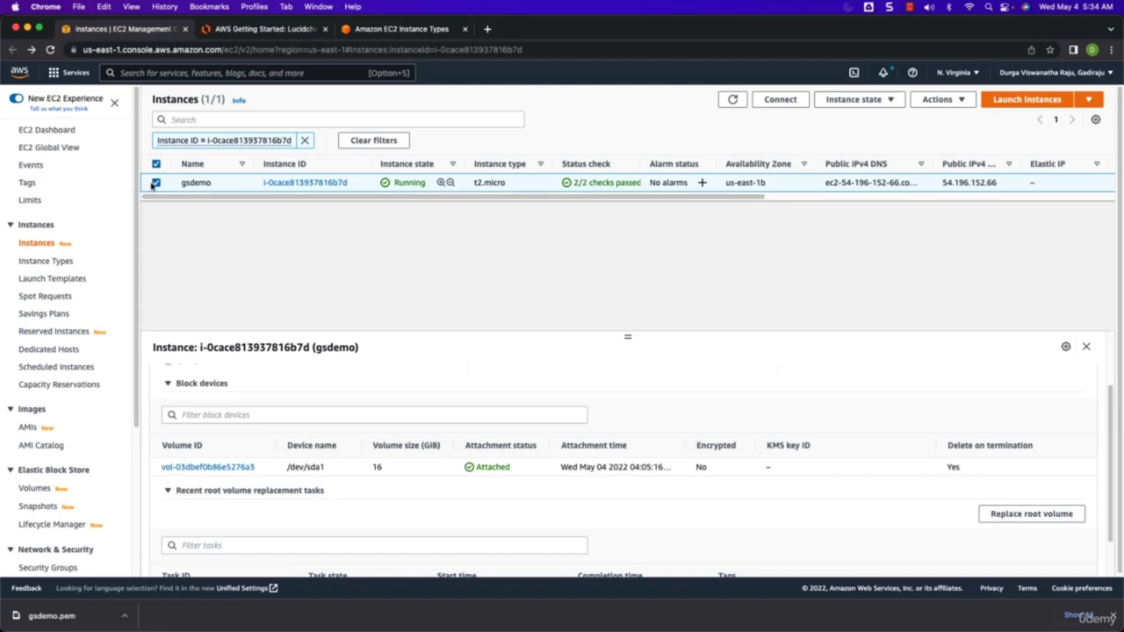
- Stop the gsdemo instance, confirm the stop, and start the same instance again
{"action": "left_click", "coordinate": [877, 102]}
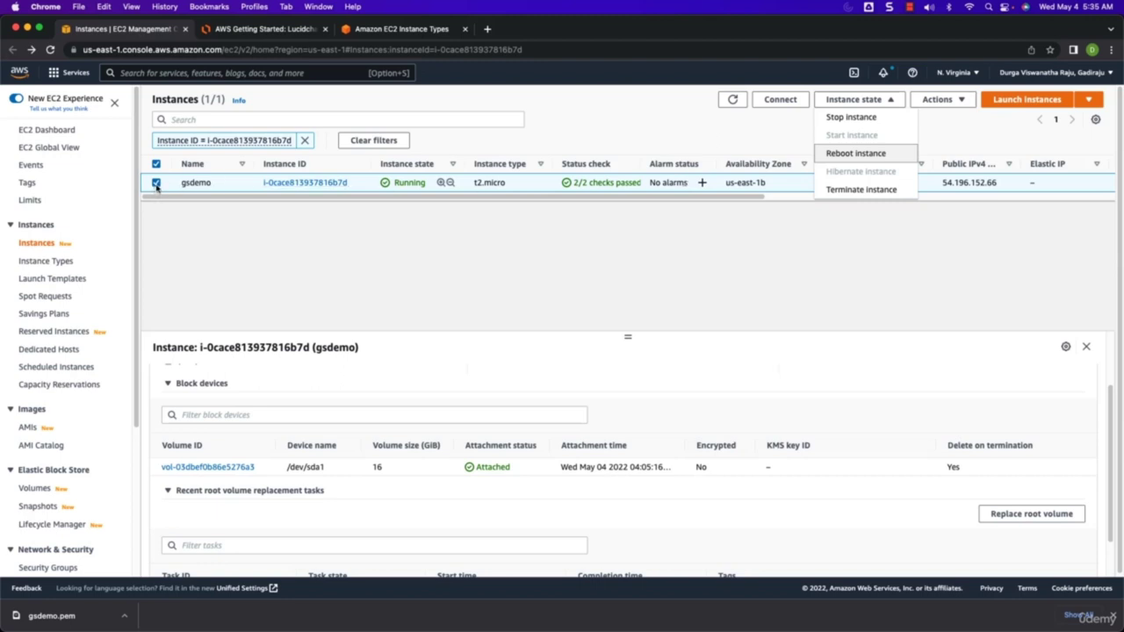
{"action": "left_click", "coordinate": [848, 118]}
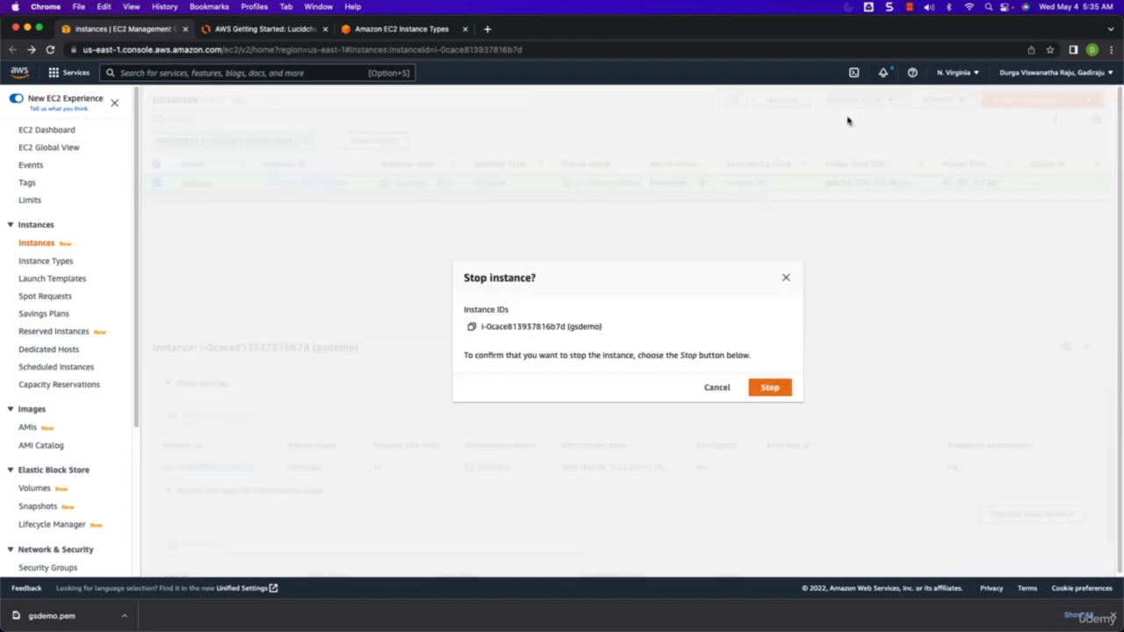
{"action": "left_click", "coordinate": [777, 391]}
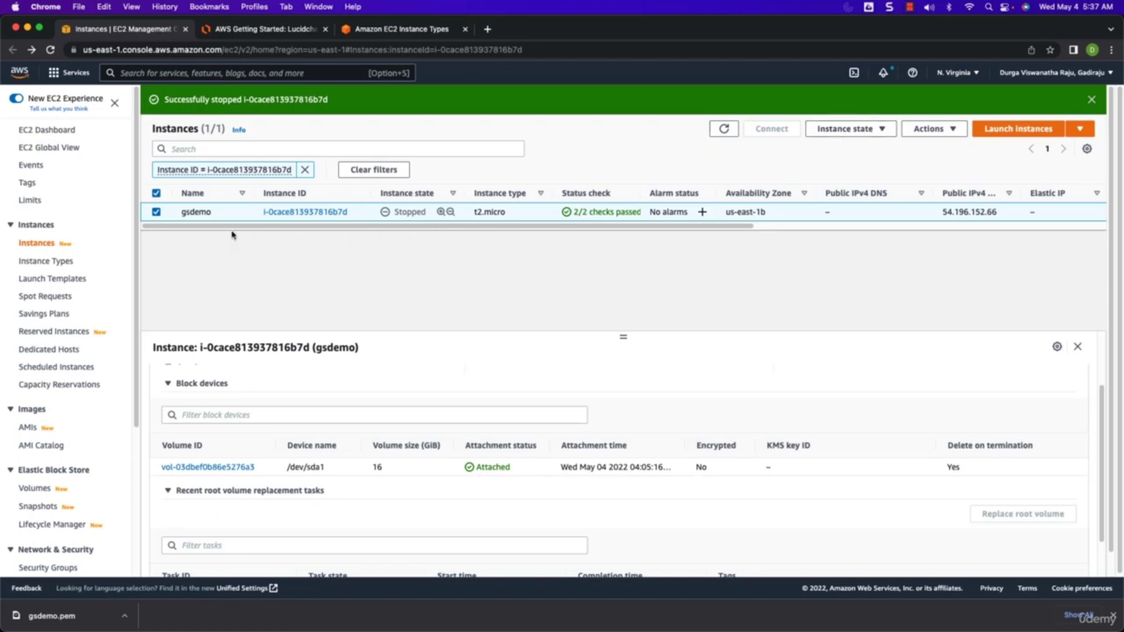
{"action": "left_click", "coordinate": [844, 129]}
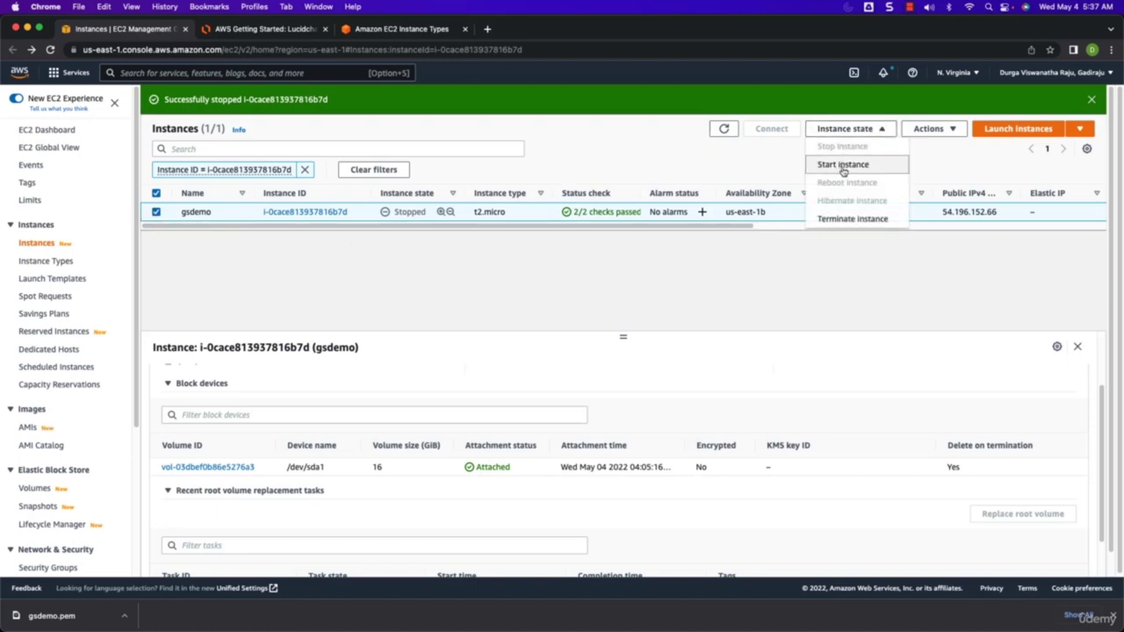
{"action": "left_click", "coordinate": [843, 166]}
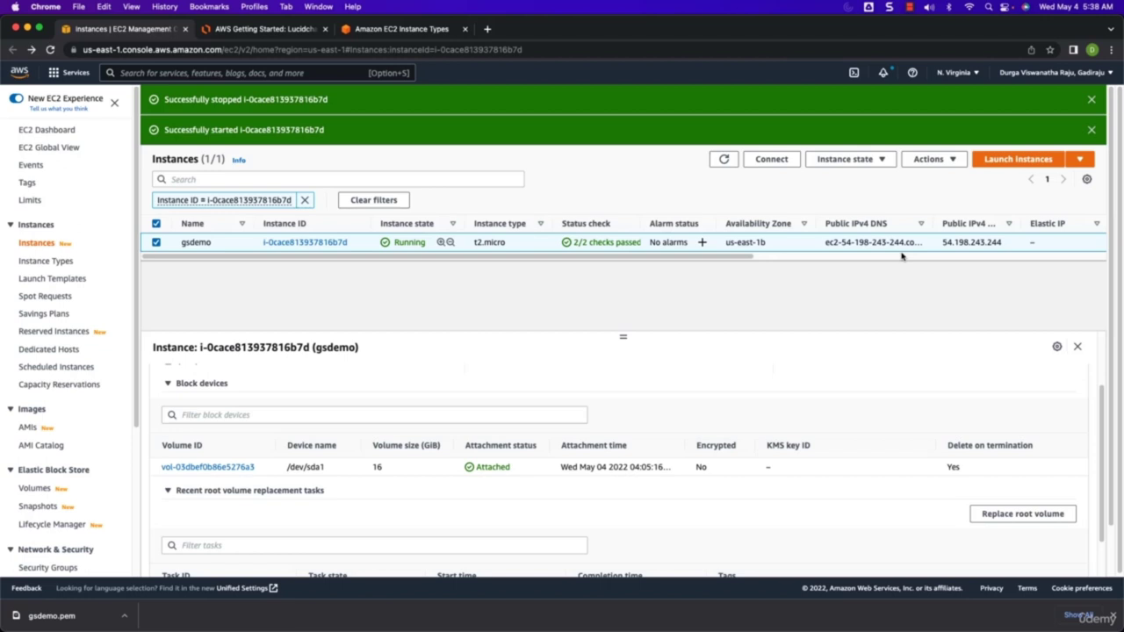
- Switch to iTerm2 and examine the host name in the closed connection message
{"action": "key", "text": "super+Tab"}
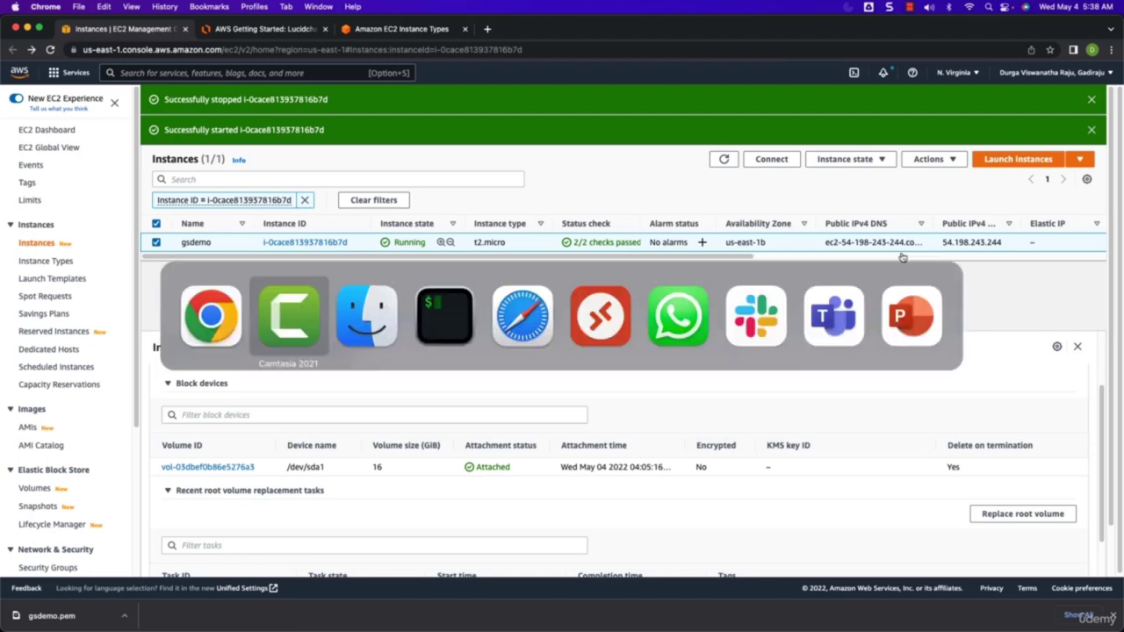
{"action": "key", "text": "super+Tab"}
{"action": "key", "text": "super+Tab"}
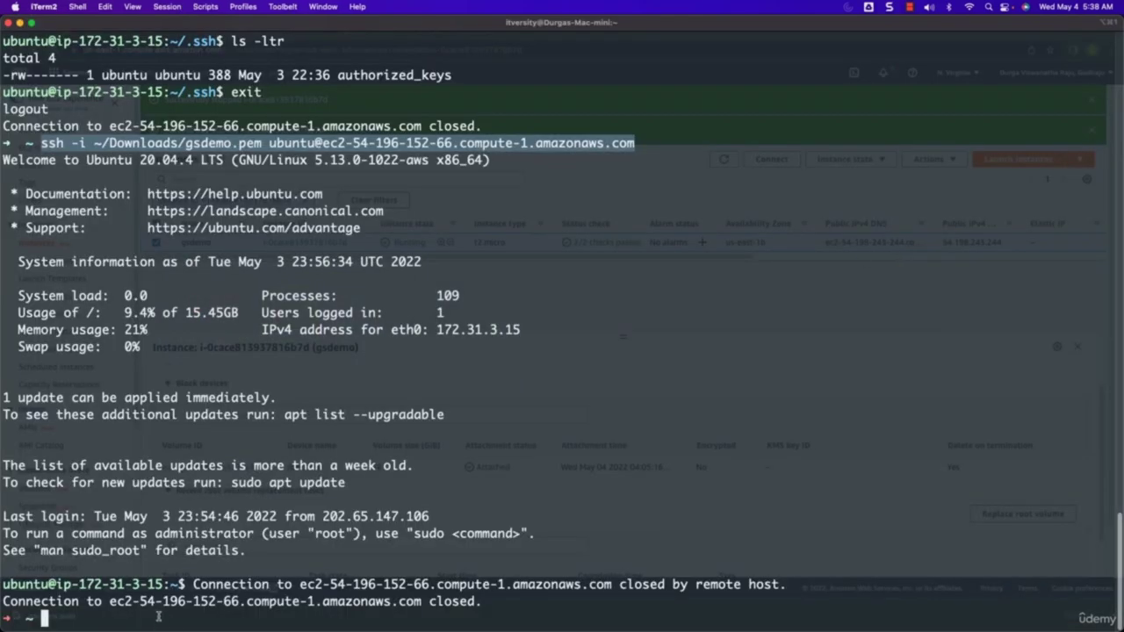
{"action": "double_click", "coordinate": [156, 604]}
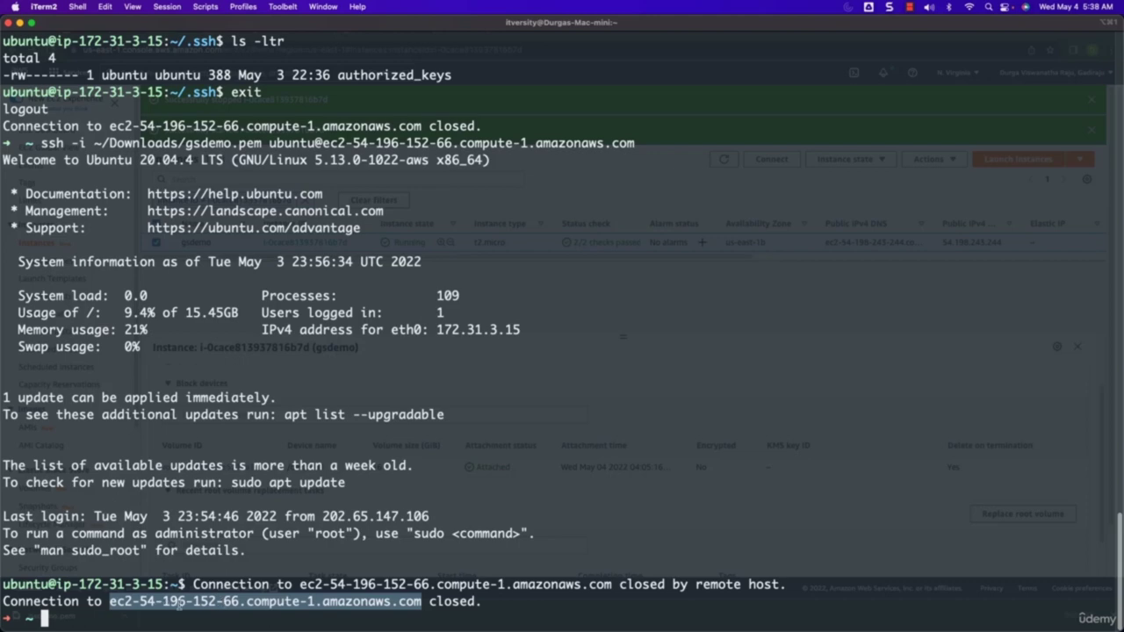
- Switch back to Chrome and copy the public IPv4 DNS from the gsdemo instance's details
{"action": "key", "text": "super+Tab"}
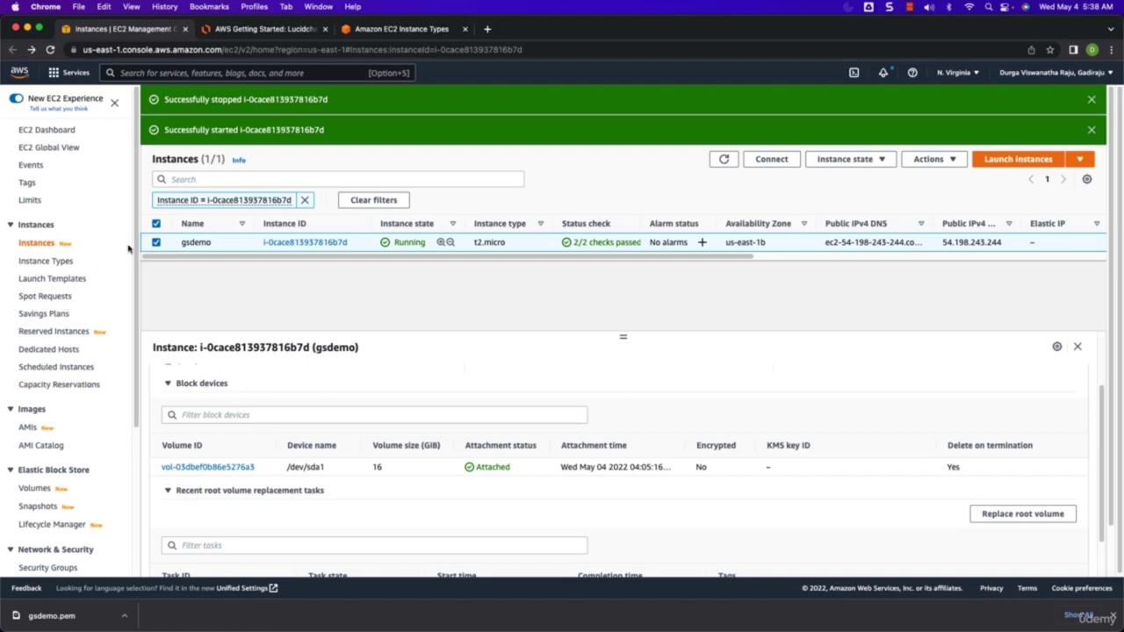
{"action": "scroll", "coordinate": [238, 427], "scroll_direction": "up", "scroll_amount": 3}
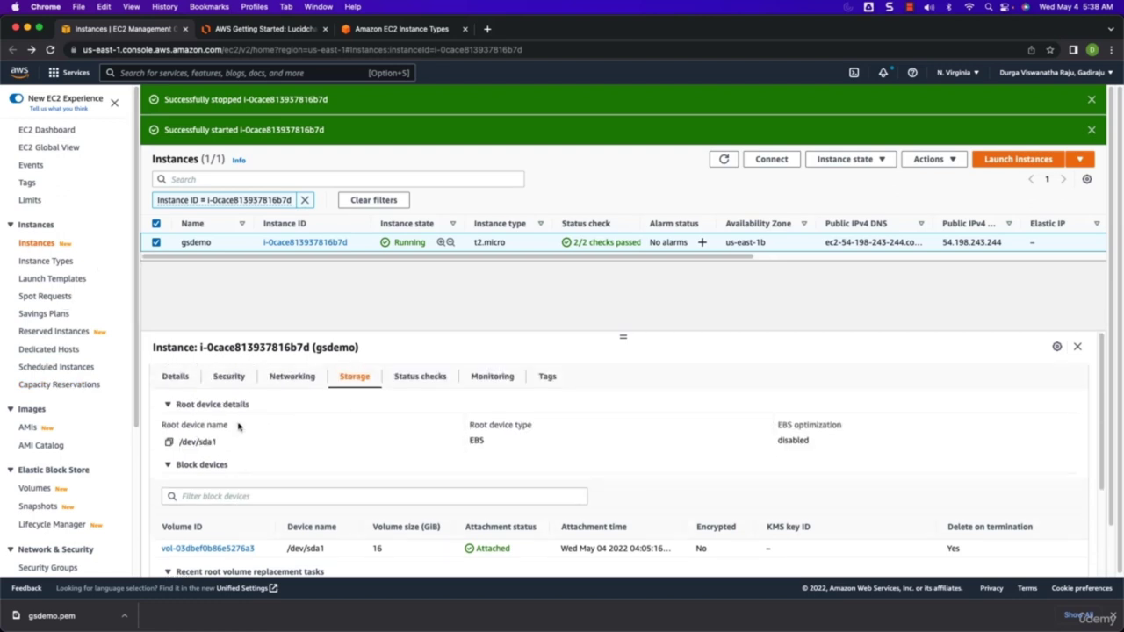
{"action": "left_click", "coordinate": [176, 376]}
{"action": "left_click", "coordinate": [786, 485]}
- In iTerm2, connect over SSH as ubuntu to the copied public DNS using ~/Downloads/gsdemo.pem, and accept the host's authenticity with yes
{"action": "key", "text": "super+Tab"}
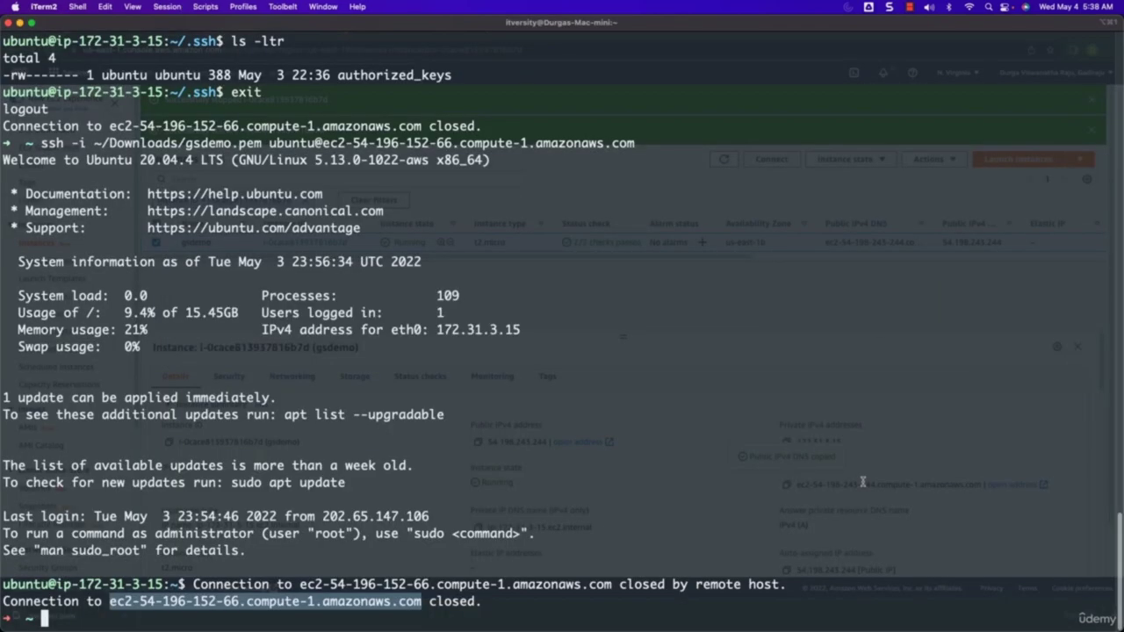
{"action": "type", "text": "ssh -i ~/Do"}
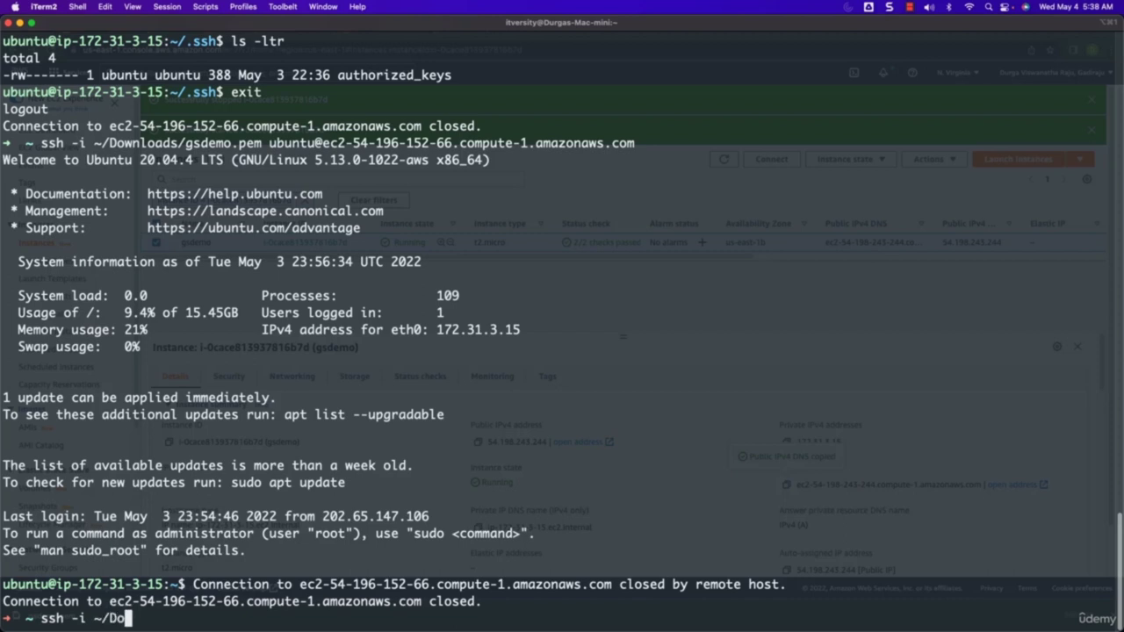
{"action": "type", "text": "wnloads/gsdemo.pem ubuntu@"}
{"action": "key", "text": "super+v"}
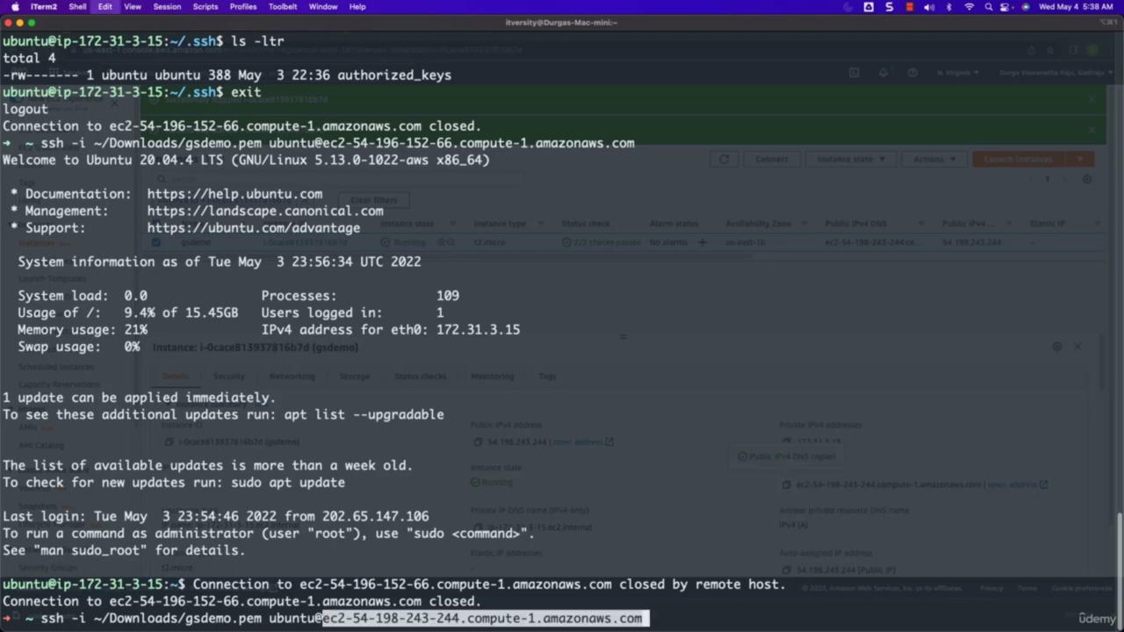
{"action": "key", "text": "Return"}
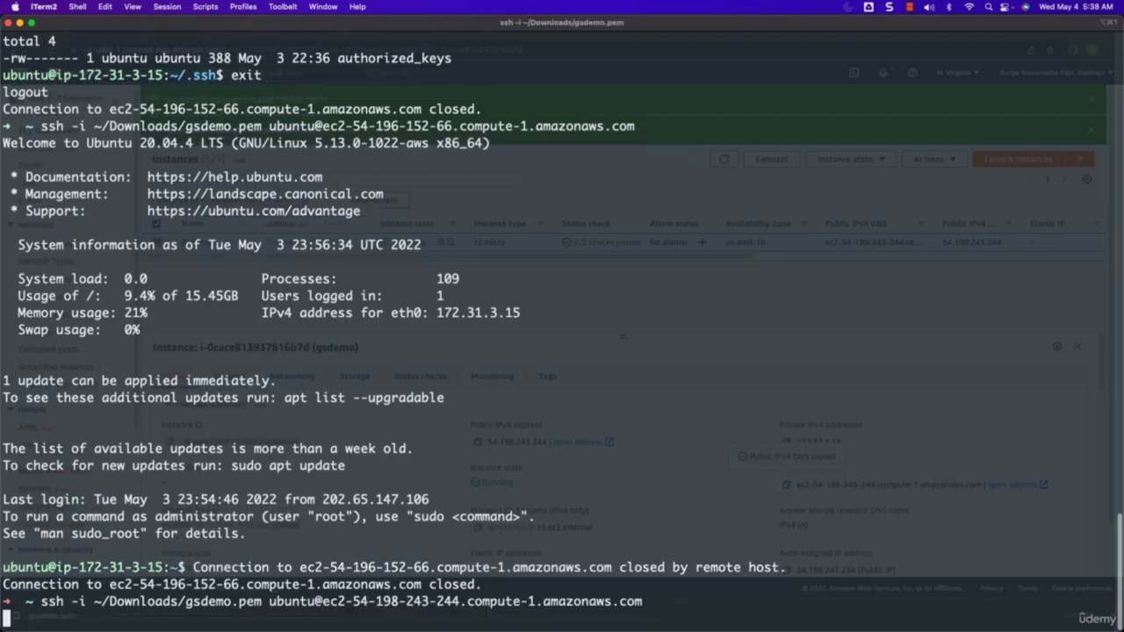
{"action": "type", "text": "yes"}
{"action": "key", "text": "Return"}
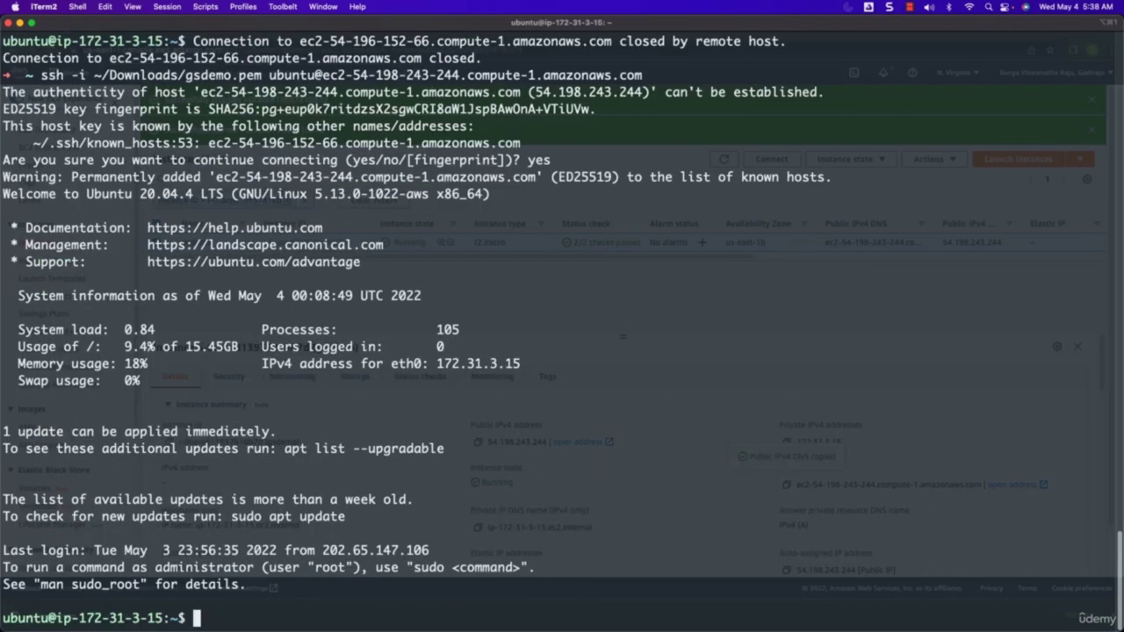
- Exit the SSH session with the instance and switch back to Chrome
{"action": "type", "text": "exit"}
{"action": "key", "text": "Return"}
{"action": "key", "text": "super+Tab"}
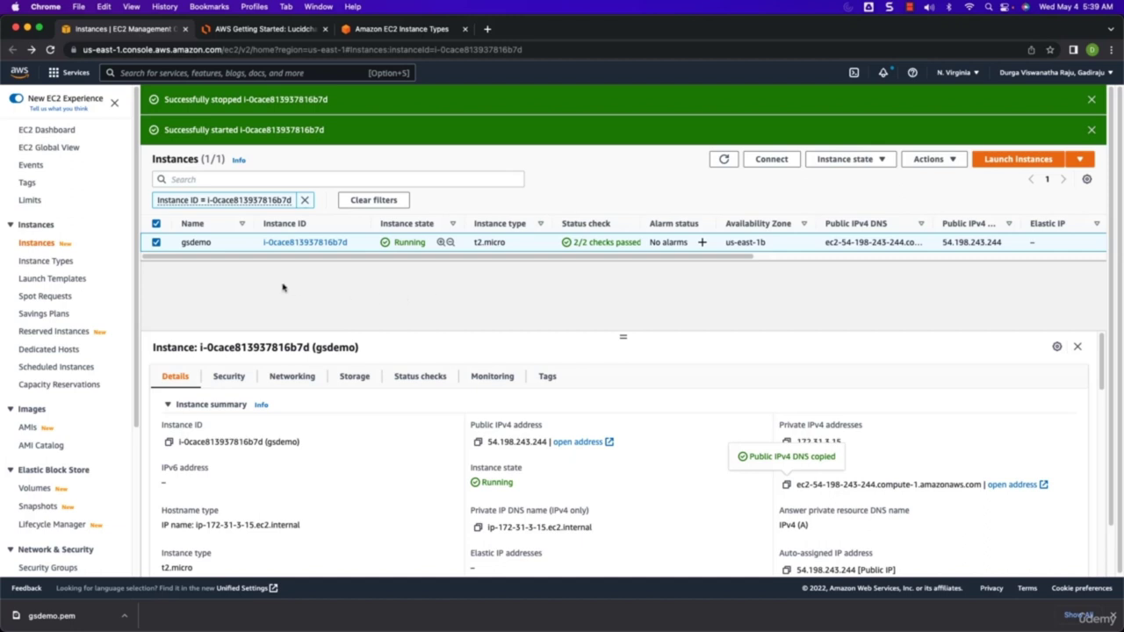
- Terminate the gsdemo instance and confirm the termination
{"action": "left_click", "coordinate": [844, 162]}
{"action": "left_click", "coordinate": [861, 251]}
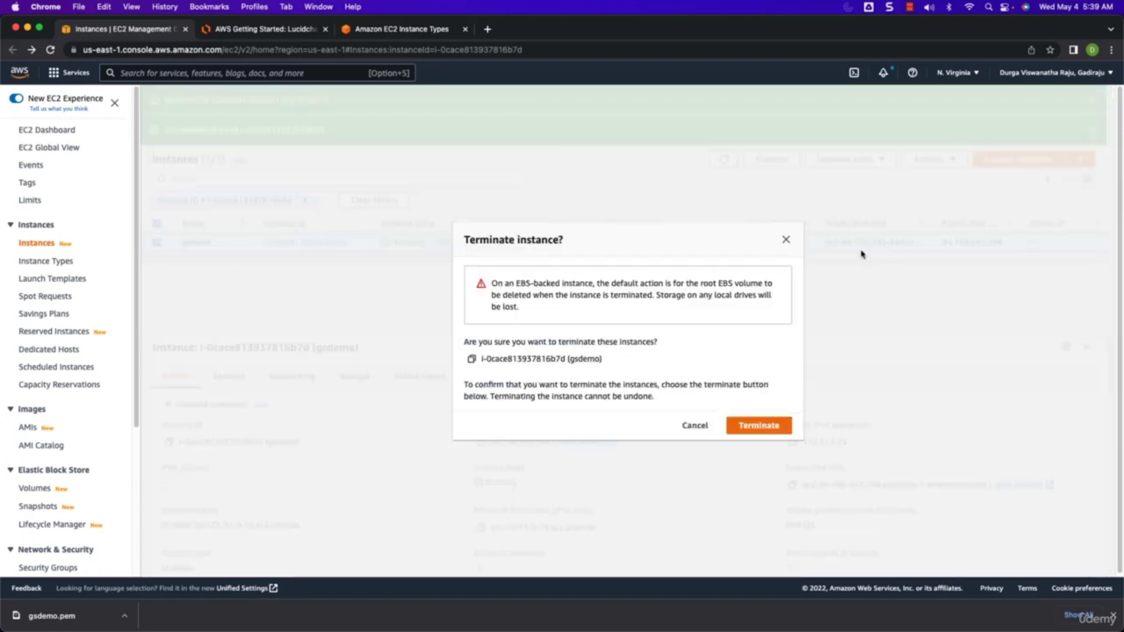
{"action": "left_click", "coordinate": [758, 426]}
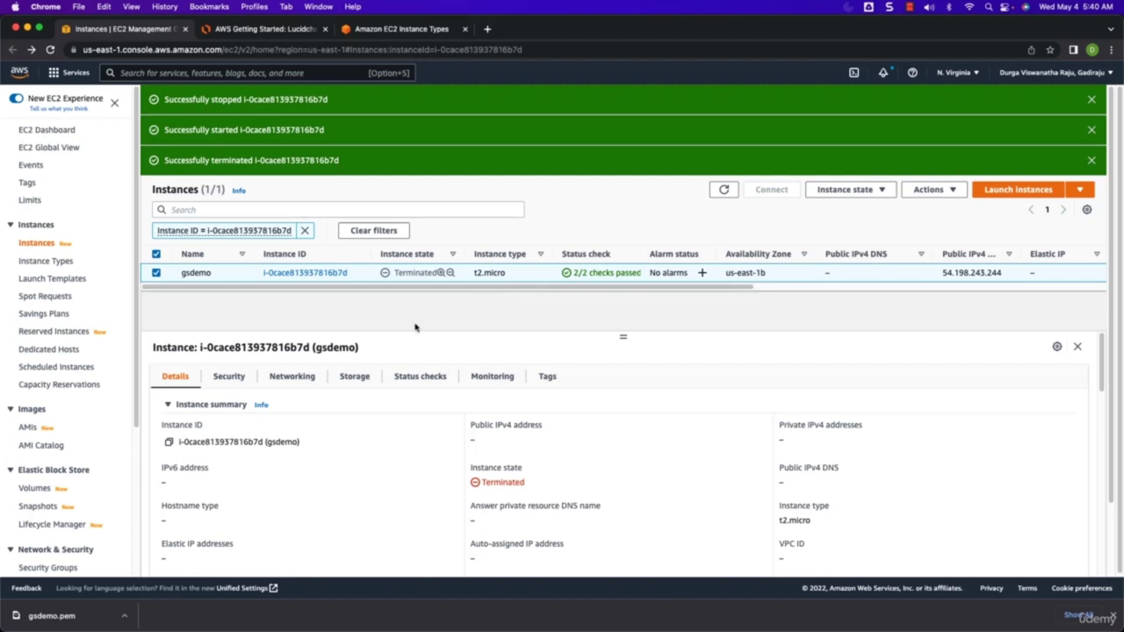
- Examine the list of Elastic Block Store volumes, and return to the instances
{"action": "left_click", "coordinate": [36, 489]}
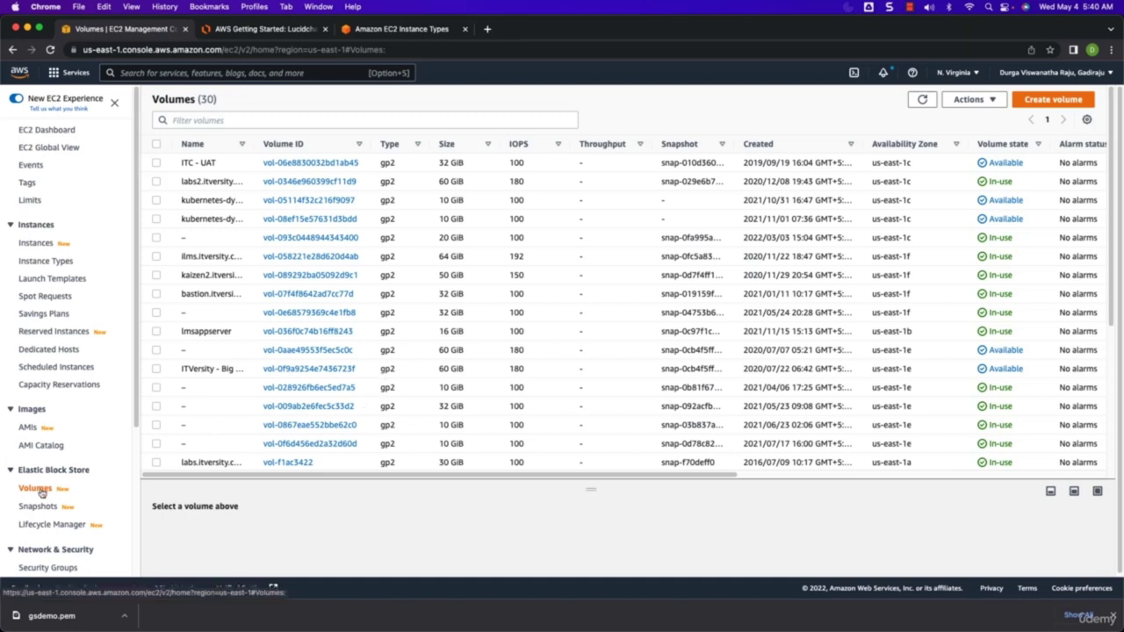
{"action": "left_click", "coordinate": [36, 243]}
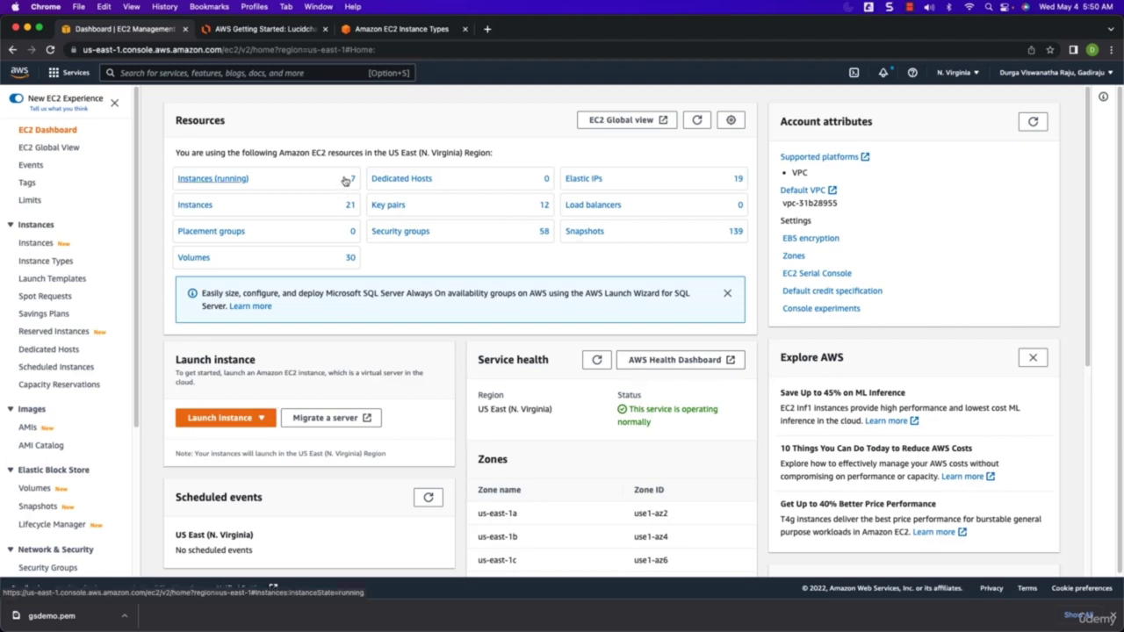
- Begin launching a new EC2 instance from the EC2 dashboard and name it gsdemo
{"action": "left_click", "coordinate": [236, 420]}
{"action": "left_click", "coordinate": [232, 438]}
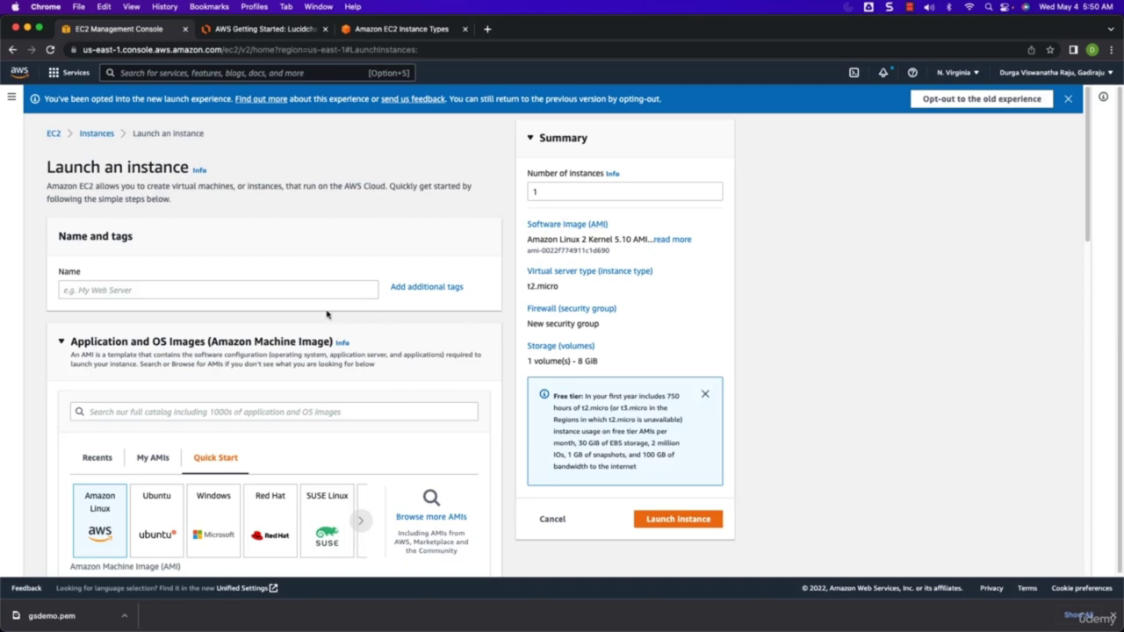
{"action": "left_click", "coordinate": [301, 293]}
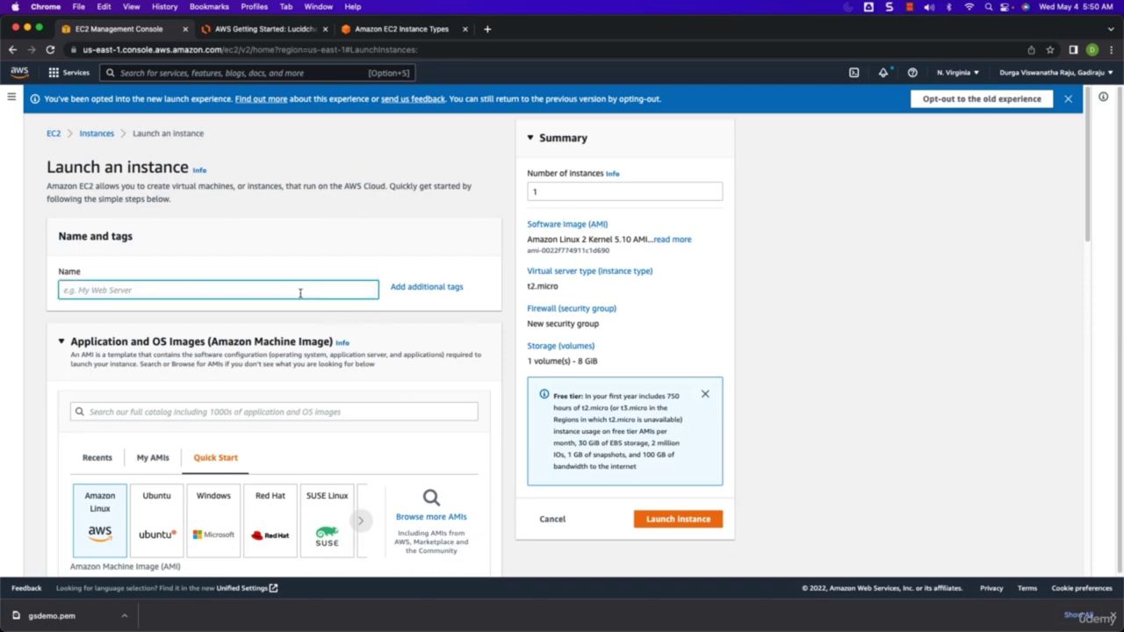
{"action": "type", "text": "gsdemo"}
- Choose Ubuntu as the operating system with the Ubuntu Server 20.04 LTS (HVM), SSD Volume Type image
{"action": "left_click", "coordinate": [163, 524]}
{"action": "scroll", "coordinate": [321, 454], "scroll_direction": "down", "scroll_amount": 1}
{"action": "scroll", "coordinate": [321, 454], "scroll_direction": "down", "scroll_amount": 4}
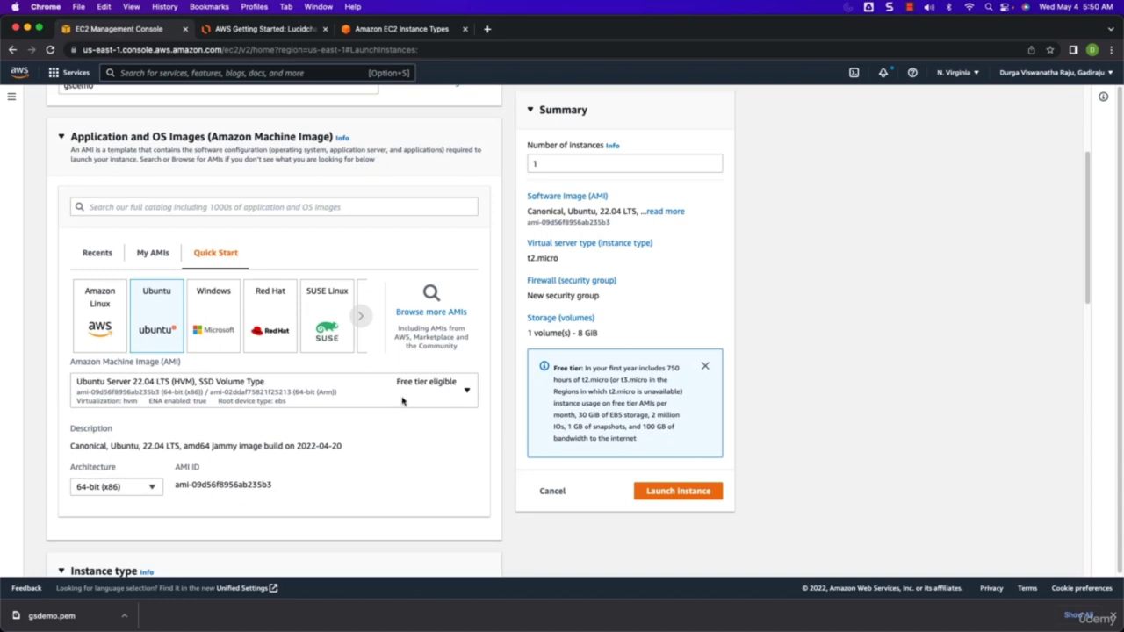
{"action": "left_click", "coordinate": [404, 400]}
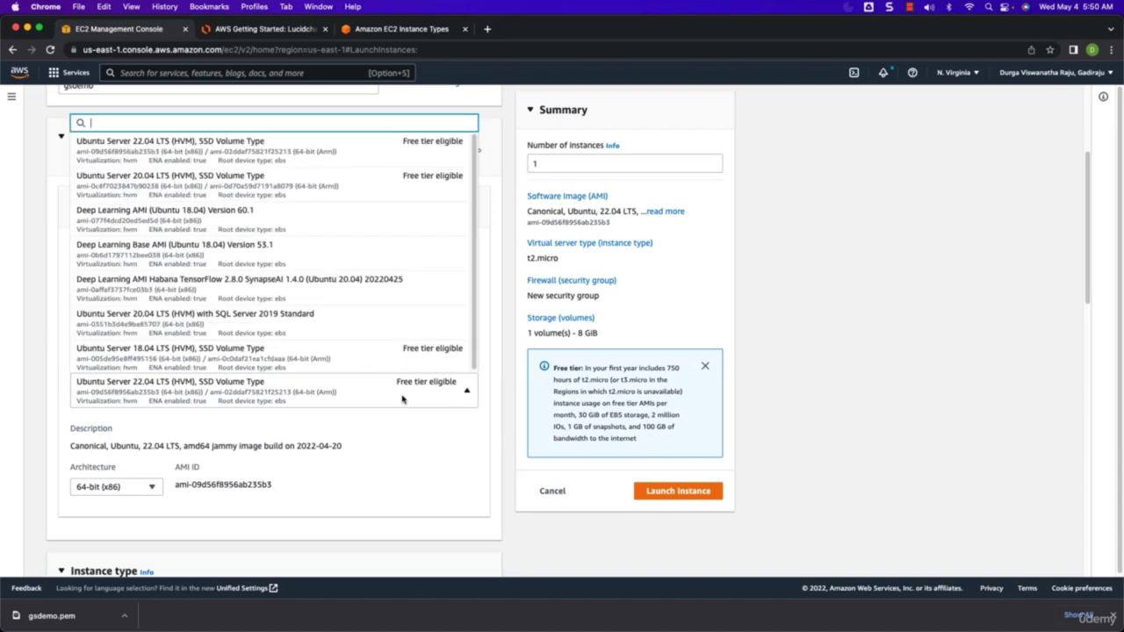
{"action": "left_click", "coordinate": [311, 186]}
- Select the existing gsdemo key pair for logging in to the new instance
{"action": "scroll", "coordinate": [394, 415], "scroll_direction": "down", "scroll_amount": 4}
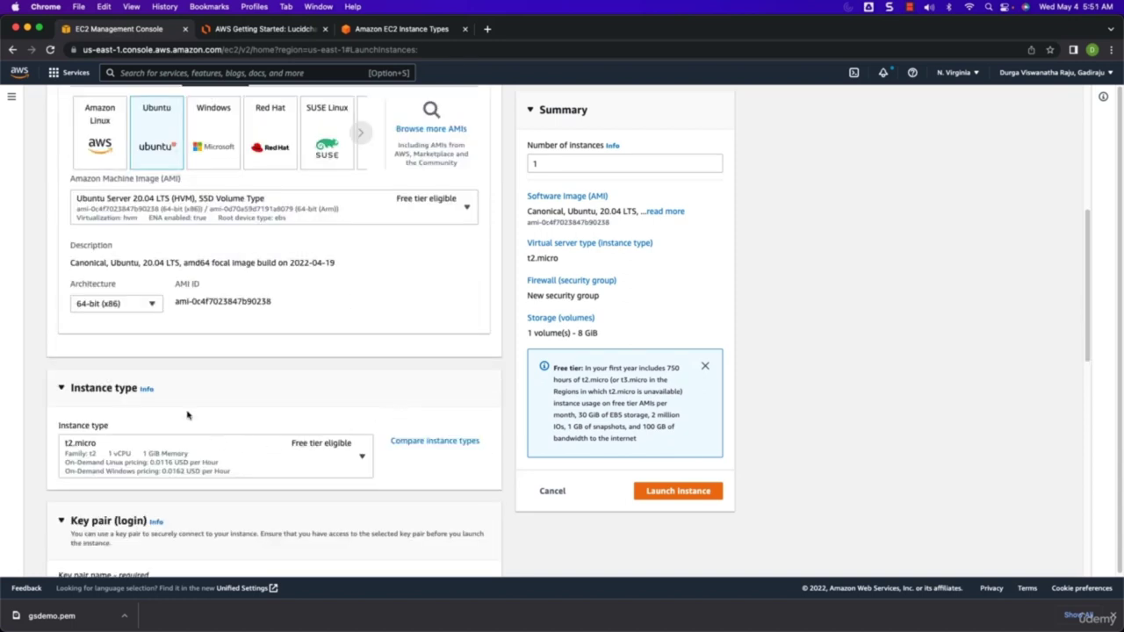
{"action": "scroll", "coordinate": [246, 449], "scroll_direction": "down", "scroll_amount": 4}
{"action": "left_click", "coordinate": [248, 430]}
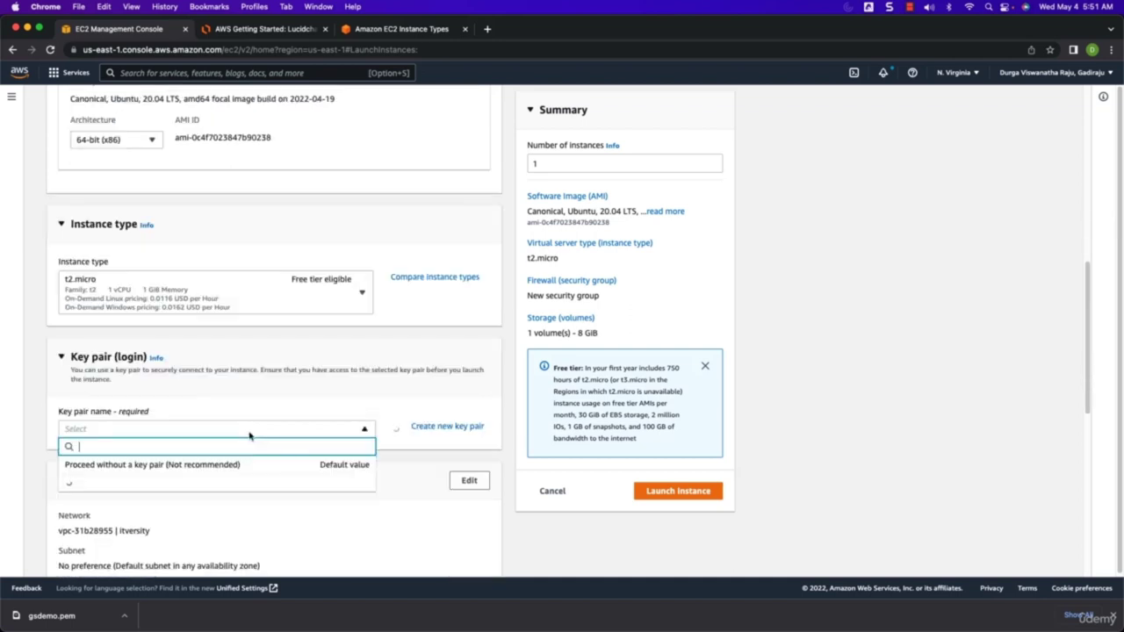
{"action": "left_click", "coordinate": [136, 213]}
- Set the new instance's gp2 root volume size to 12 GiB and review the network and storage settings
{"action": "scroll", "coordinate": [221, 293], "scroll_direction": "down", "scroll_amount": 5}
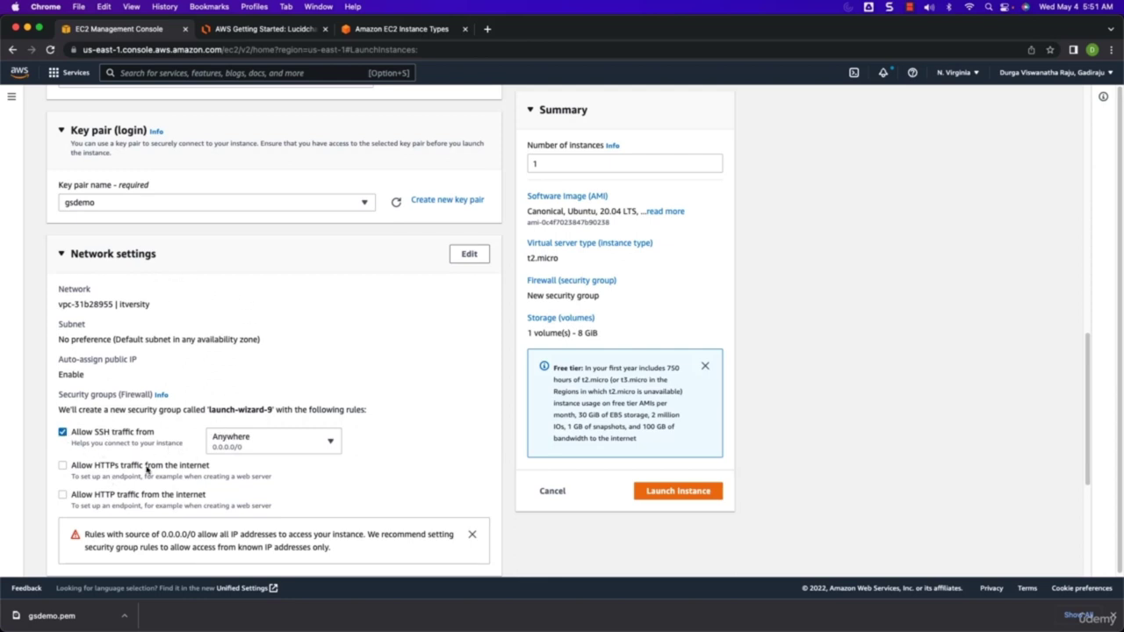
{"action": "scroll", "coordinate": [183, 456], "scroll_direction": "down", "scroll_amount": 4}
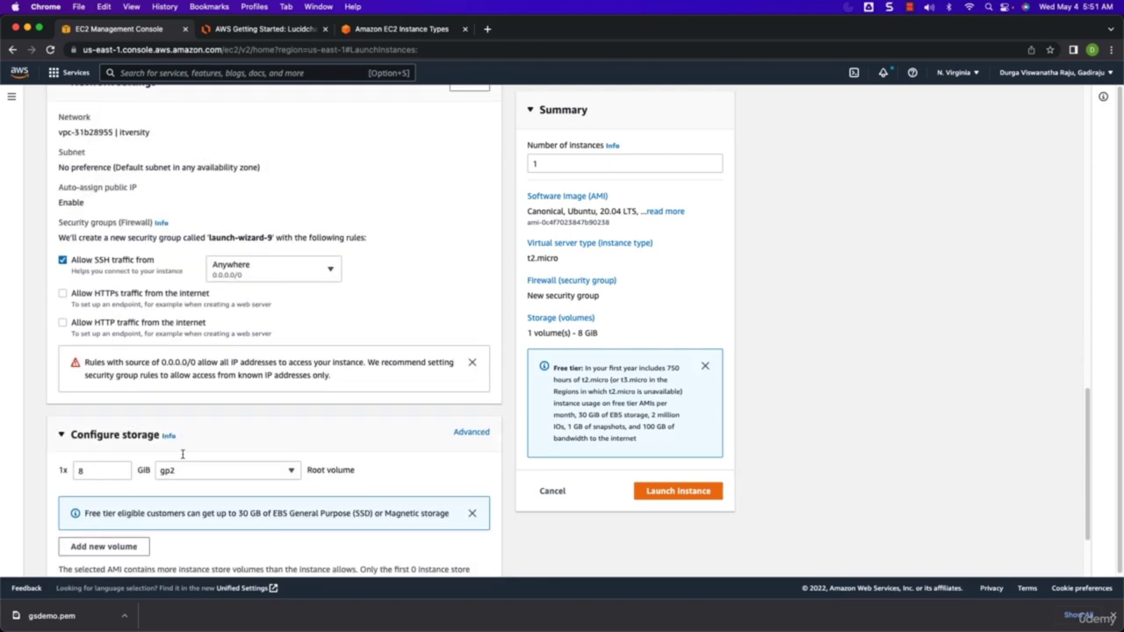
{"action": "left_click", "coordinate": [102, 456]}
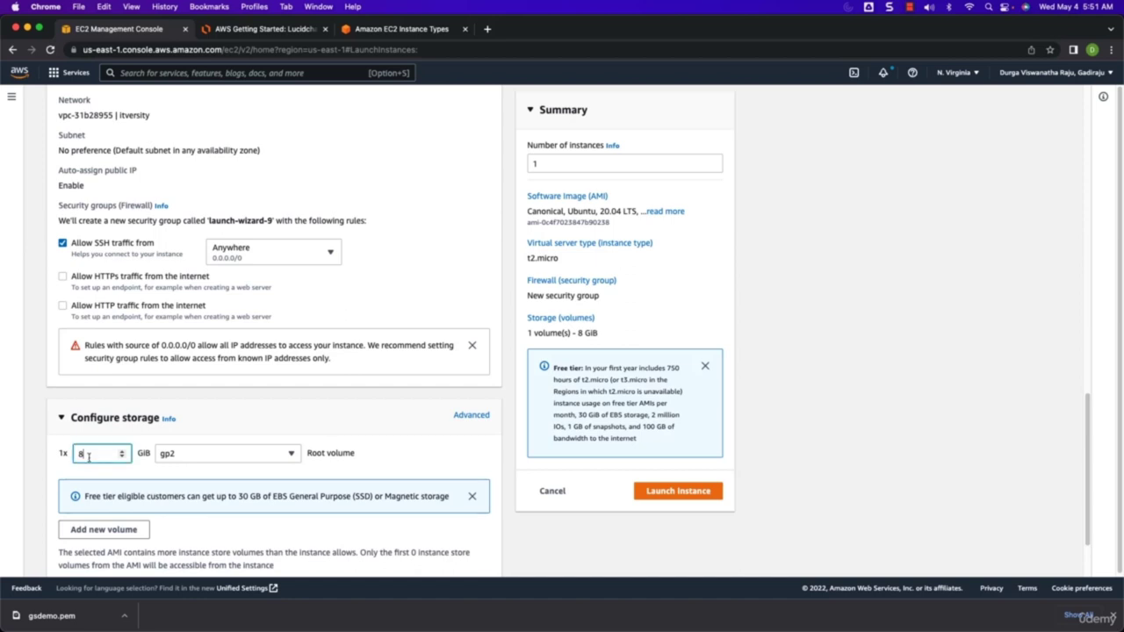
{"action": "key", "text": "BackSpace"}
{"action": "type", "text": "12"}
{"action": "scroll", "coordinate": [304, 334], "scroll_direction": "up", "scroll_amount": 3}
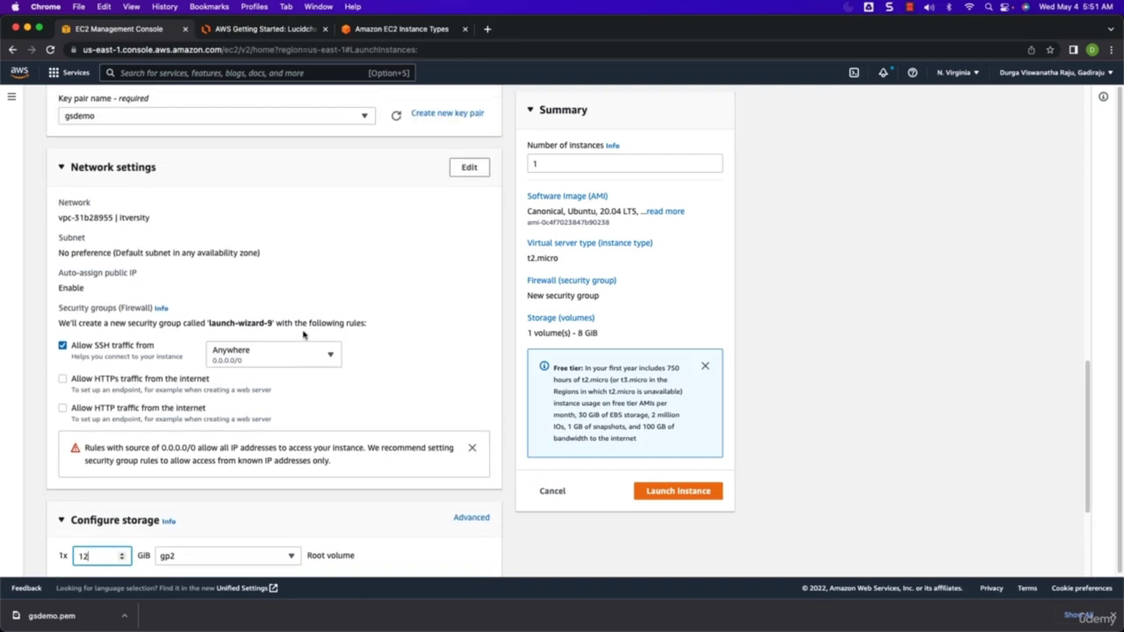
{"action": "scroll", "coordinate": [303, 334], "scroll_direction": "down", "scroll_amount": 3}
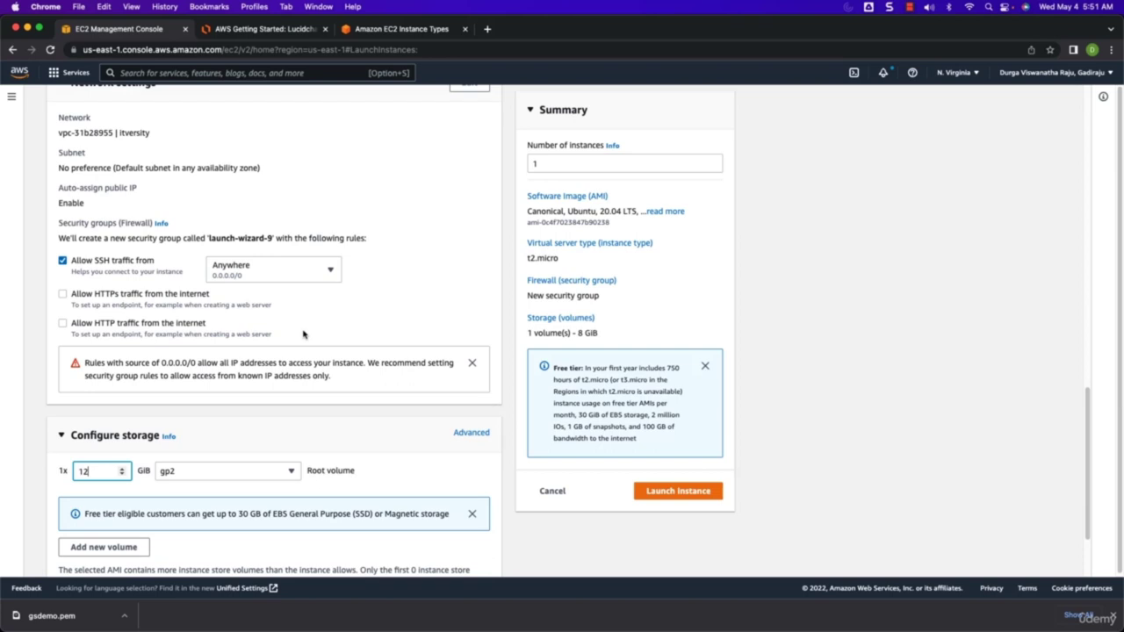
{"action": "scroll", "coordinate": [303, 333], "scroll_direction": "down", "scroll_amount": 1}
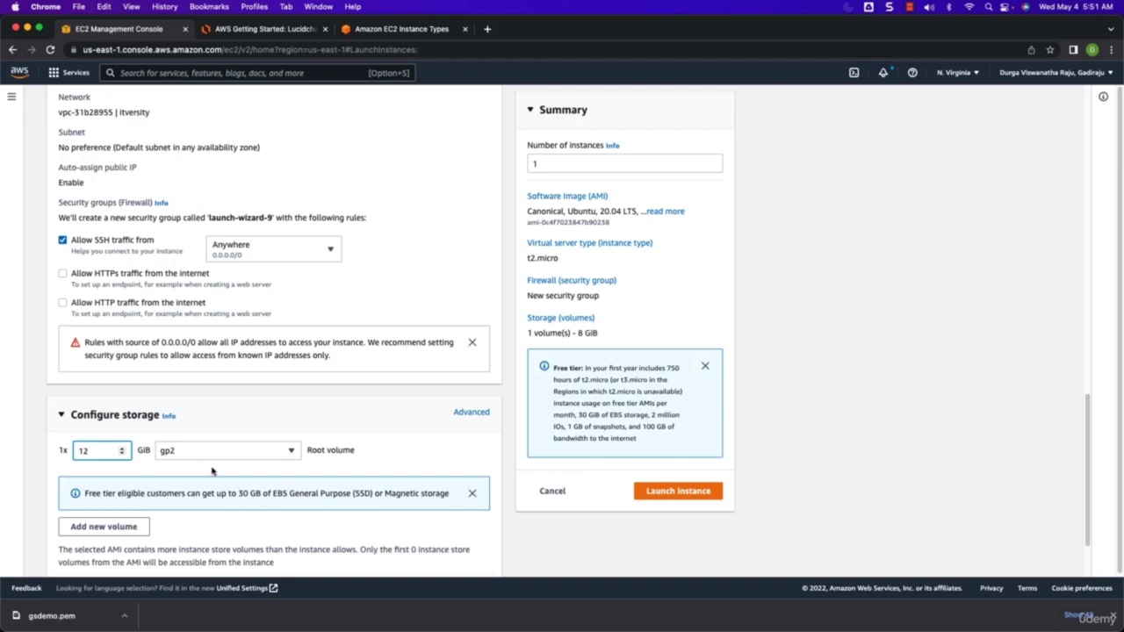
{"action": "scroll", "coordinate": [211, 470], "scroll_direction": "down", "scroll_amount": 3}
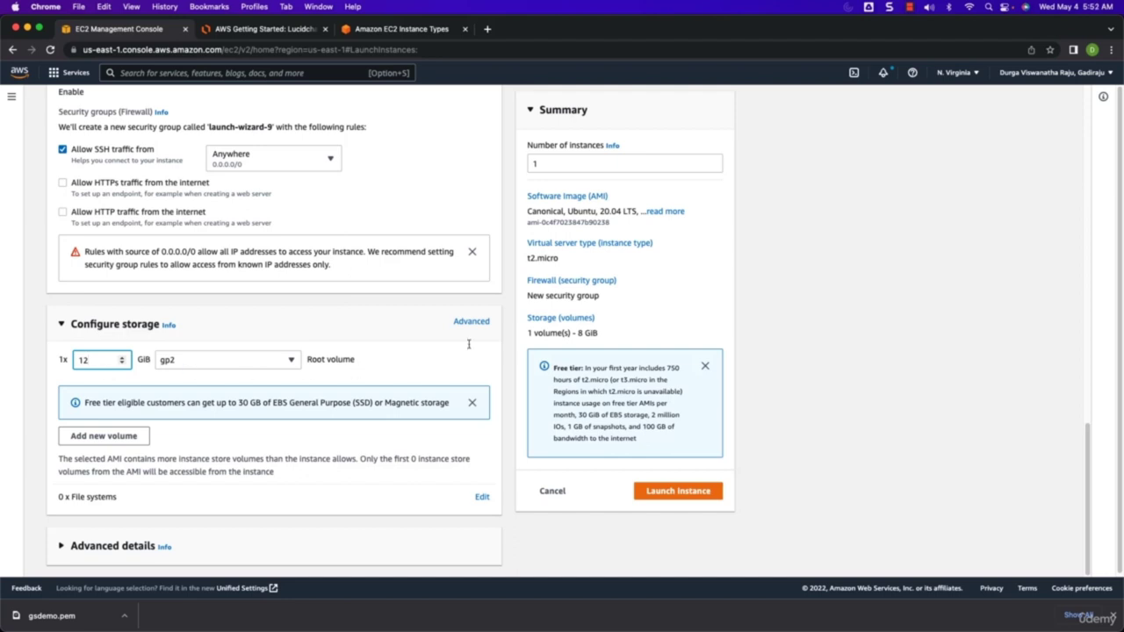
{"action": "scroll", "coordinate": [599, 321], "scroll_direction": "up", "scroll_amount": 3}
{"action": "left_click", "coordinate": [796, 253]}
{"action": "scroll", "coordinate": [796, 254], "scroll_direction": "up", "scroll_amount": 2}
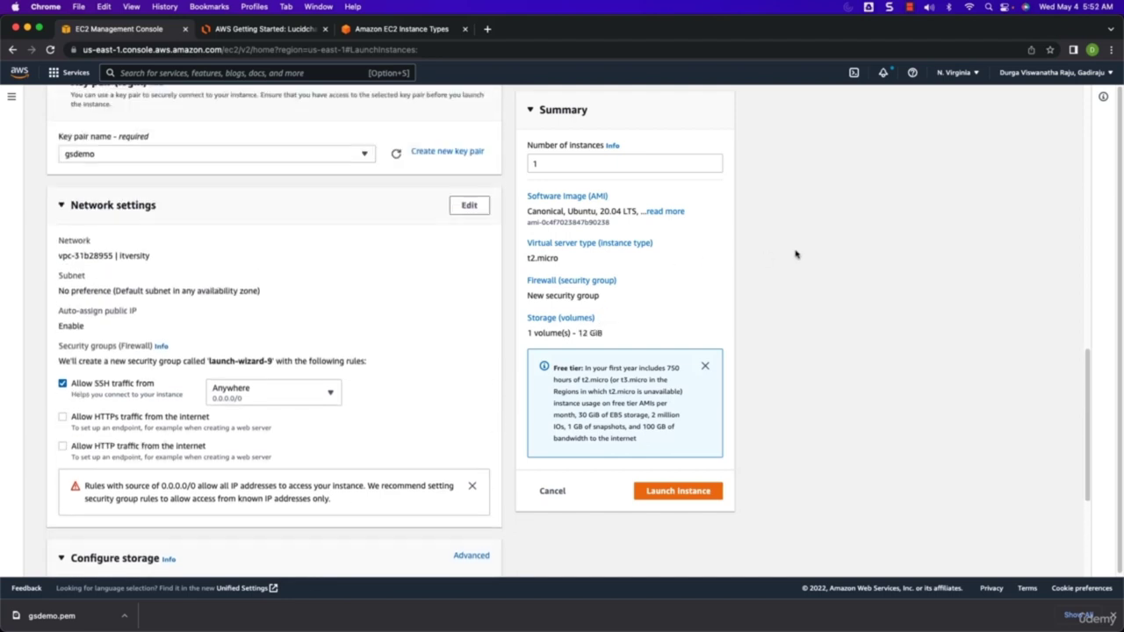
- Set the number of instances to 2 and launch the configured gsdemo instances
{"action": "double_click", "coordinate": [565, 159]}
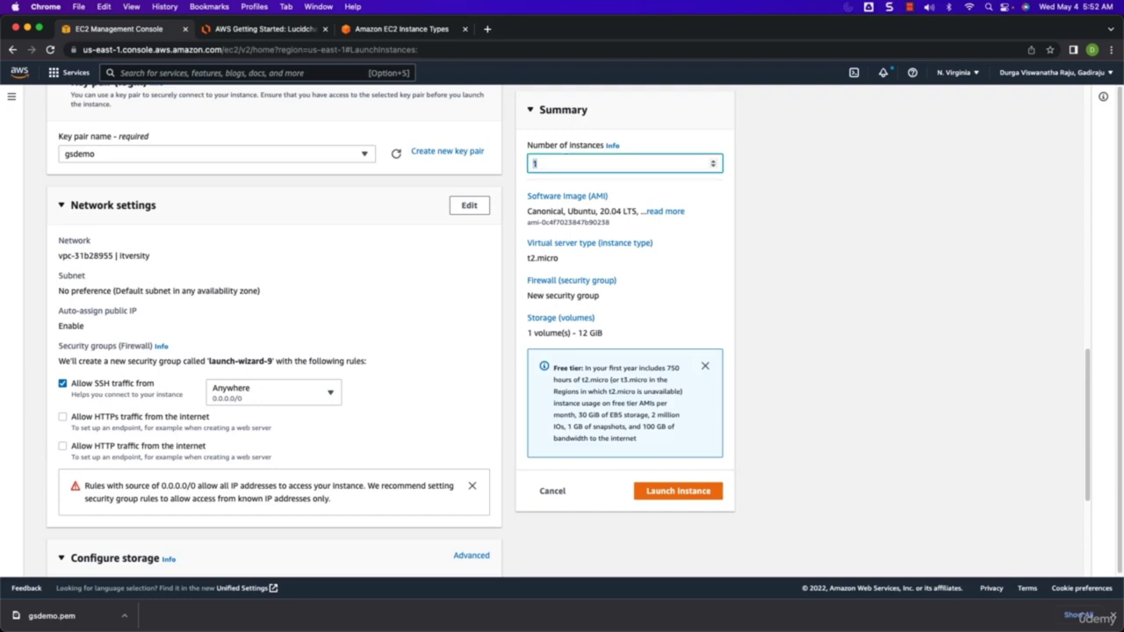
{"action": "type", "text": "2"}
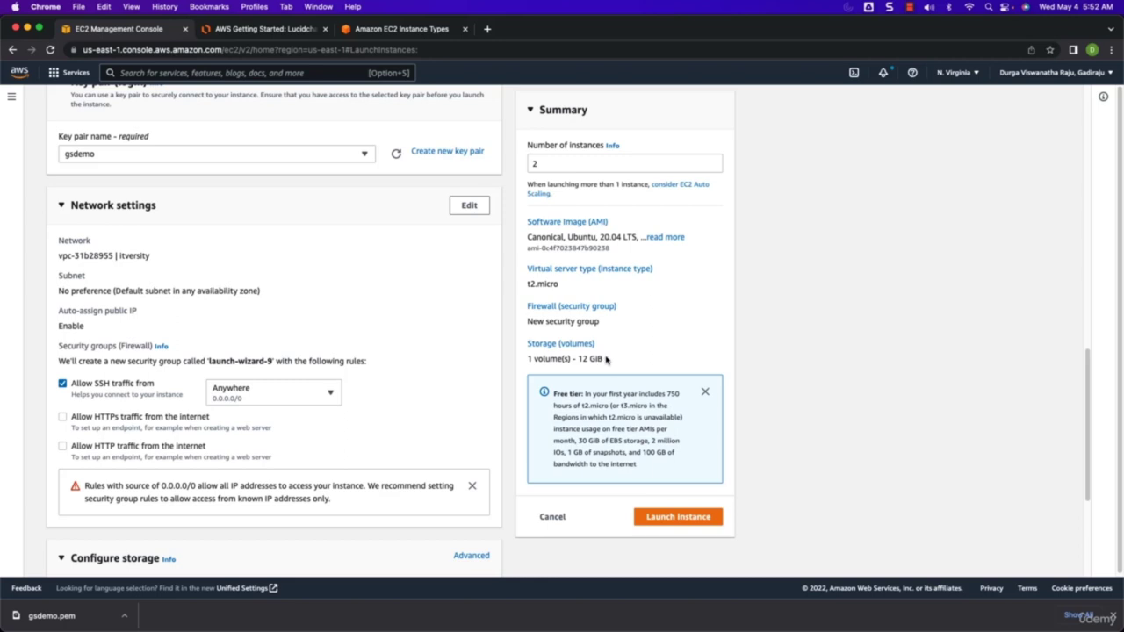
{"action": "left_click", "coordinate": [677, 517]}
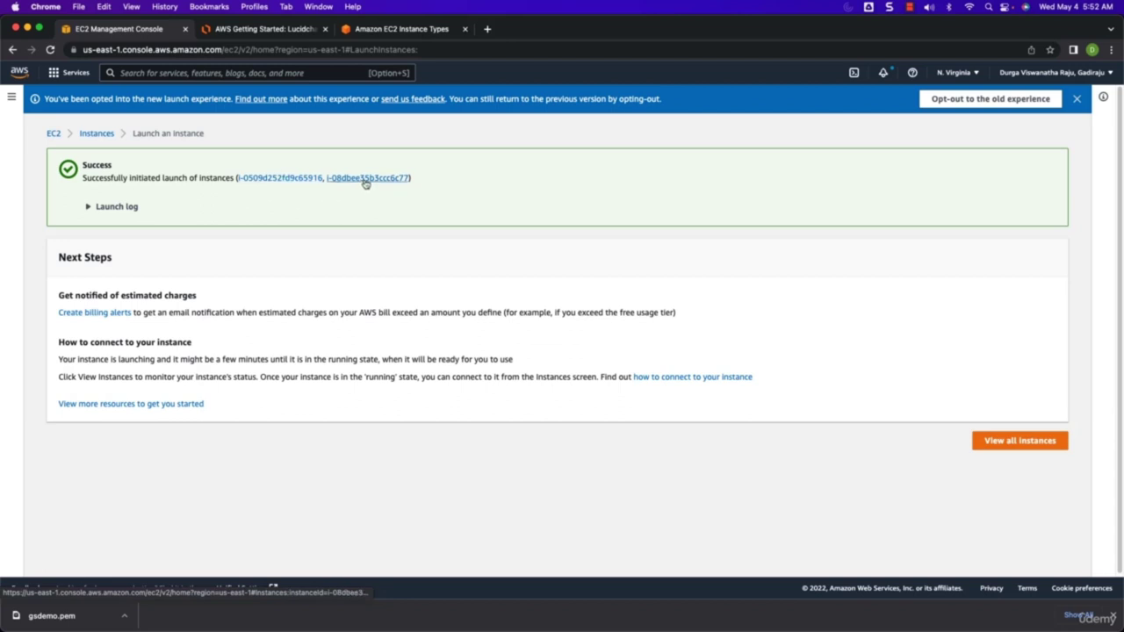
- Open AWS CloudShell and copy the first launched instance's ID, i-0509d252fd9c65916, from the launch confirmation
{"action": "left_click", "coordinate": [854, 76]}
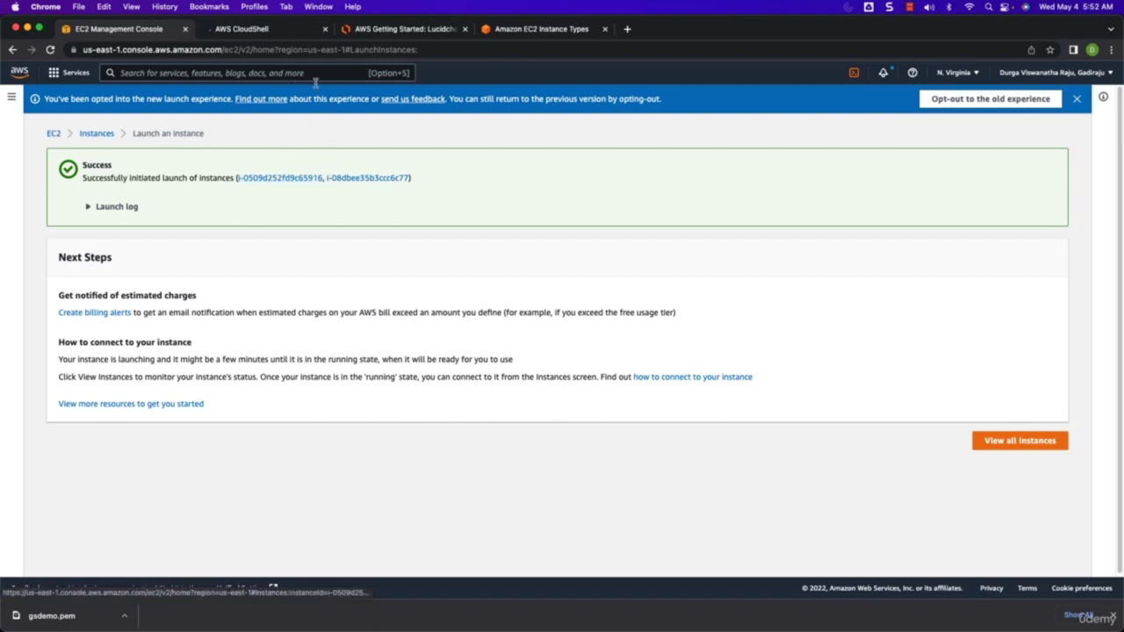
{"action": "left_click", "coordinate": [281, 32]}
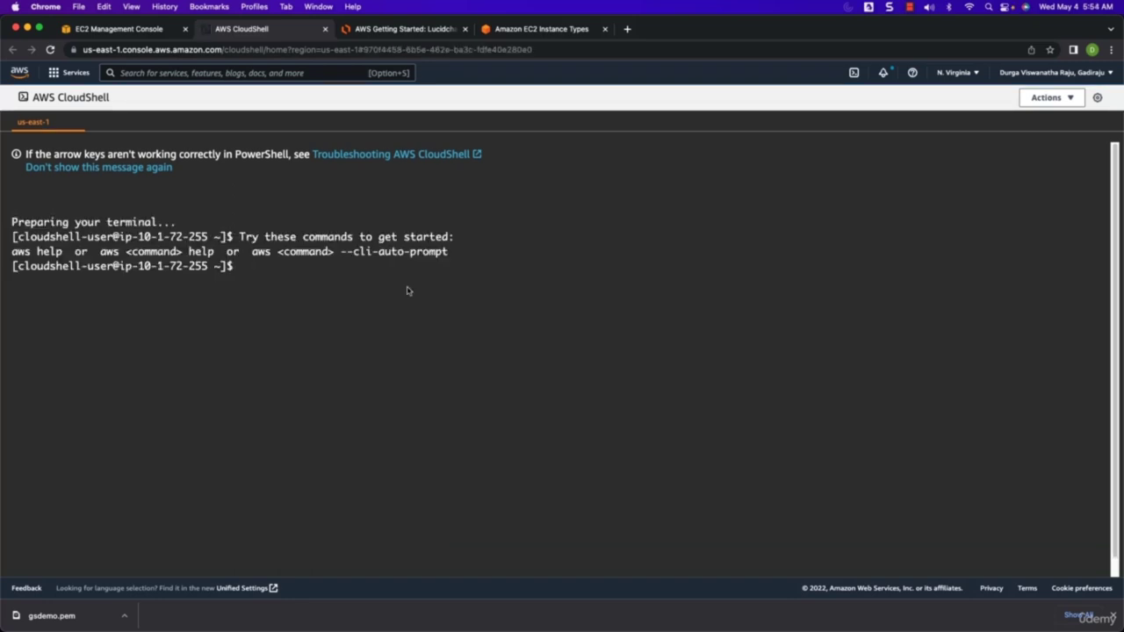
{"action": "left_click", "coordinate": [147, 32]}
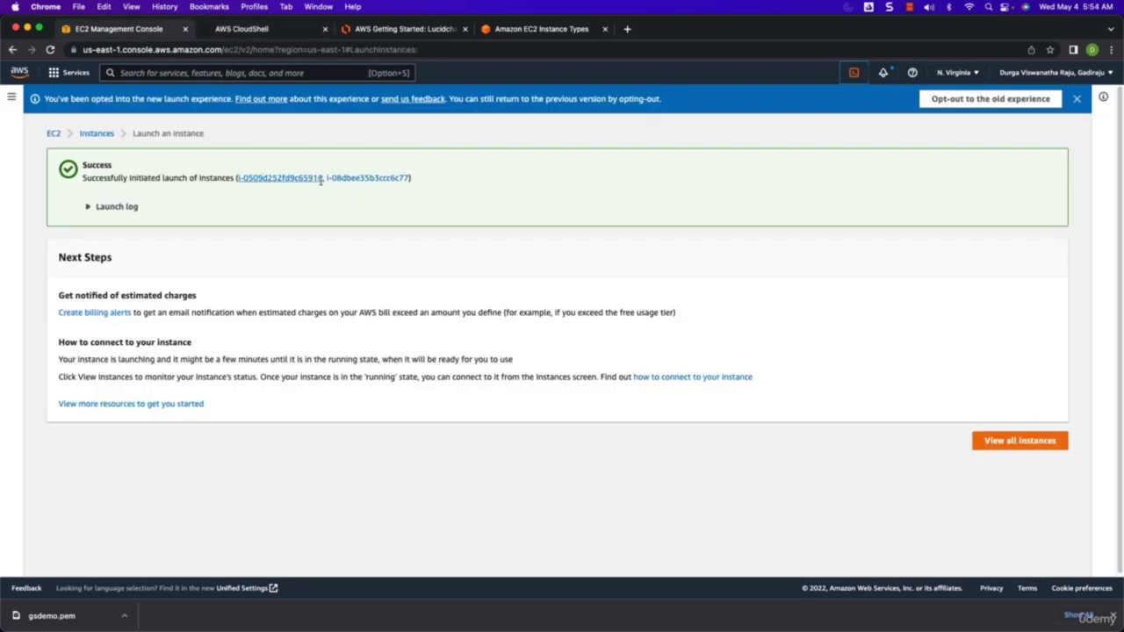
{"action": "left_click_drag", "start_coordinate": [236, 179], "coordinate": [241, 179]}
{"action": "key", "text": "super+c"}
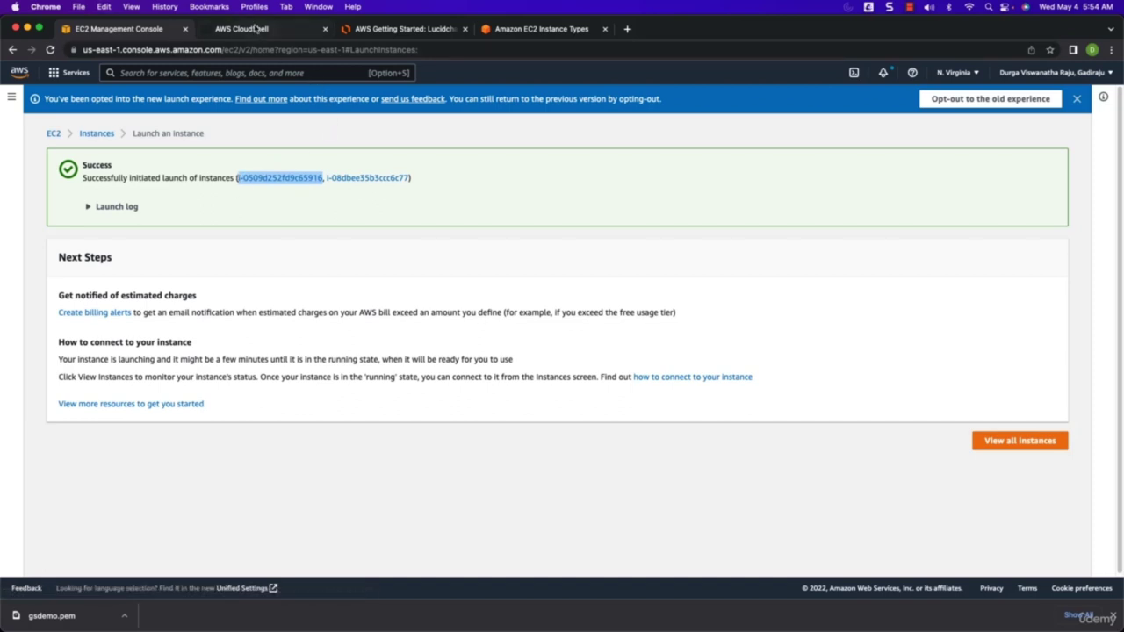
- Try to describe both instances in CloudShell with aws ec2 describe-instances --instance-ids i-0509d252fd9c65916,i-08dbee35b3ccc6c77
{"action": "left_click", "coordinate": [254, 29]}
{"action": "type", "text": "aws e"}
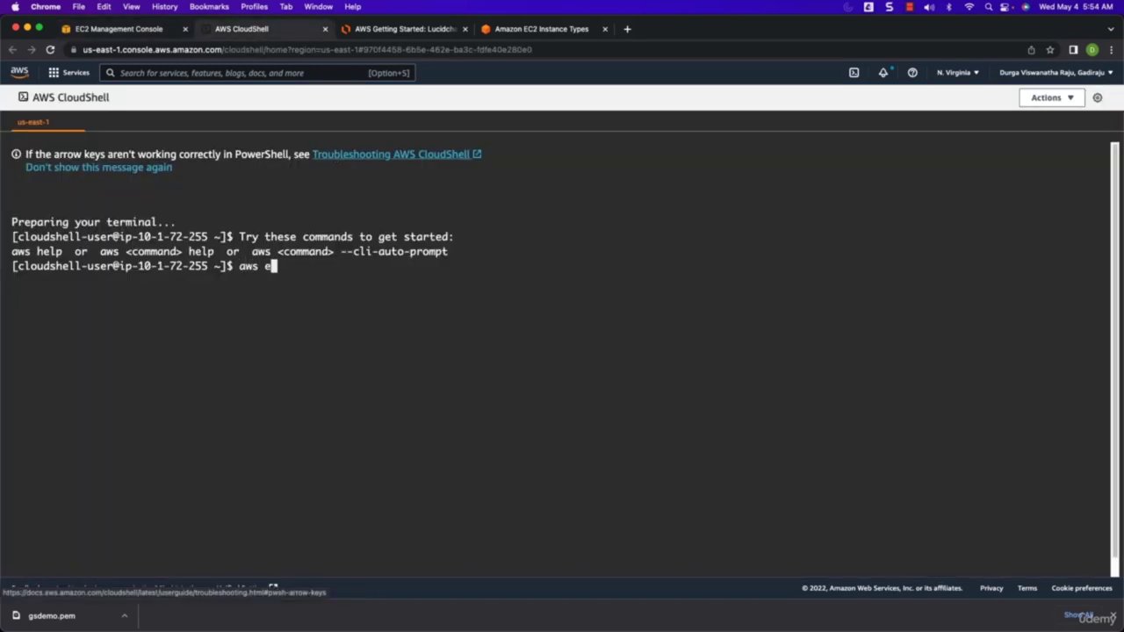
{"action": "type", "text": "c2 describe-instanc"}
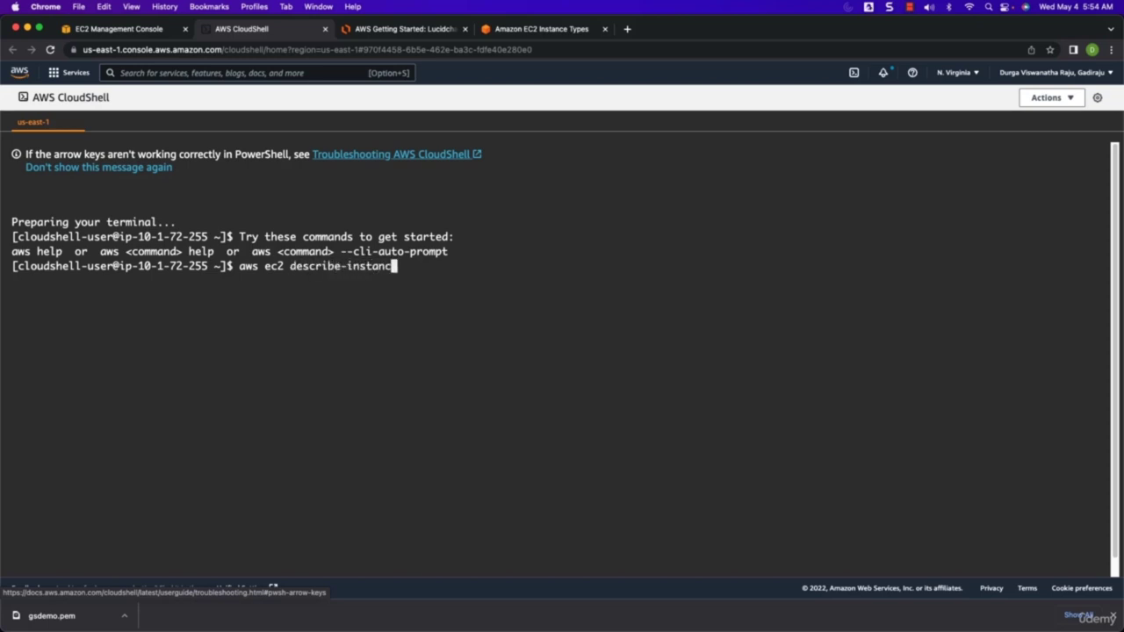
{"action": "type", "text": "es --instance-ids"}
{"action": "key", "text": "super+v"}
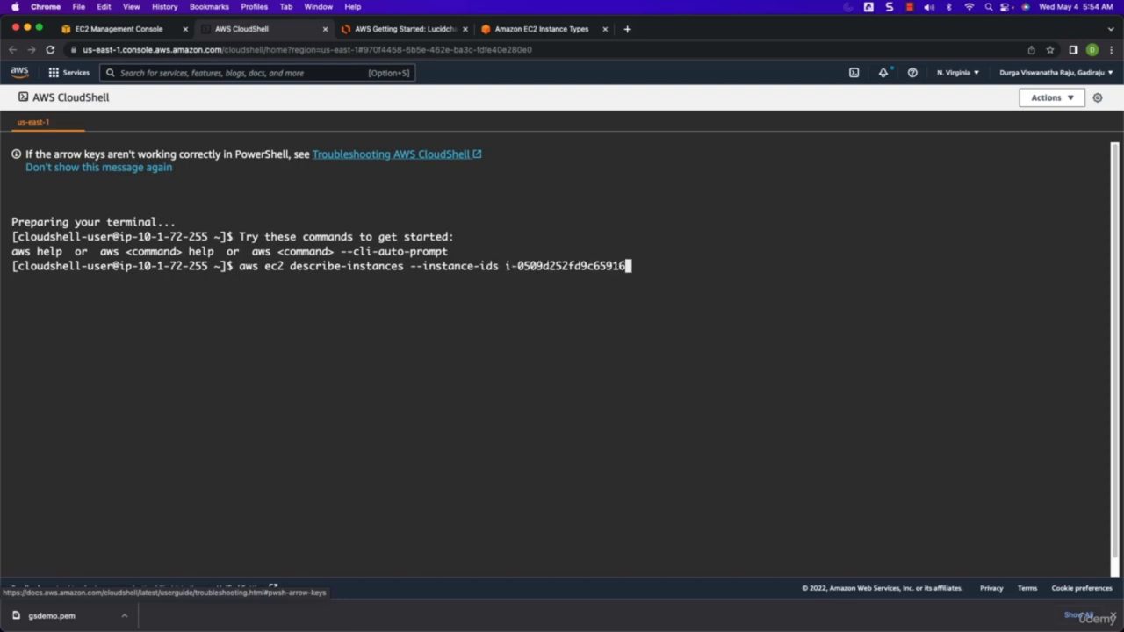
{"action": "type", "text": ","}
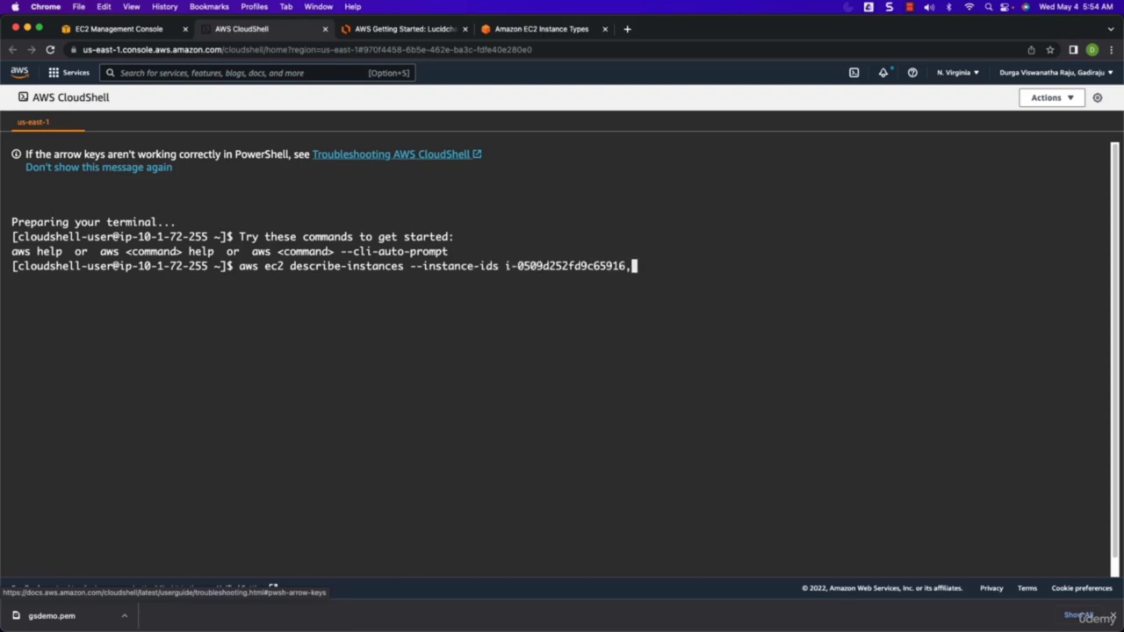
{"action": "left_click", "coordinate": [131, 33]}
{"action": "left_click_drag", "start_coordinate": [404, 178], "coordinate": [325, 181]}
{"action": "left_click", "coordinate": [276, 30]}
{"action": "key", "text": "super+v"}
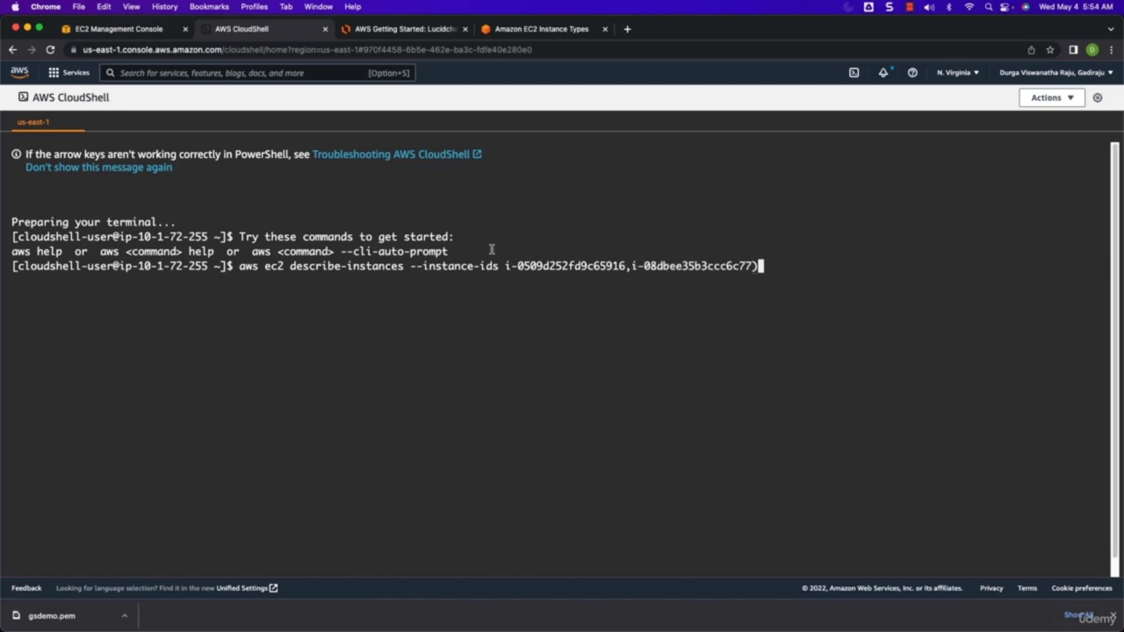
{"action": "key", "text": "BackSpace"}
{"action": "key", "text": "Return"}
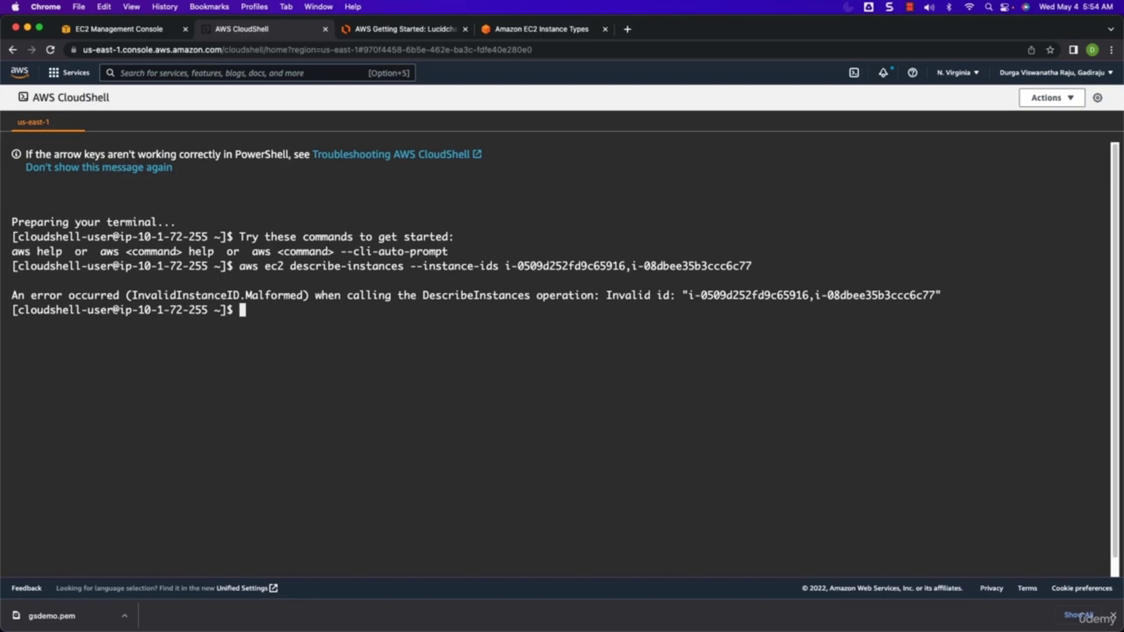
- Rerun the describe-instances command with the two instance IDs separated by a space instead of a comma
{"action": "key", "text": "Up"}
{"action": "key", "text": "Left"}
{"action": "key", "text": "Left"}
{"action": "key", "text": "Left"}
{"action": "key", "text": "Left"}
{"action": "key", "text": "Left"}
{"action": "key", "text": "Left"}
{"action": "key", "text": "Left"}
{"action": "key", "text": "Left"}
{"action": "key", "text": "Left"}
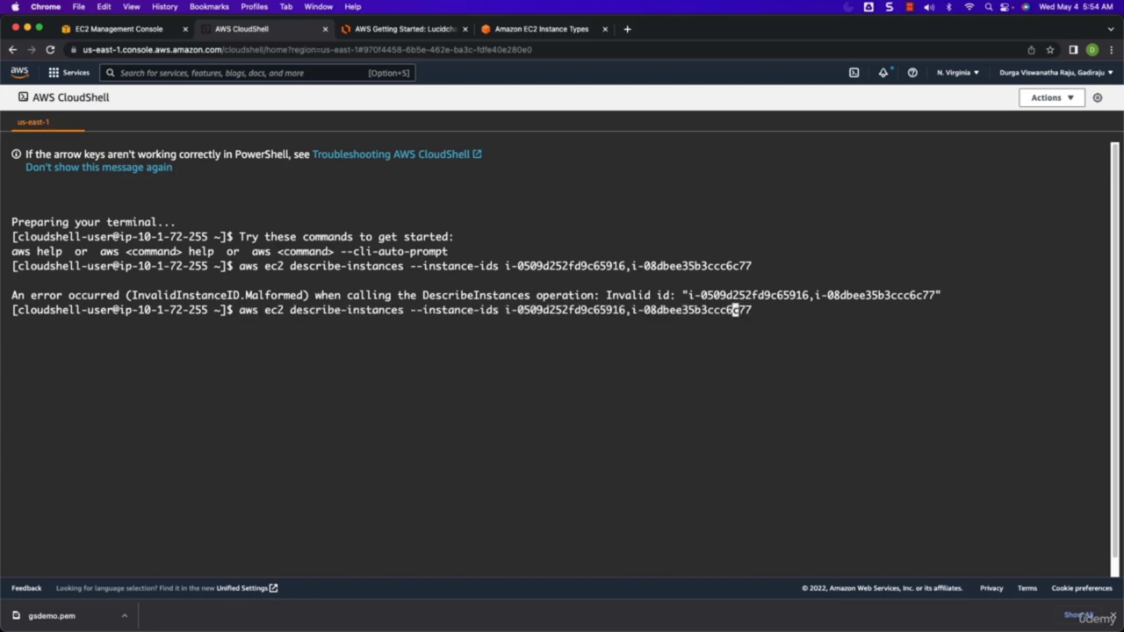
{"action": "key", "text": "Left"}
{"action": "key", "text": "Left"}
{"action": "key", "text": "Left"}
{"action": "key", "text": "Left"}
{"action": "key", "text": "Left"}
{"action": "key", "text": "Left"}
{"action": "key", "text": "Left"}
{"action": "key", "text": "Left"}
{"action": "key", "text": "Left"}
{"action": "key", "text": "Left"}
{"action": "key", "text": "BackSpace"}
{"action": "key", "text": "Return"}
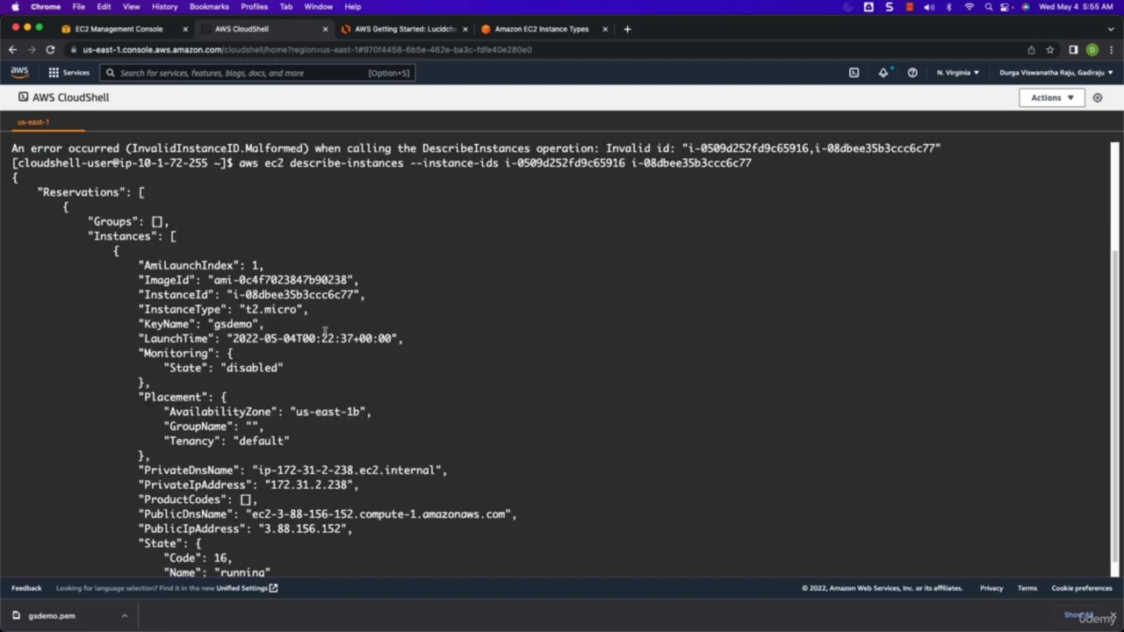
- Examine the describe-instances output through to its end, checking the instance ID and details of both launched instances
{"action": "double_click", "coordinate": [688, 165]}
{"action": "double_click", "coordinate": [299, 295]}
{"action": "scroll", "coordinate": [383, 303], "scroll_direction": "down", "scroll_amount": 10}
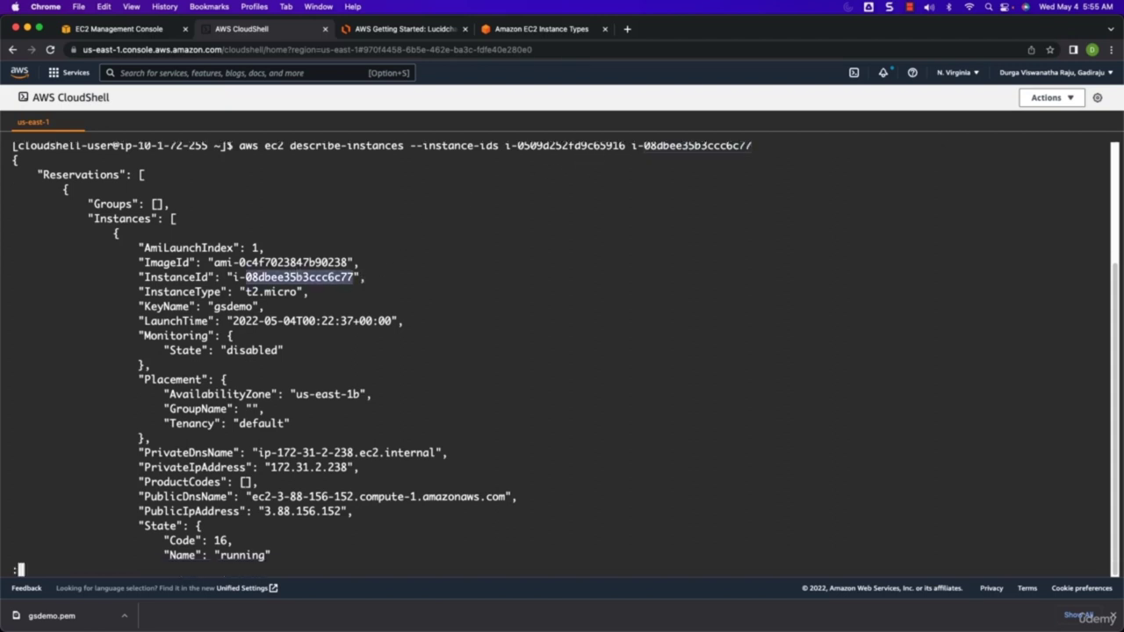
{"action": "scroll", "coordinate": [435, 322], "scroll_direction": "down", "scroll_amount": 9}
{"action": "scroll", "coordinate": [444, 327], "scroll_direction": "down", "scroll_amount": 9}
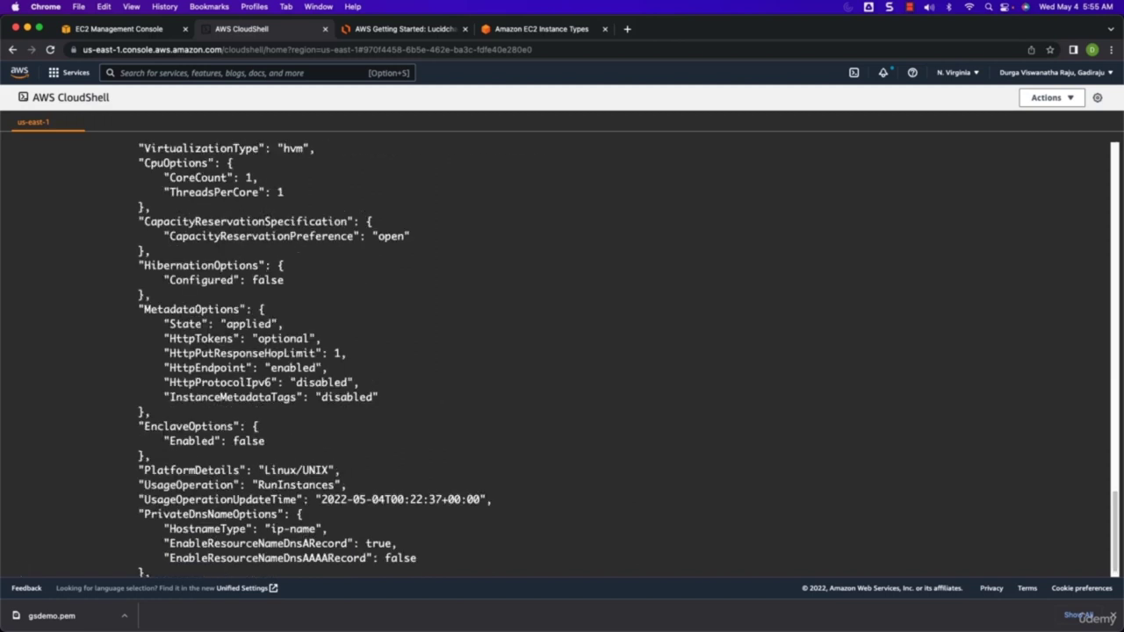
{"action": "scroll", "coordinate": [562, 352], "scroll_direction": "down", "scroll_amount": 9}
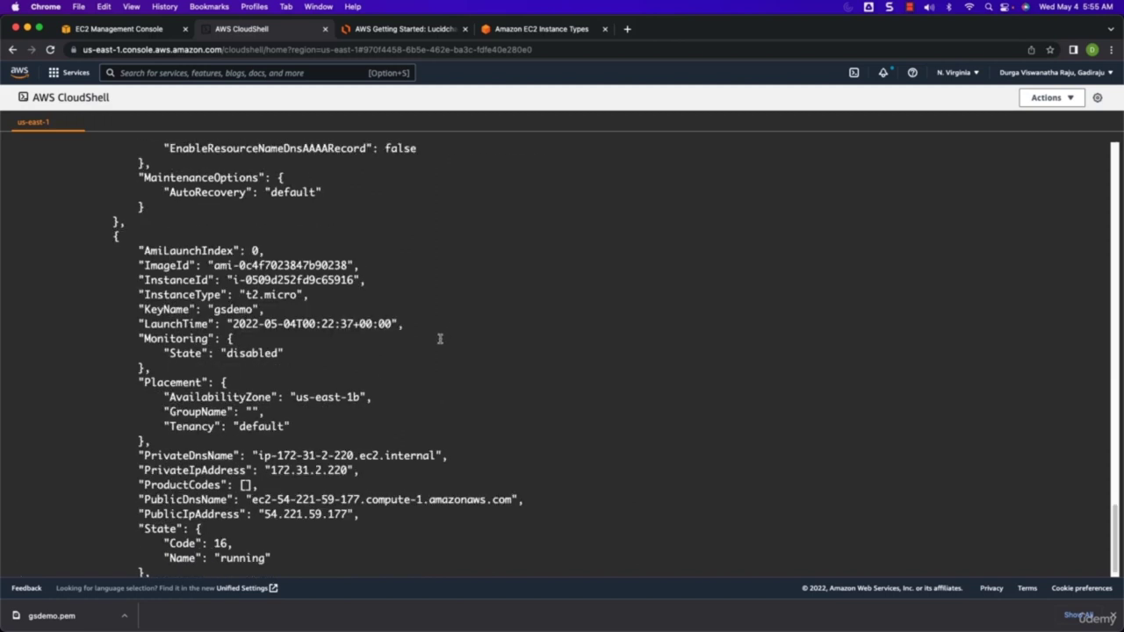
{"action": "double_click", "coordinate": [326, 282]}
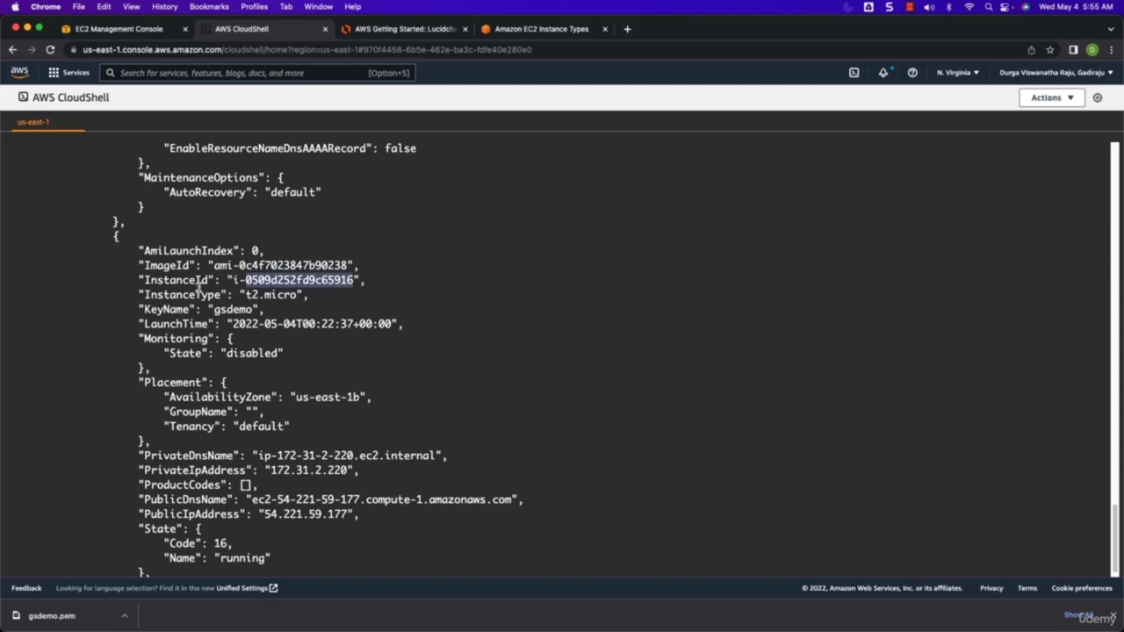
{"action": "scroll", "coordinate": [405, 283], "scroll_direction": "down", "scroll_amount": 18}
{"action": "scroll", "coordinate": [406, 287], "scroll_direction": "down", "scroll_amount": 15}
{"action": "scroll", "coordinate": [404, 290], "scroll_direction": "down", "scroll_amount": 1}
{"action": "scroll", "coordinate": [404, 290], "scroll_direction": "up", "scroll_amount": 1}
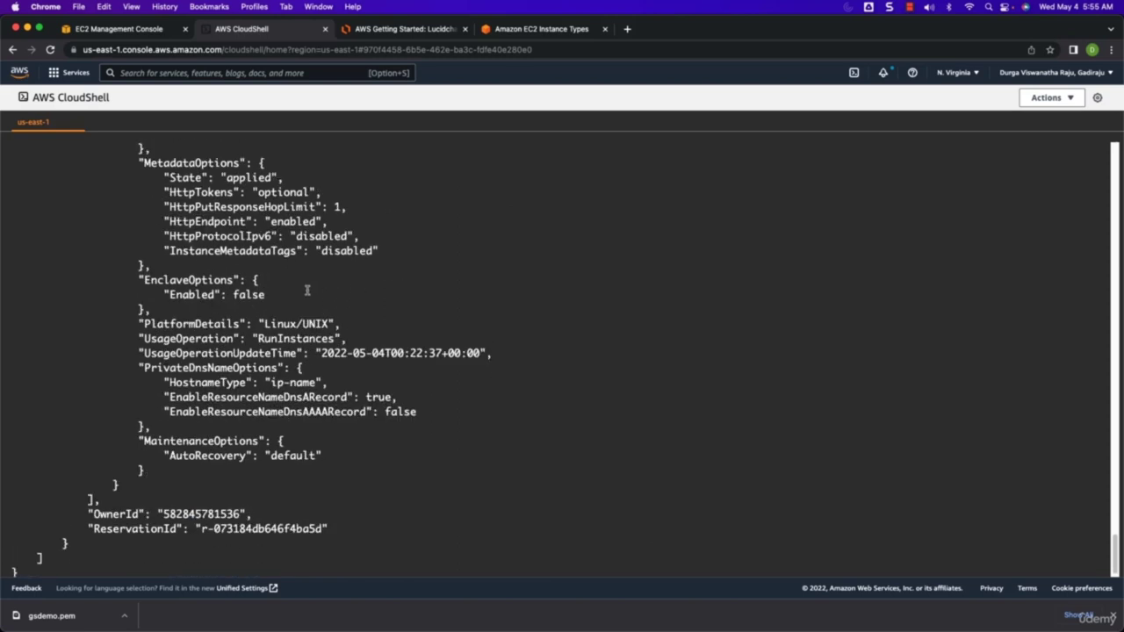
{"action": "scroll", "coordinate": [308, 290], "scroll_direction": "down", "scroll_amount": 1}
{"action": "scroll", "coordinate": [307, 290], "scroll_direction": "up", "scroll_amount": 1}
{"action": "scroll", "coordinate": [307, 290], "scroll_direction": "down", "scroll_amount": 1}
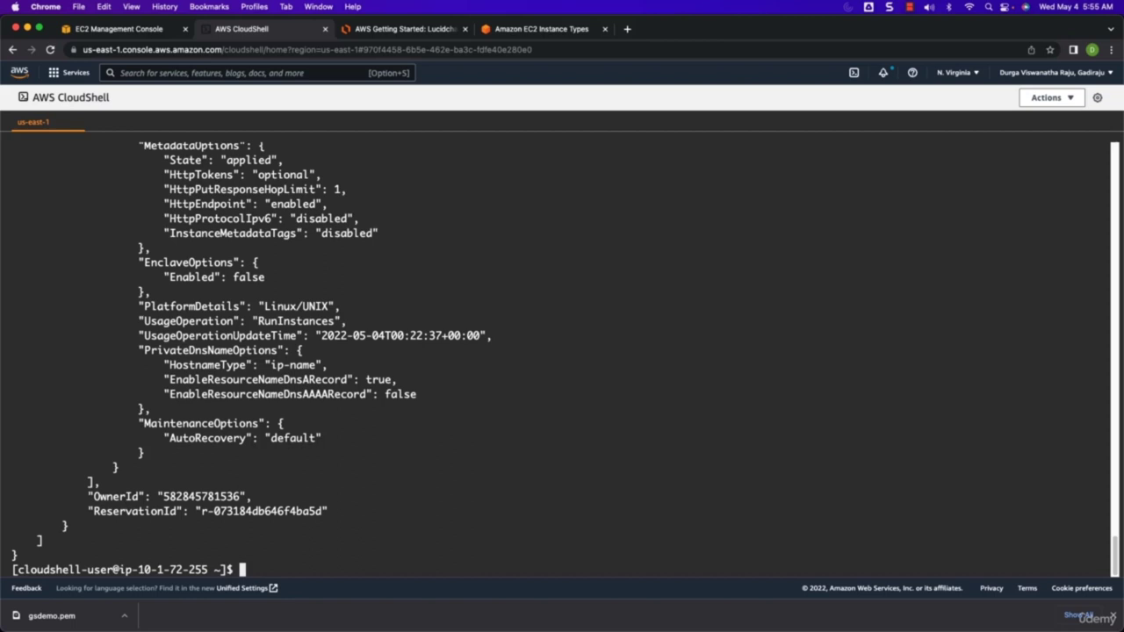
- Open the details of instance i-0509d252fd9c65916 from the launch confirmation and copy its public IPv4 DNS name
{"action": "left_click", "coordinate": [136, 31]}
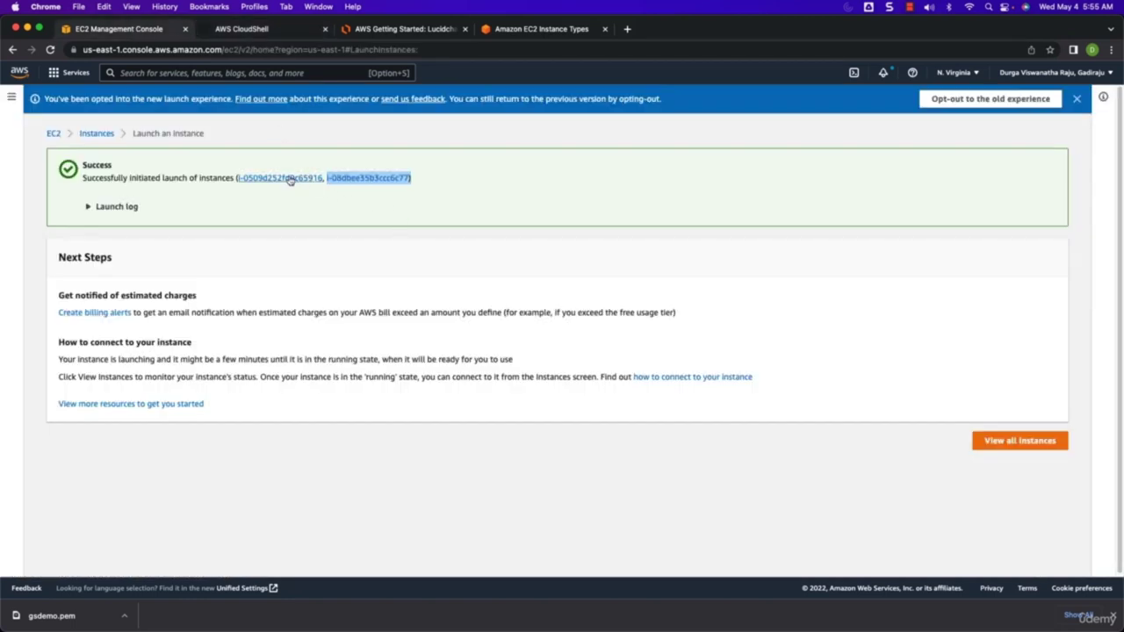
{"action": "left_click", "coordinate": [301, 180]}
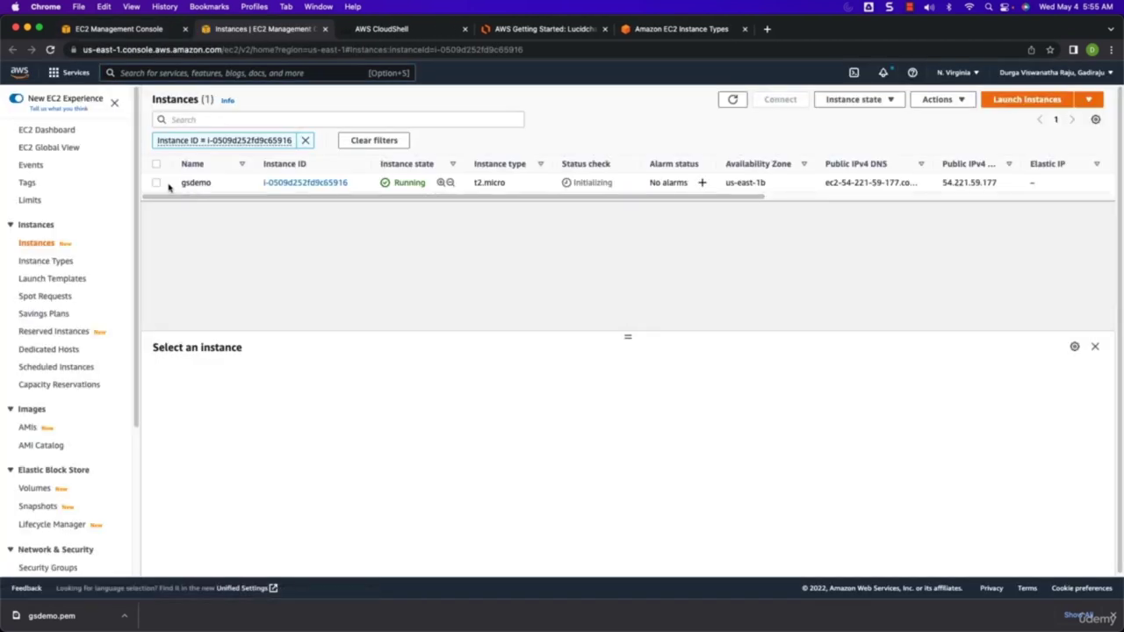
{"action": "left_click", "coordinate": [156, 184]}
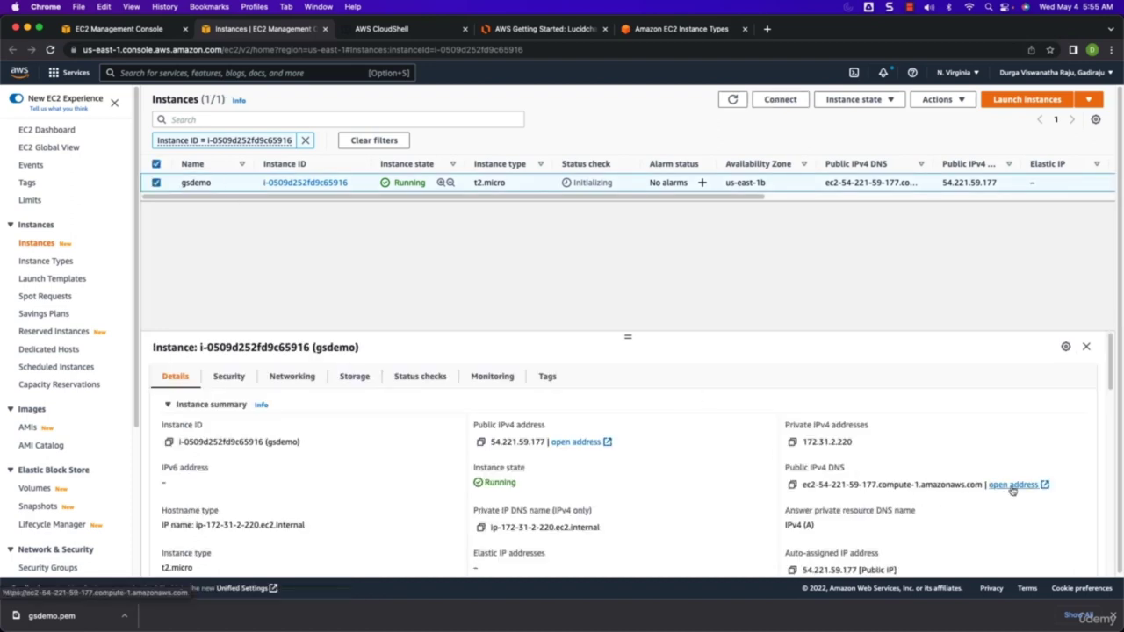
{"action": "left_click", "coordinate": [792, 484]}
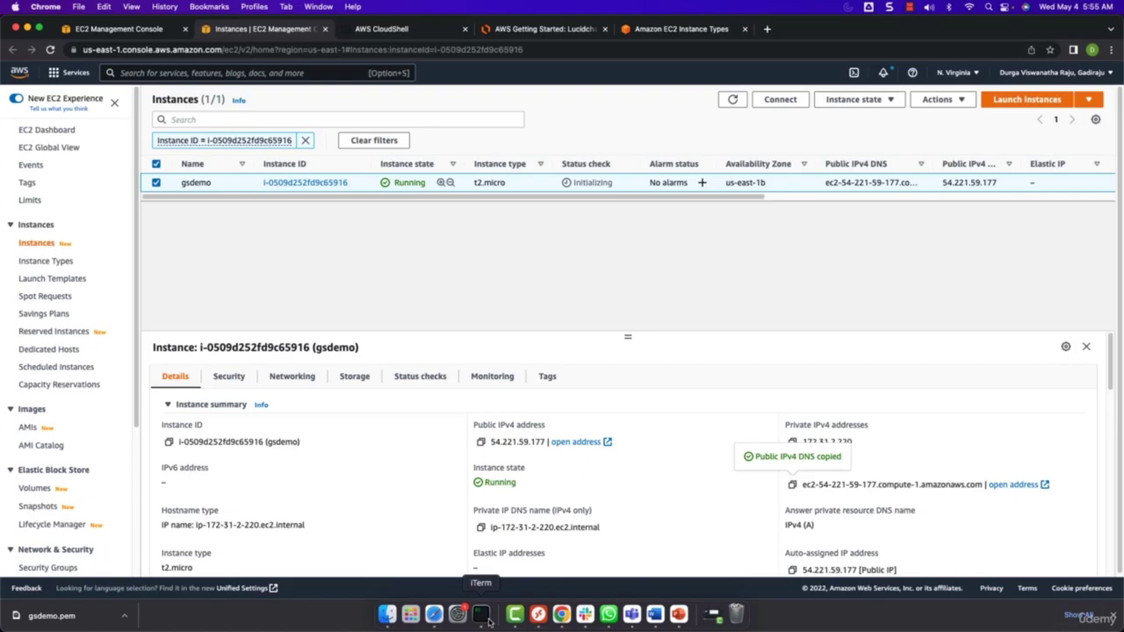
- Switch to iTerm and connect over SSH as ubuntu to ec2-54-221-59-177.compute-1.amazonaws.com using ~/Downloads/gsdemo.pem, accepting the host key
{"action": "left_click", "coordinate": [484, 615]}
{"action": "type", "text": "ssh -i ~/Downloads/"}
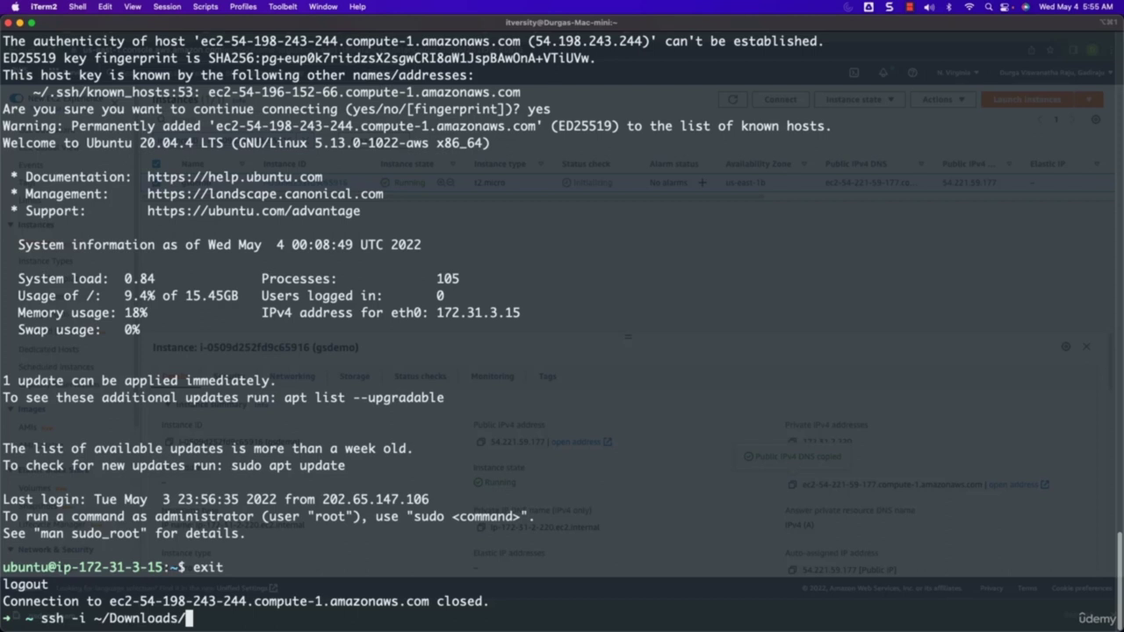
{"action": "type", "text": "gs"}
{"action": "key", "text": "Tab"}
{"action": "type", "text": "ubuntu@"}
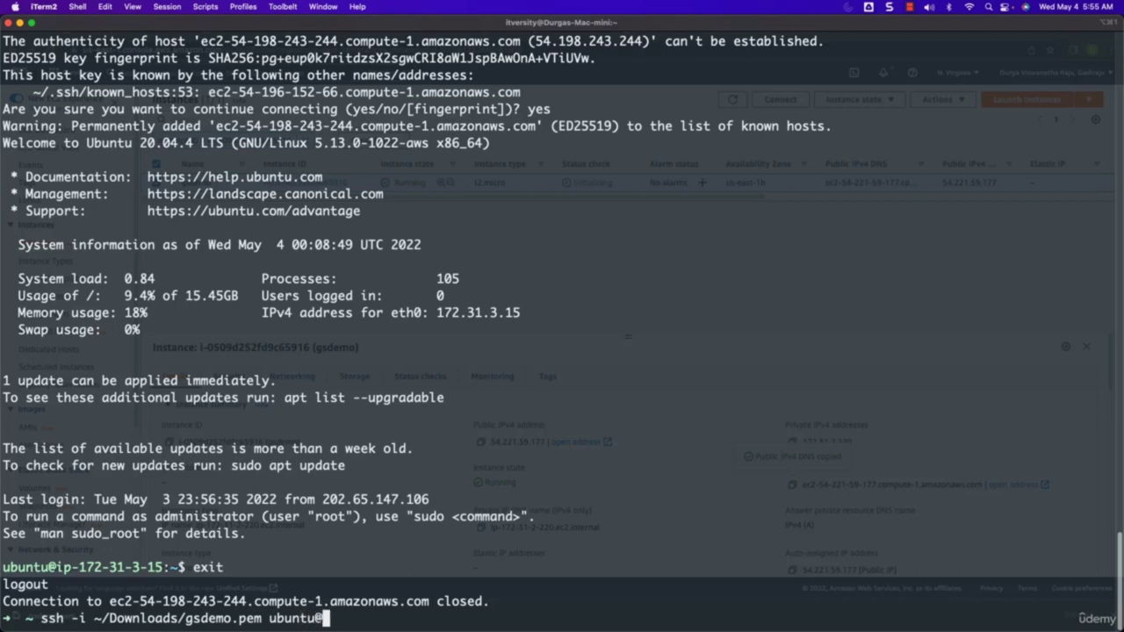
{"action": "key", "text": "super+v"}
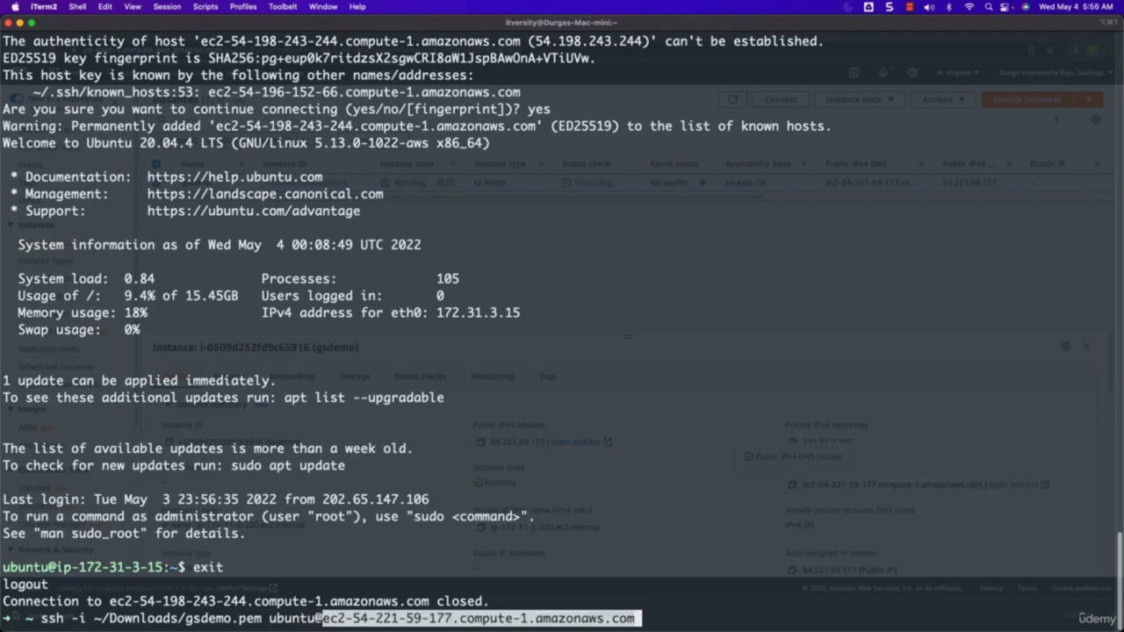
{"action": "key", "text": "Return"}
{"action": "type", "text": "yes"}
{"action": "key", "text": "Return"}
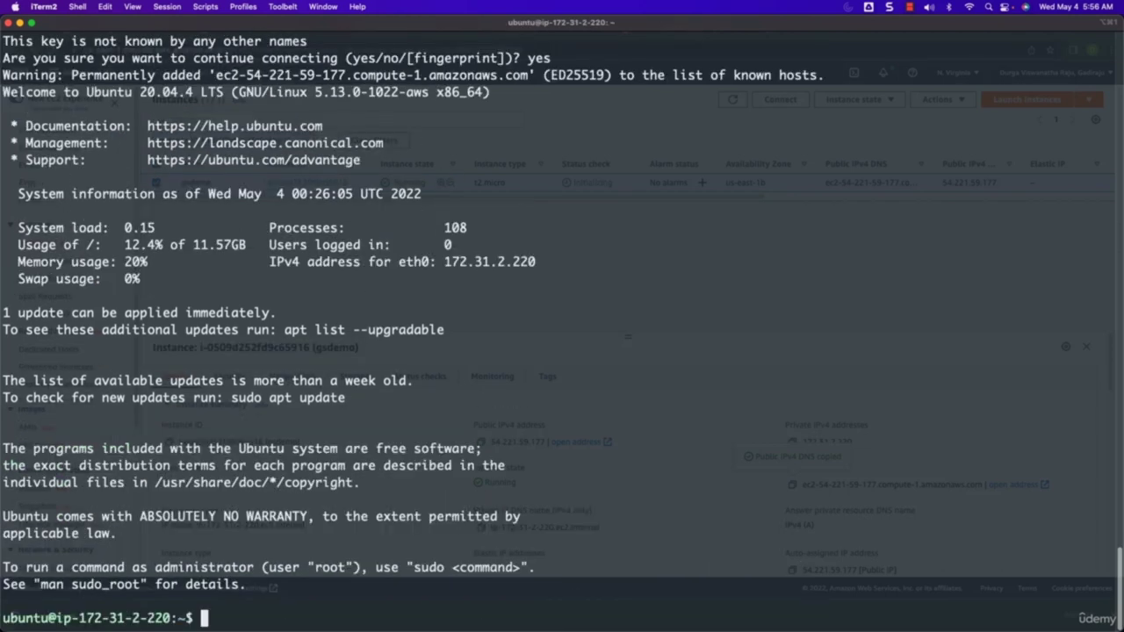
- Exit the SSH session on the first instance and return to the EC2 console in Chrome
{"action": "type", "text": "exit"}
{"action": "key", "text": "Return"}
{"action": "key", "text": "super+Tab"}
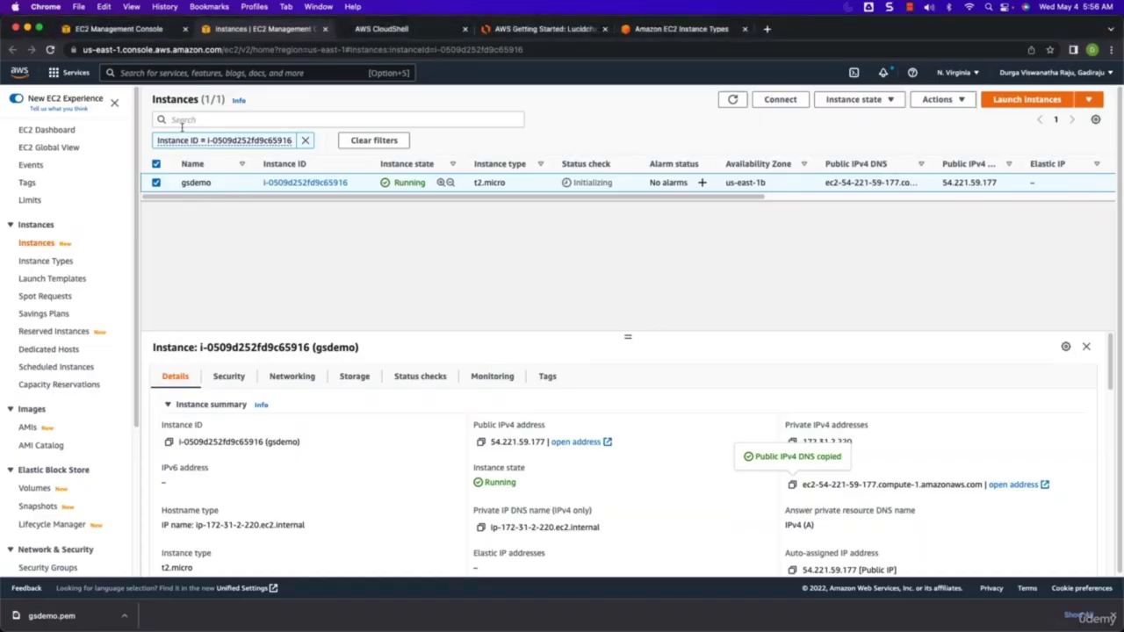
- Open the details of instance i-08dbee35b3ccc6c77 from the launch confirmation and copy its public IPv4 DNS name
{"action": "left_click", "coordinate": [120, 34]}
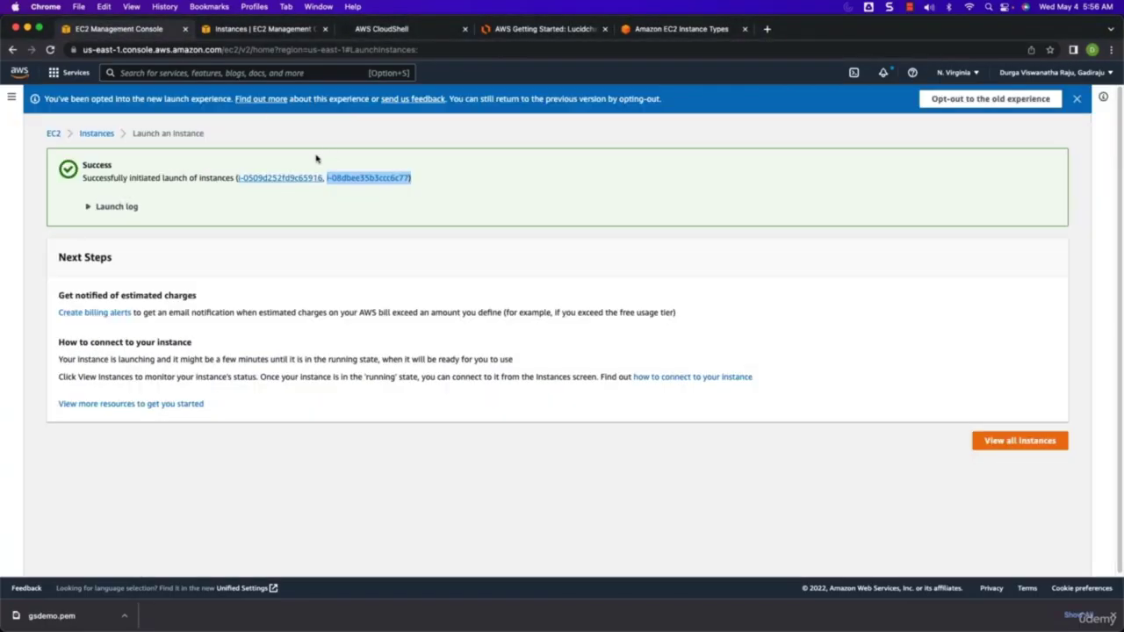
{"action": "left_click", "coordinate": [265, 31]}
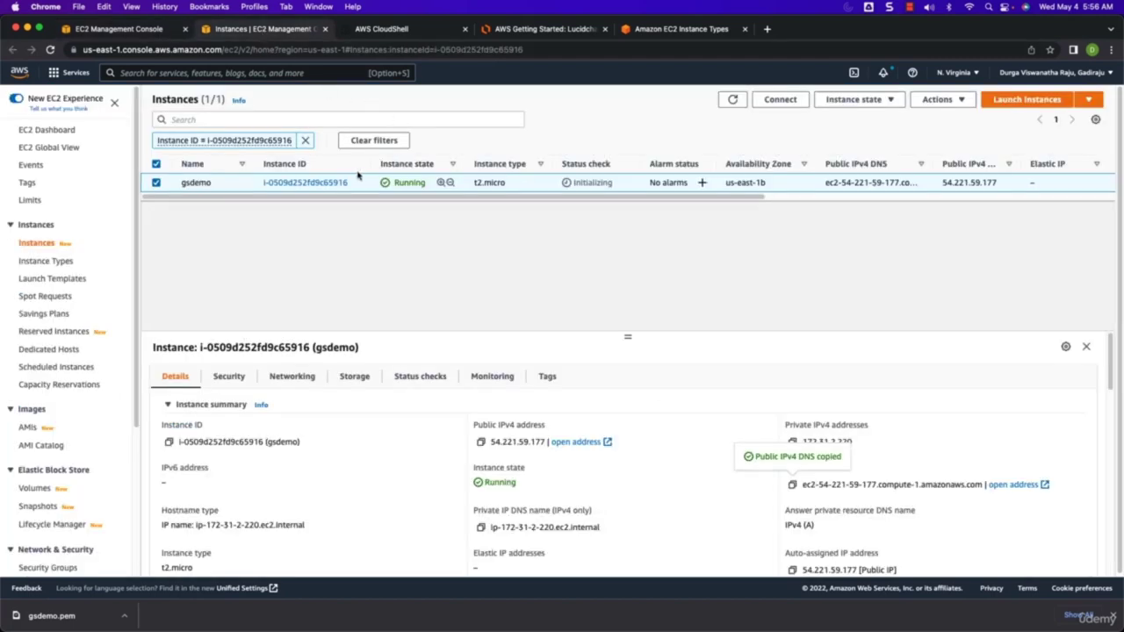
{"action": "left_click", "coordinate": [141, 31]}
{"action": "left_click", "coordinate": [352, 205]}
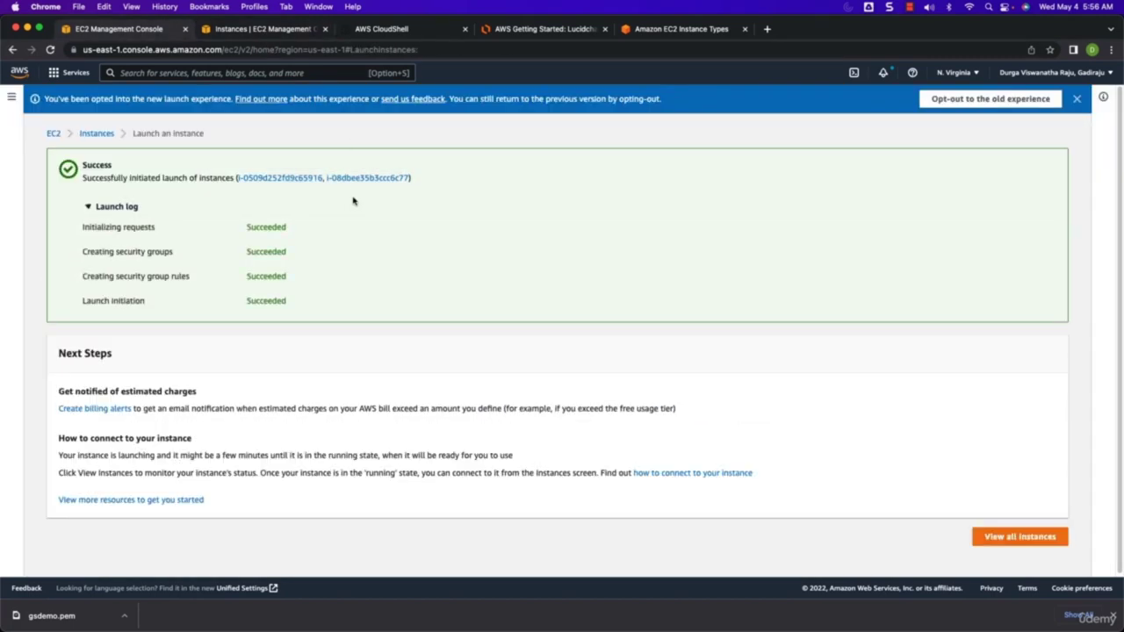
{"action": "left_click", "coordinate": [361, 179]}
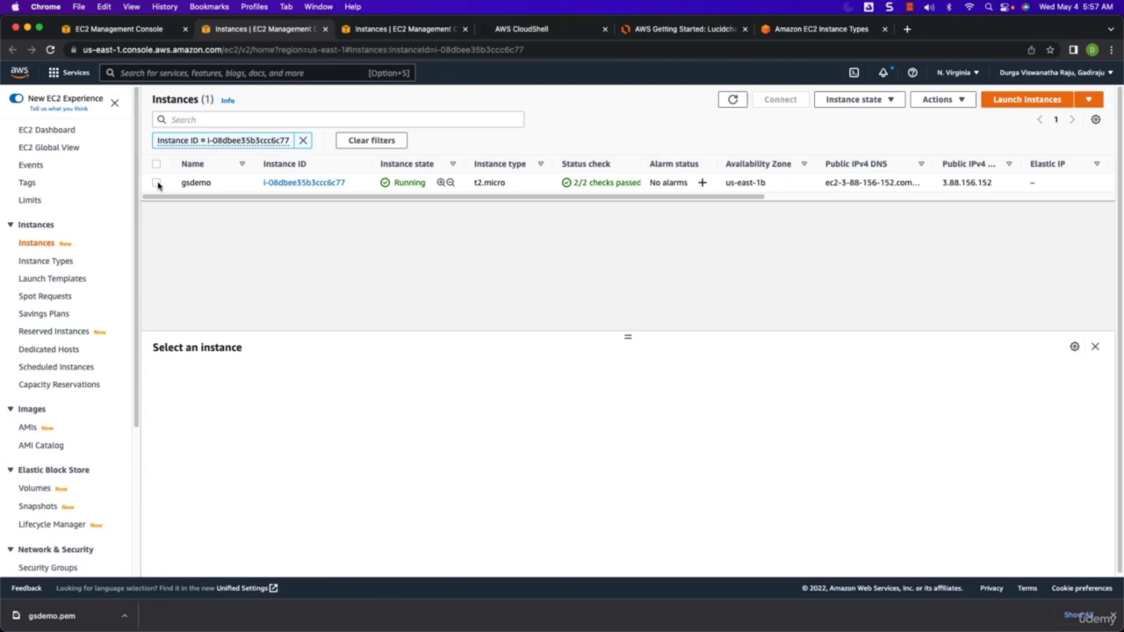
{"action": "left_click", "coordinate": [158, 183]}
{"action": "left_click", "coordinate": [792, 487]}
- Switch to iTerm and connect over SSH as ubuntu to ec2-3-88-156-152.compute-1.amazonaws.com using ~/Downloads/gsdemo.pem, accepting the host key
{"action": "key", "text": "super+Tab"}
{"action": "key", "text": "super+Tab"}
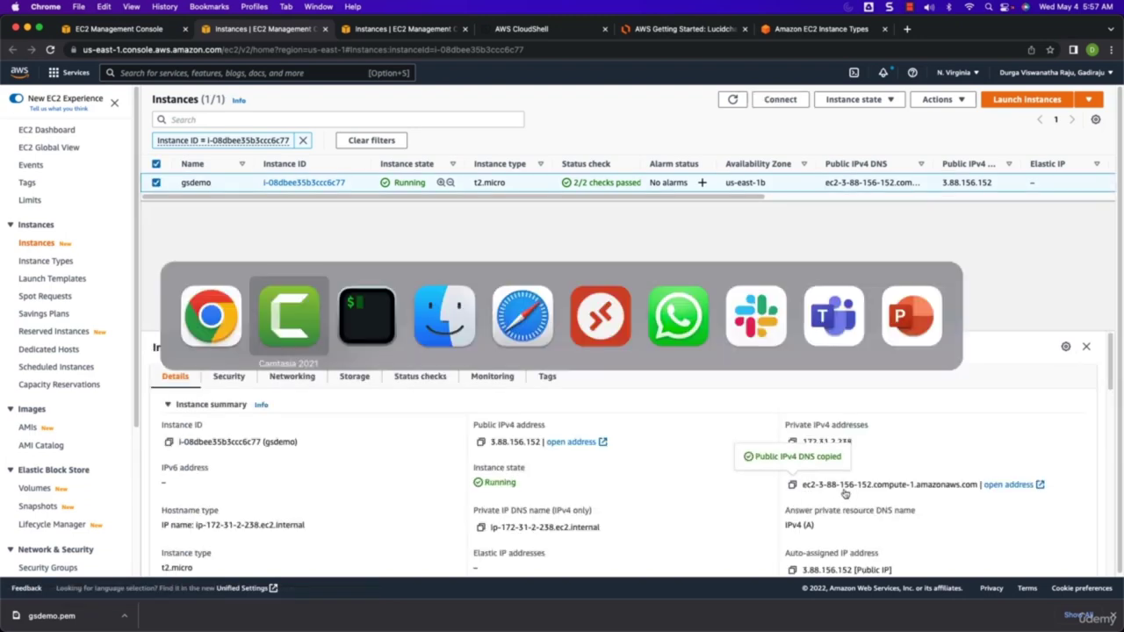
{"action": "type", "text": "ssh "}
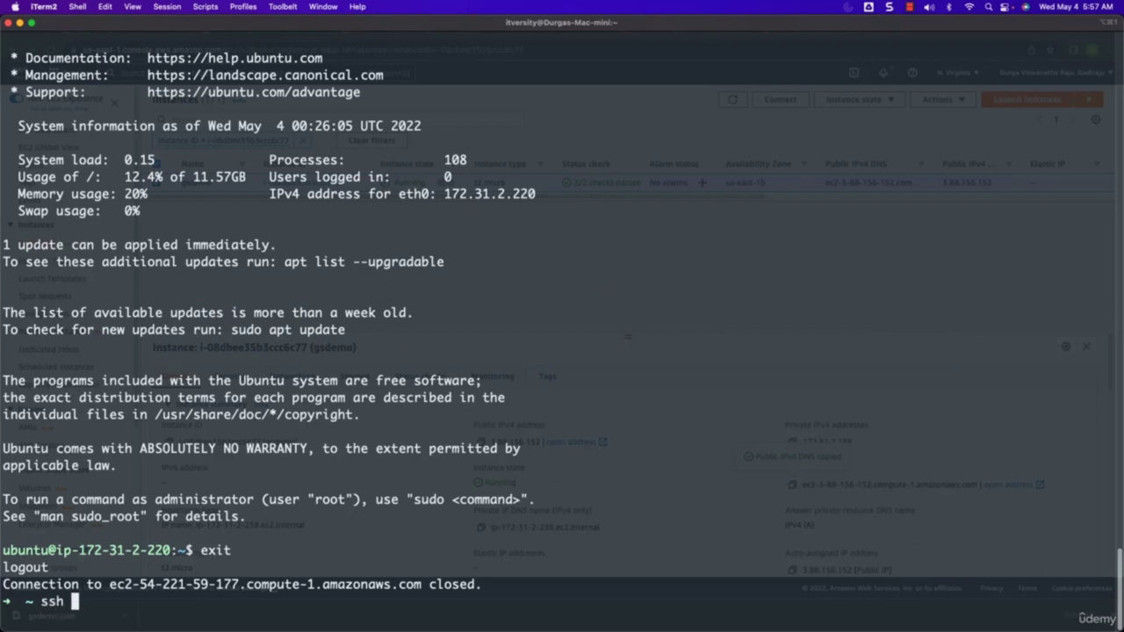
{"action": "type", "text": "-i ~/Dow"}
{"action": "key", "text": "Tab"}
{"action": "type", "text": "gsd"}
{"action": "key", "text": "Tab"}
{"action": "type", "text": "ubuntu@"}
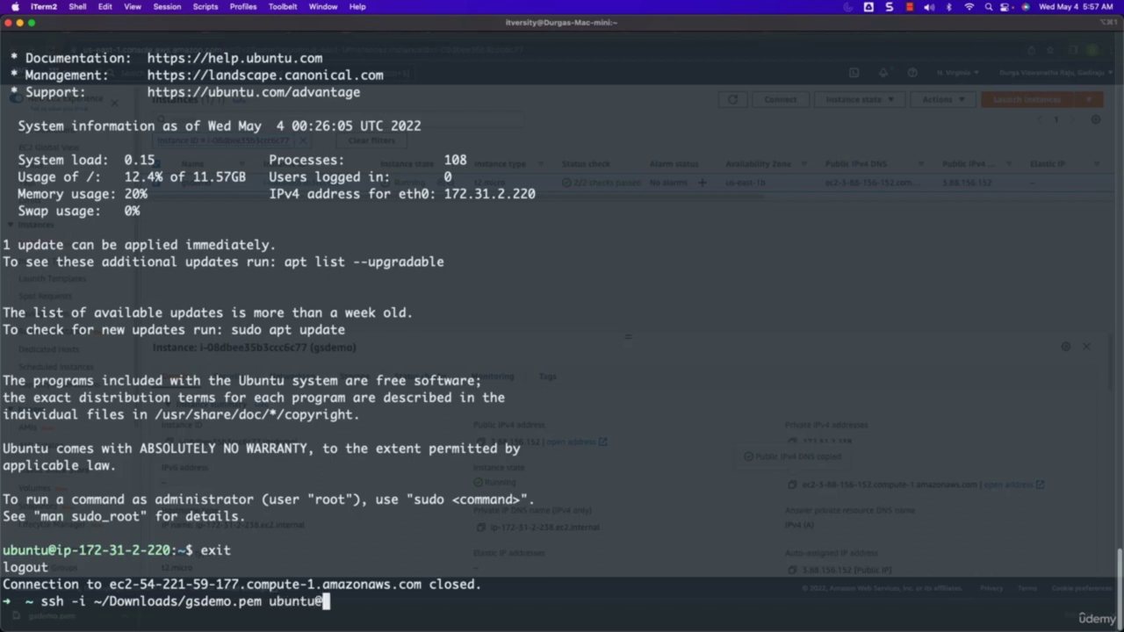
{"action": "key", "text": "super+v"}
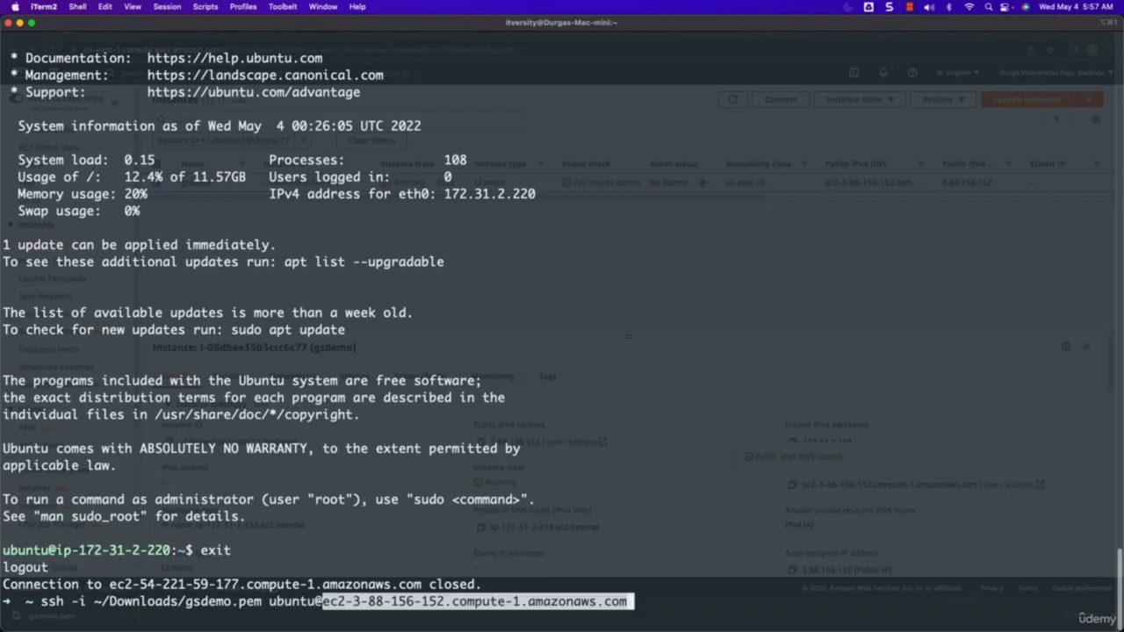
{"action": "key", "text": "Return"}
{"action": "type", "text": "yes"}
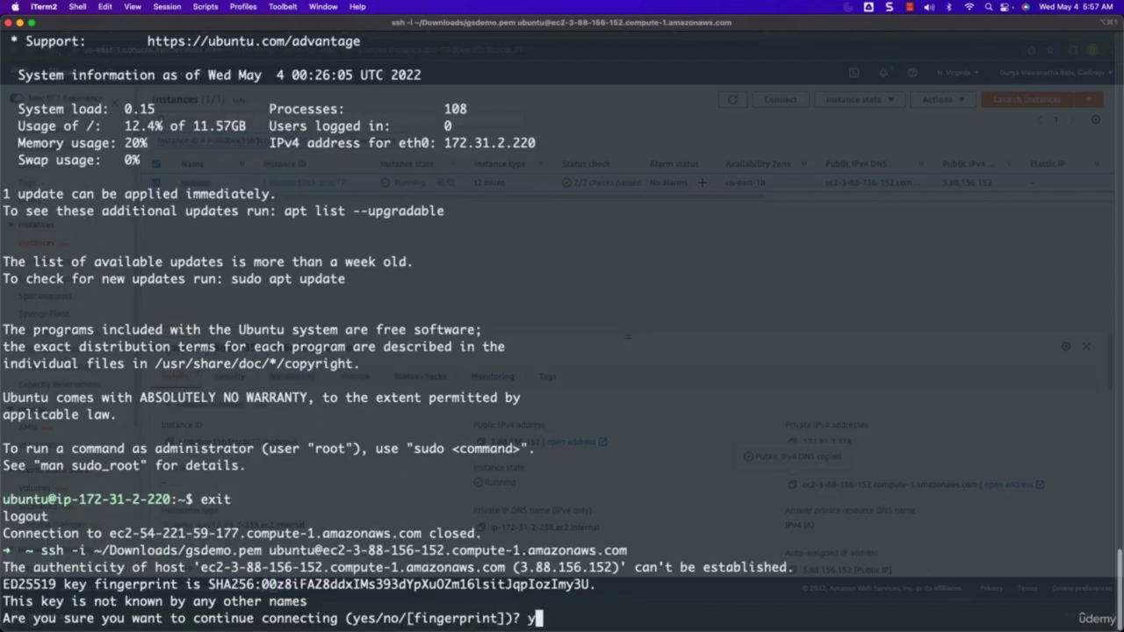
{"action": "key", "text": "Return"}
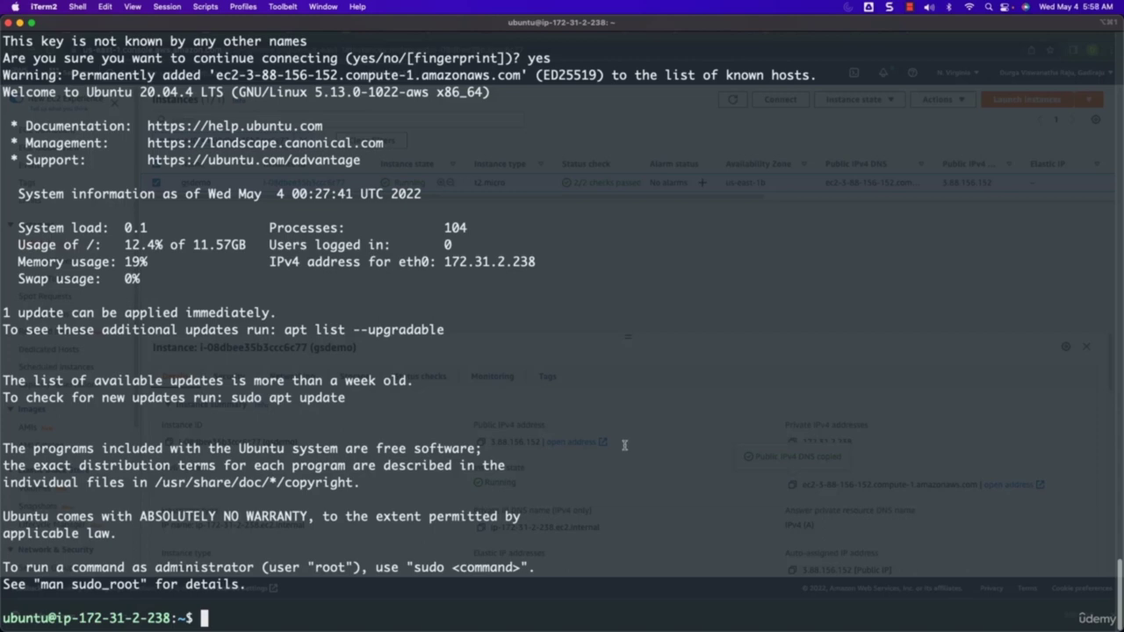
- Exit the SSH session, reconnect to the same instance with the same gsdemo.pem command, and log out again
{"action": "type", "text": "exit"}
{"action": "key", "text": "Return"}
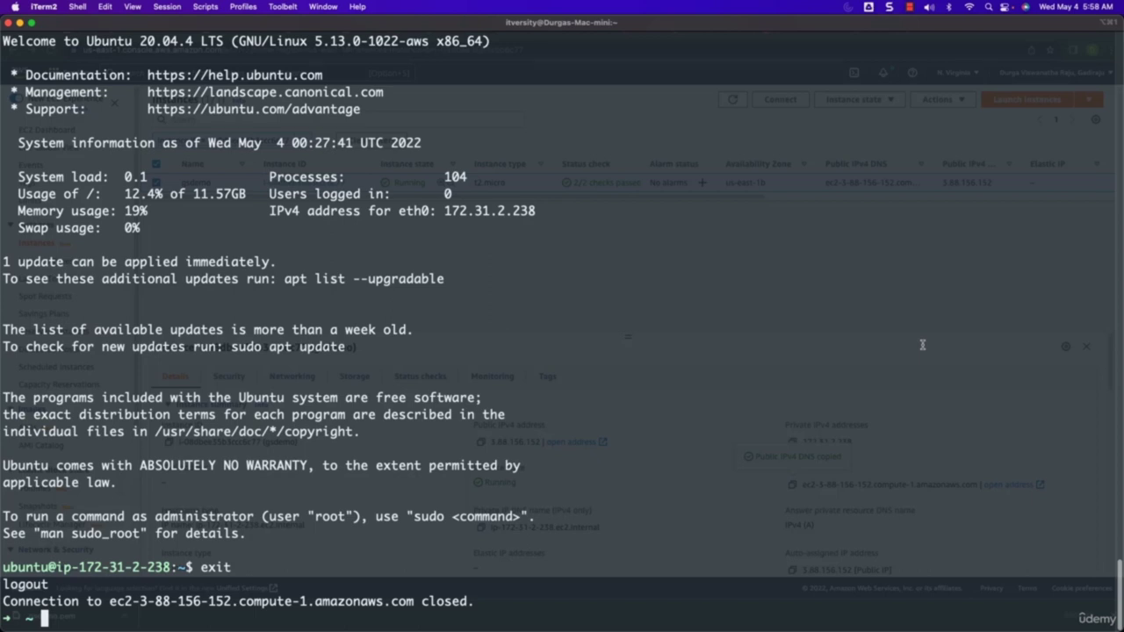
{"action": "key", "text": "Up"}
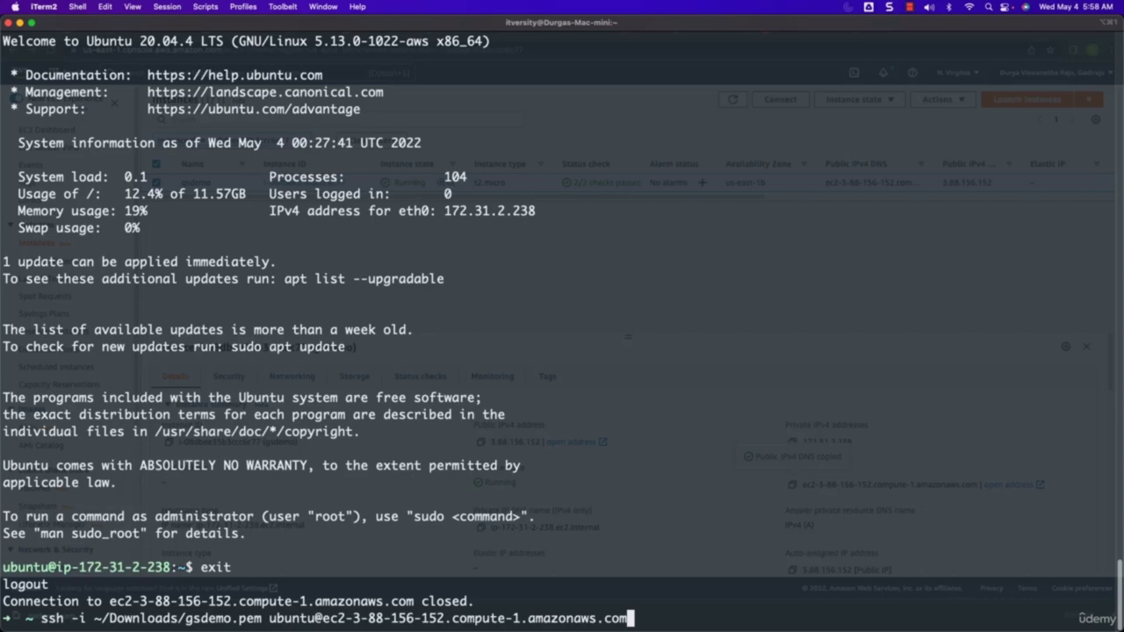
{"action": "key", "text": "Return"}
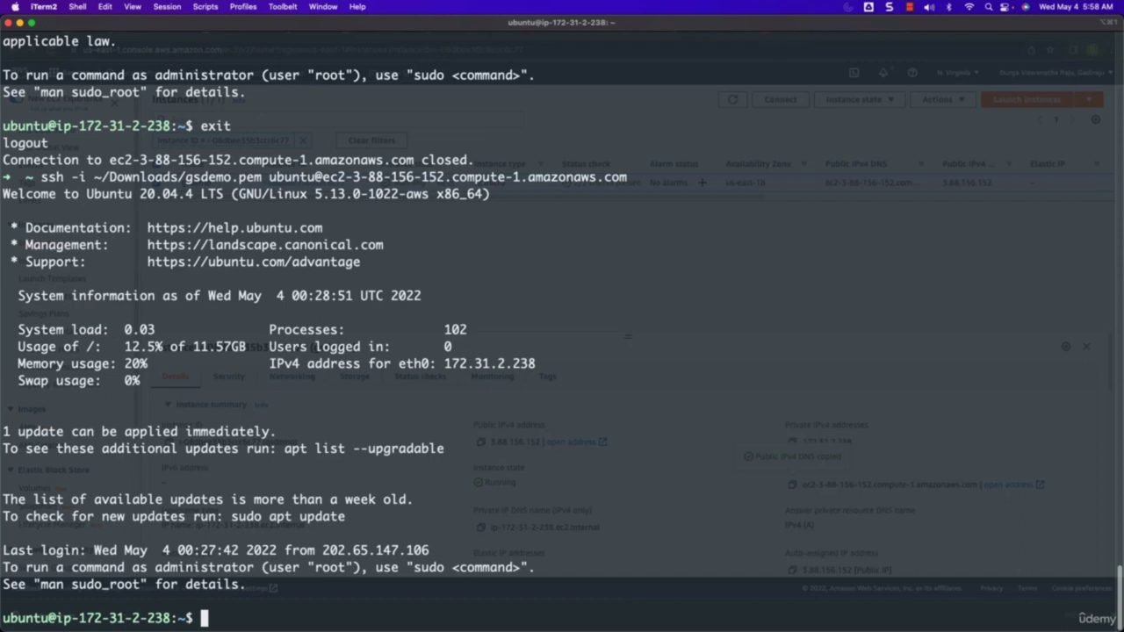
{"action": "type", "text": "exit"}
{"action": "key", "text": "Return"}
- Try to connect as ubuntu to ec2-3-88-156-152.compute-1.amazonaws.com without the gsdemo.pem identity option, and switch back to Chrome
{"action": "key", "text": "Up"}
{"action": "key", "text": "Left"}
{"action": "key", "text": "Left"}
{"action": "key", "text": "Left"}
{"action": "key", "text": "Left"}
{"action": "key", "text": "Left"}
{"action": "key", "text": "Left"}
{"action": "key", "text": "Left"}
{"action": "key", "text": "Left"}
{"action": "key", "text": "Left"}
{"action": "key", "text": "Left"}
{"action": "key", "text": "Left"}
{"action": "key", "text": "Left"}
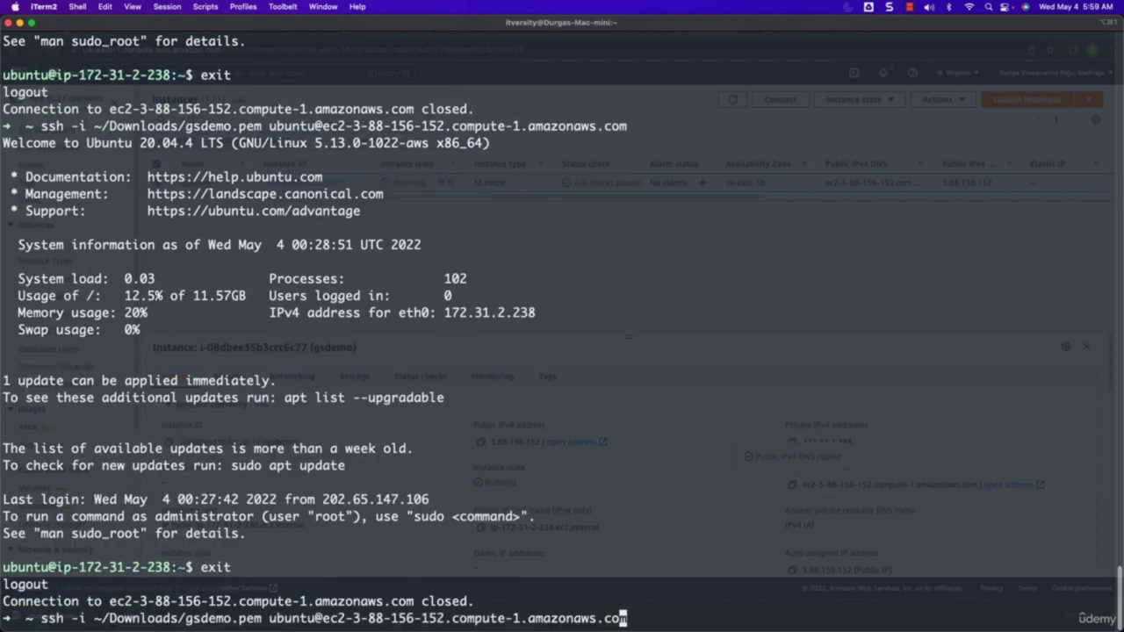
{"action": "key", "text": "Left"}
{"action": "key", "text": "Left"}
{"action": "key", "text": "Left"}
{"action": "key", "text": "Left"}
{"action": "key", "text": "Left"}
{"action": "key", "text": "Left"}
{"action": "key", "text": "Left"}
{"action": "key", "text": "Left"}
{"action": "key", "text": "Left"}
{"action": "key", "text": "Left"}
{"action": "key", "text": "Left"}
{"action": "key", "text": "Left"}
{"action": "key", "text": "Left"}
{"action": "key", "text": "Left"}
{"action": "key", "text": "Left"}
{"action": "key", "text": "Left"}
{"action": "key", "text": "Left"}
{"action": "key", "text": "Left"}
{"action": "key", "text": "Left"}
{"action": "key", "text": "Left"}
{"action": "key", "text": "Left"}
{"action": "key", "text": "Left"}
{"action": "key", "text": "Left"}
{"action": "key", "text": "Left"}
{"action": "key", "text": "Left"}
{"action": "key", "text": "Left"}
{"action": "key", "text": "Left"}
{"action": "key", "text": "Left"}
{"action": "key", "text": "Left"}
{"action": "key", "text": "Left"}
{"action": "key", "text": "Left"}
{"action": "key", "text": "Left"}
{"action": "key", "text": "ctrl+w"}
{"action": "key", "text": "ctrl+w"}
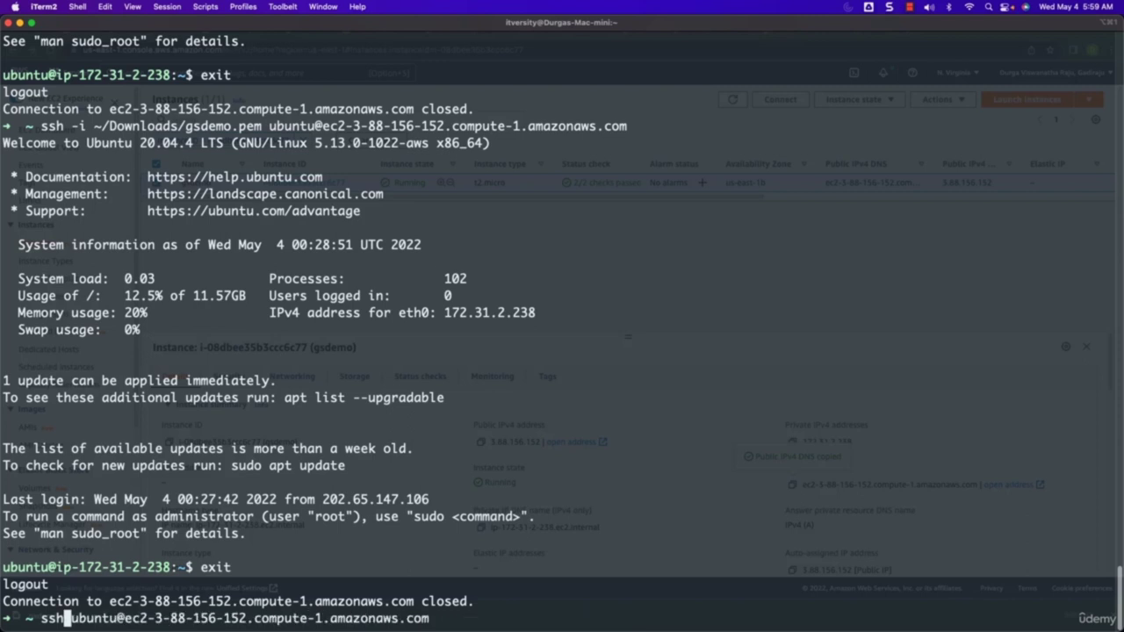
{"action": "key", "text": "Return"}
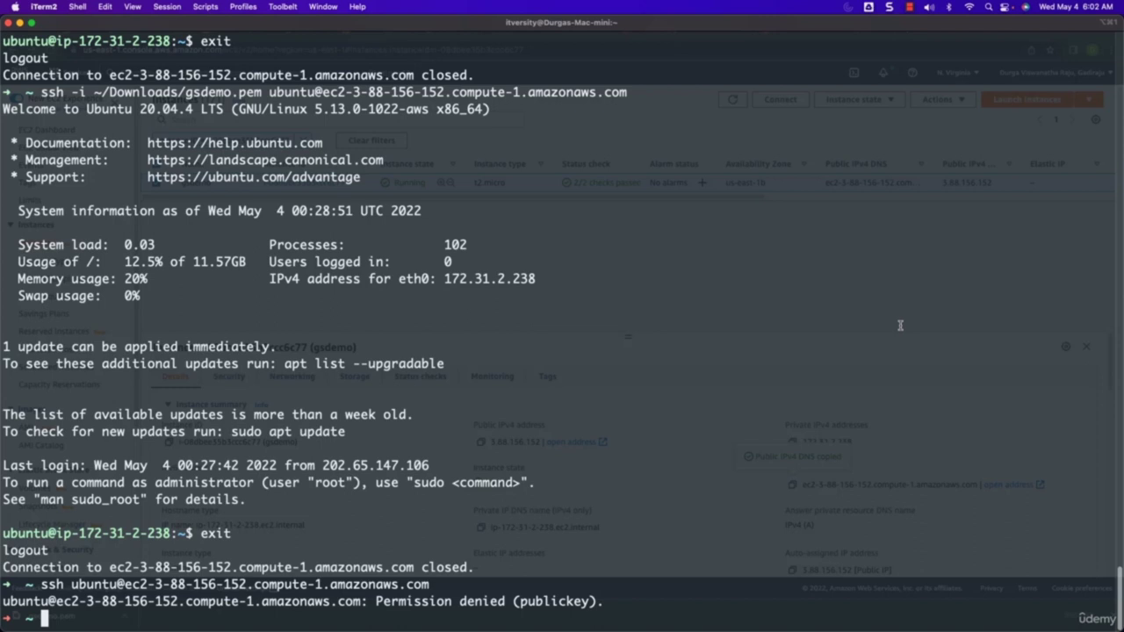
{"action": "key", "text": "super+Tab"}
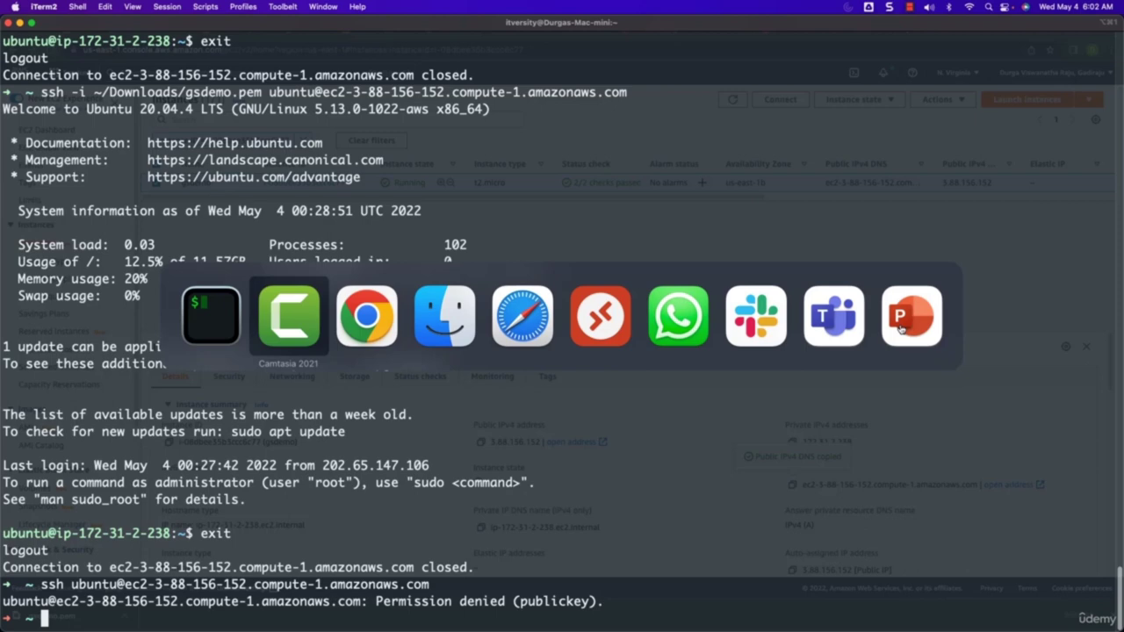
{"action": "key", "text": "super+Tab"}
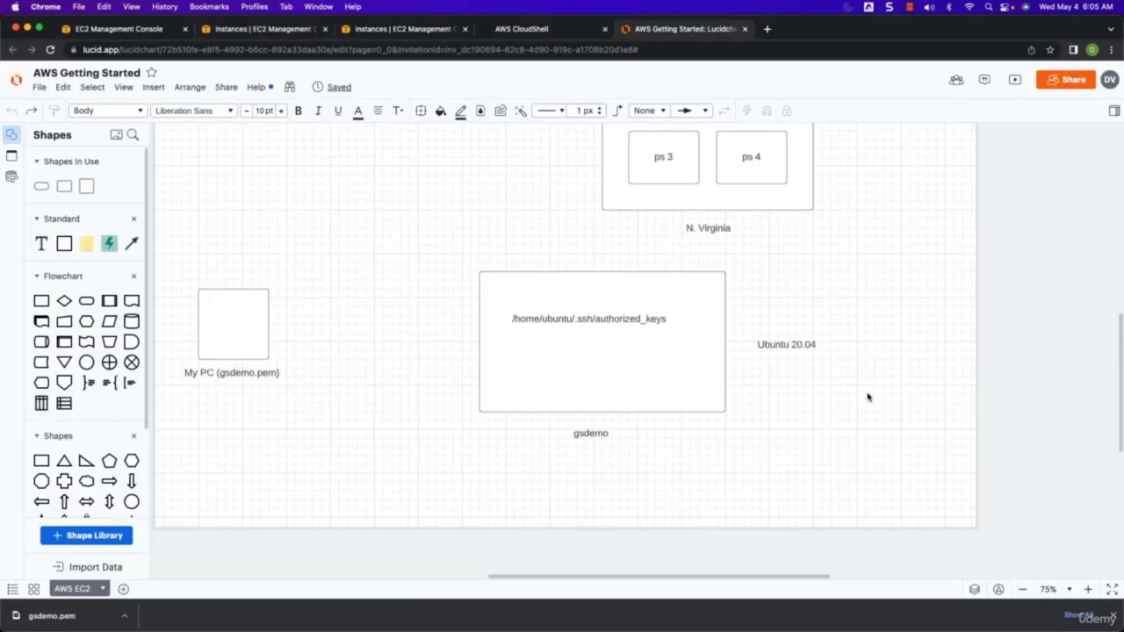
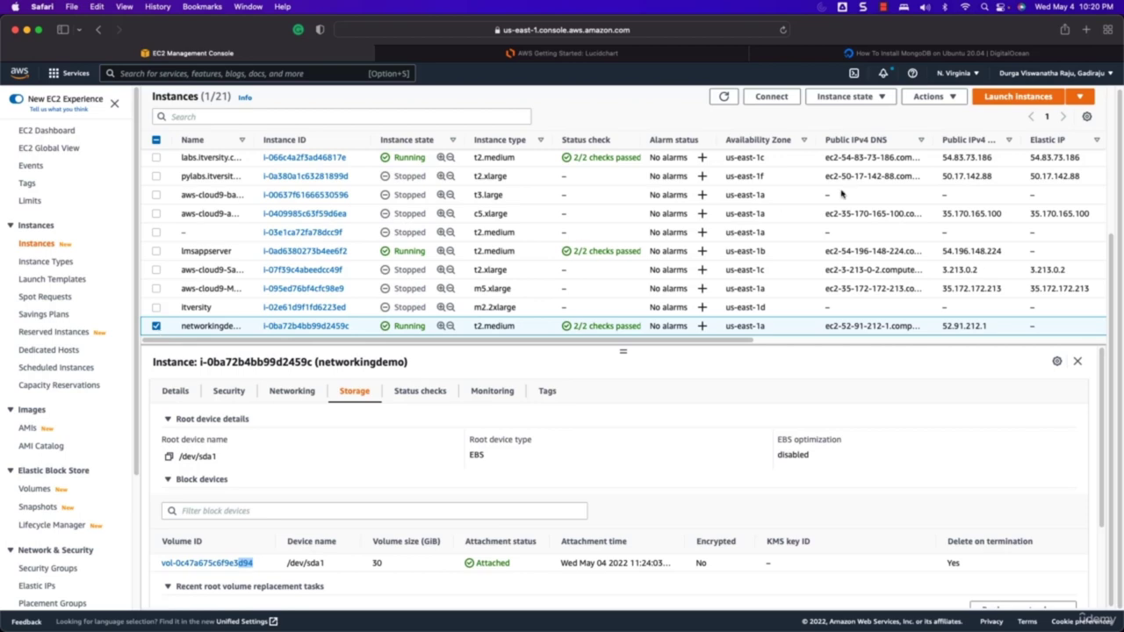
- Terminate the networkingdemo instance and look for its root volume vol-0c47a675c6f9e3d94 in the Elastic Block Store volumes list
{"action": "left_click", "coordinate": [884, 99]}
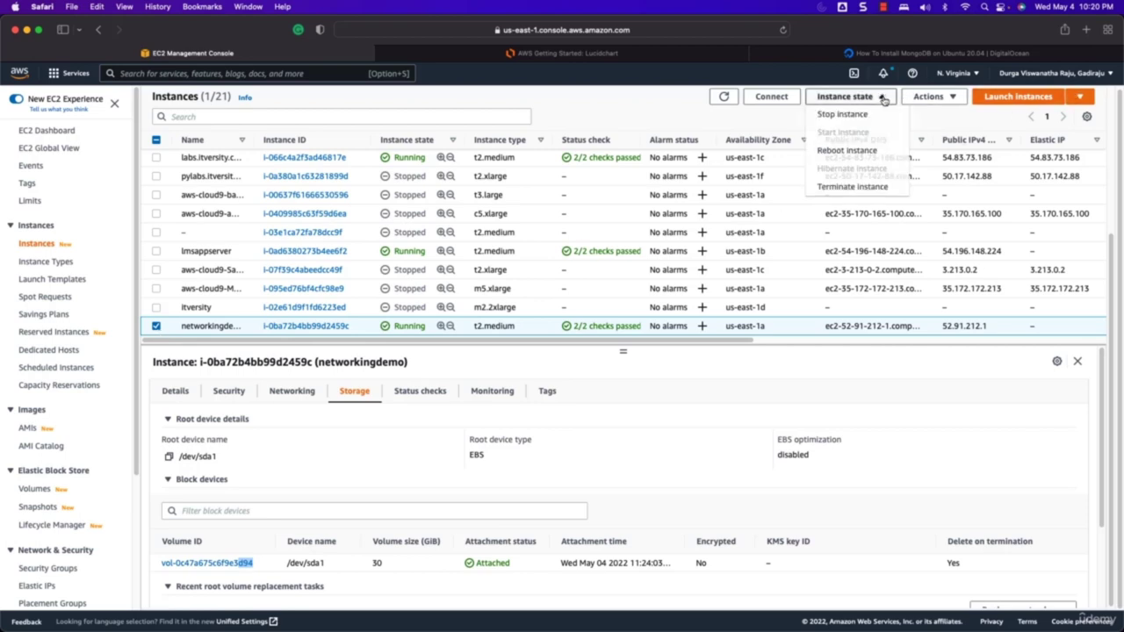
{"action": "left_click", "coordinate": [859, 187]}
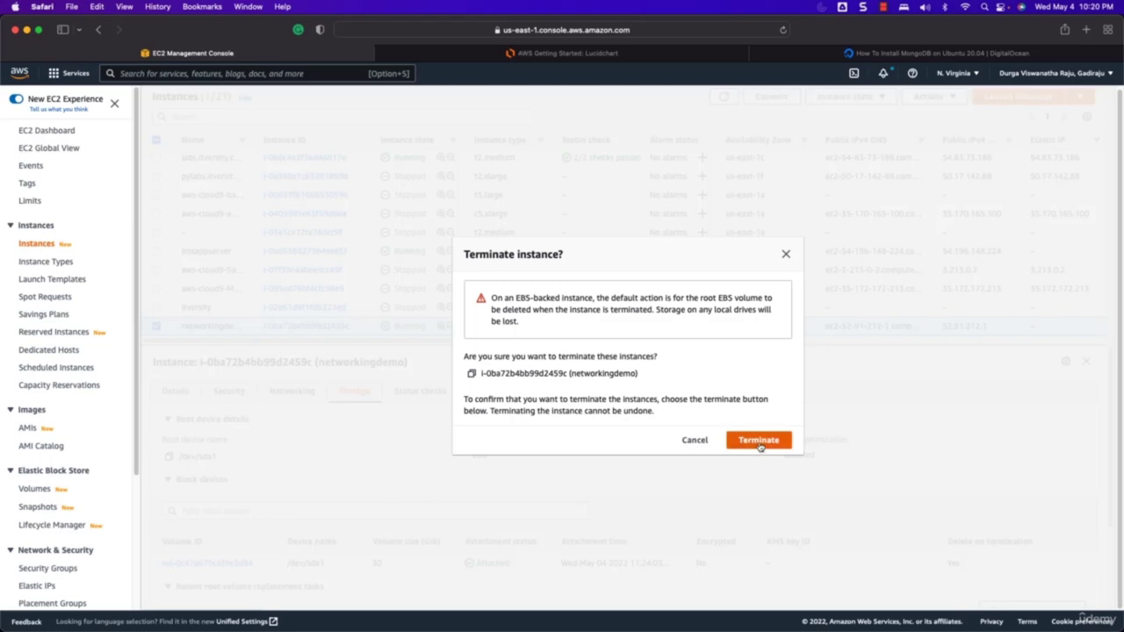
{"action": "left_click", "coordinate": [760, 442]}
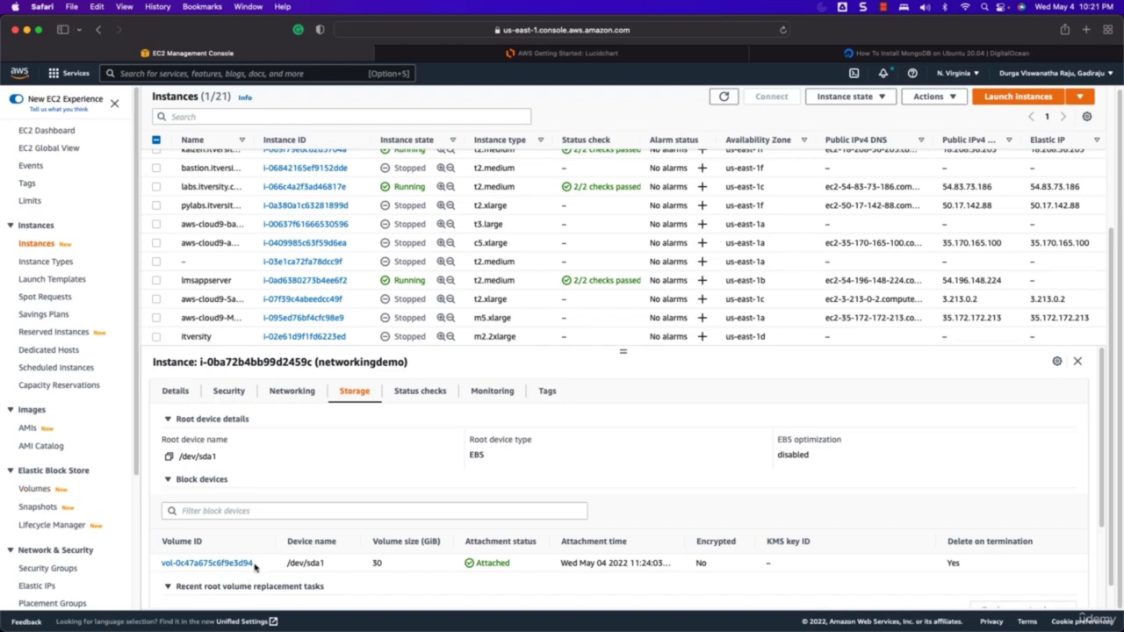
{"action": "left_click", "coordinate": [28, 492]}
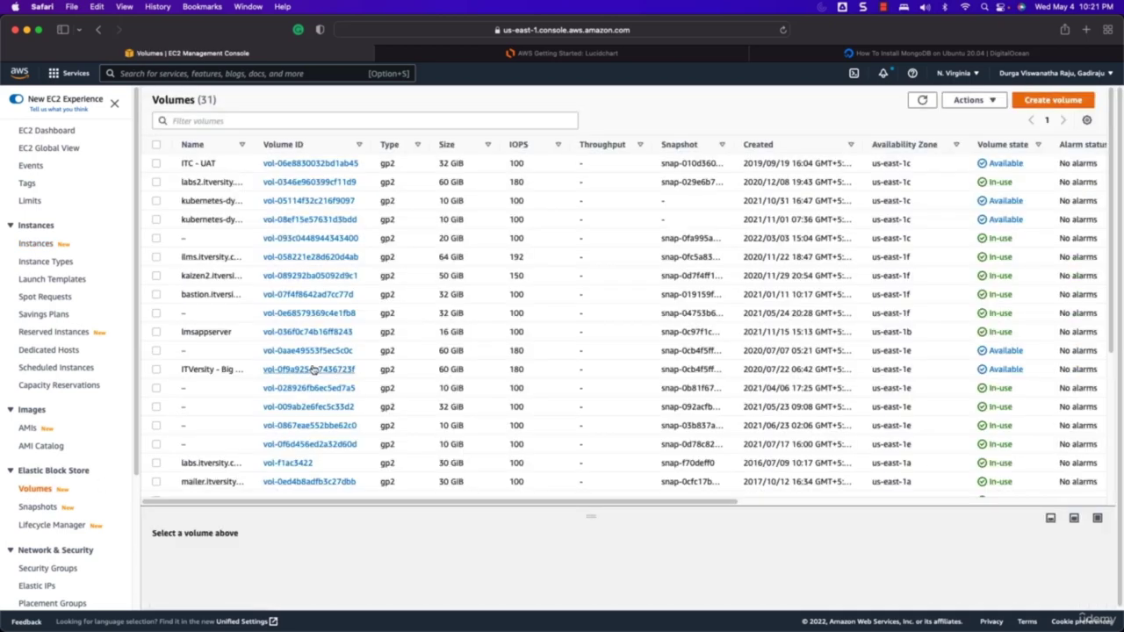
{"action": "scroll", "coordinate": [314, 370], "scroll_direction": "down", "scroll_amount": 5}
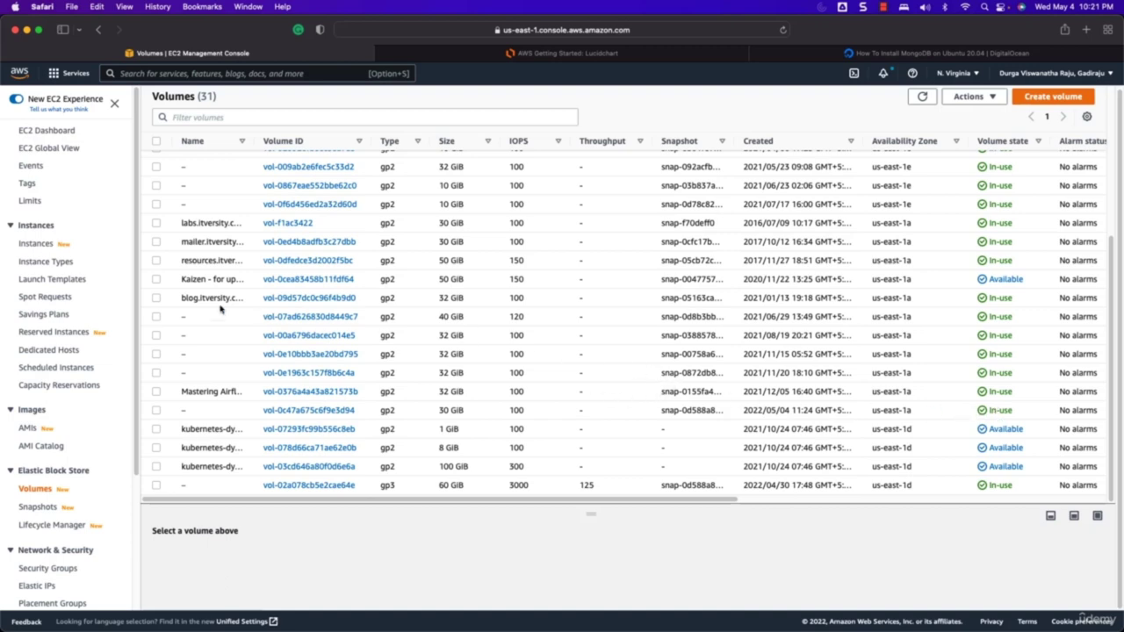
- Open the instances list in a new tab and refresh it to check the state of the networkingdemo instance
{"action": "left_click", "coordinate": [35, 245], "text": "shift+super"}
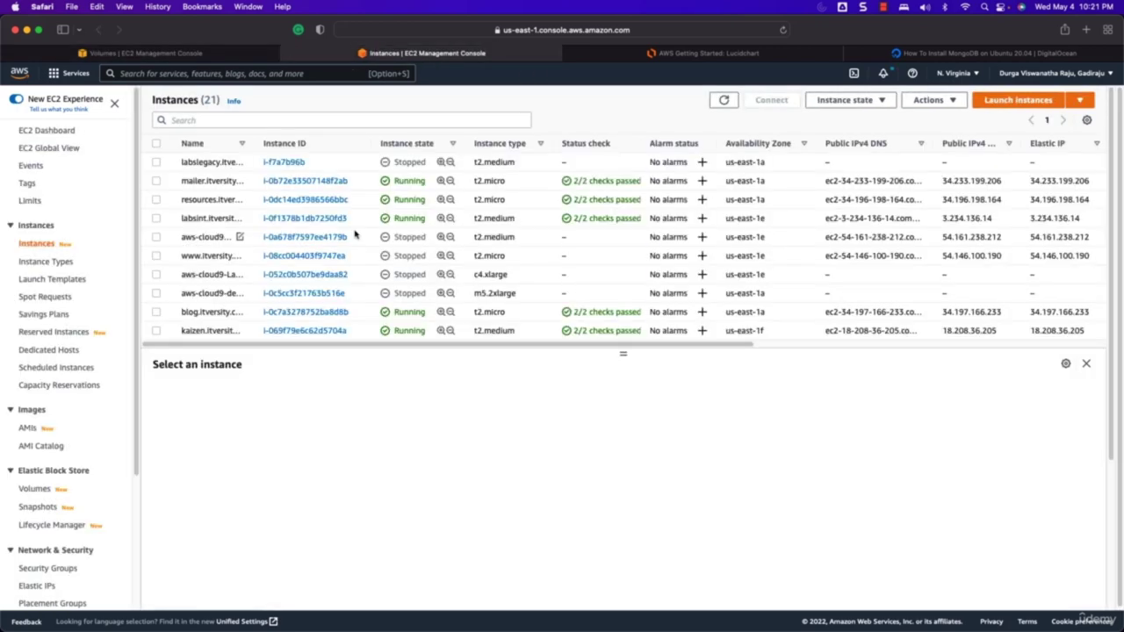
{"action": "scroll", "coordinate": [327, 250], "scroll_direction": "down", "scroll_amount": 10}
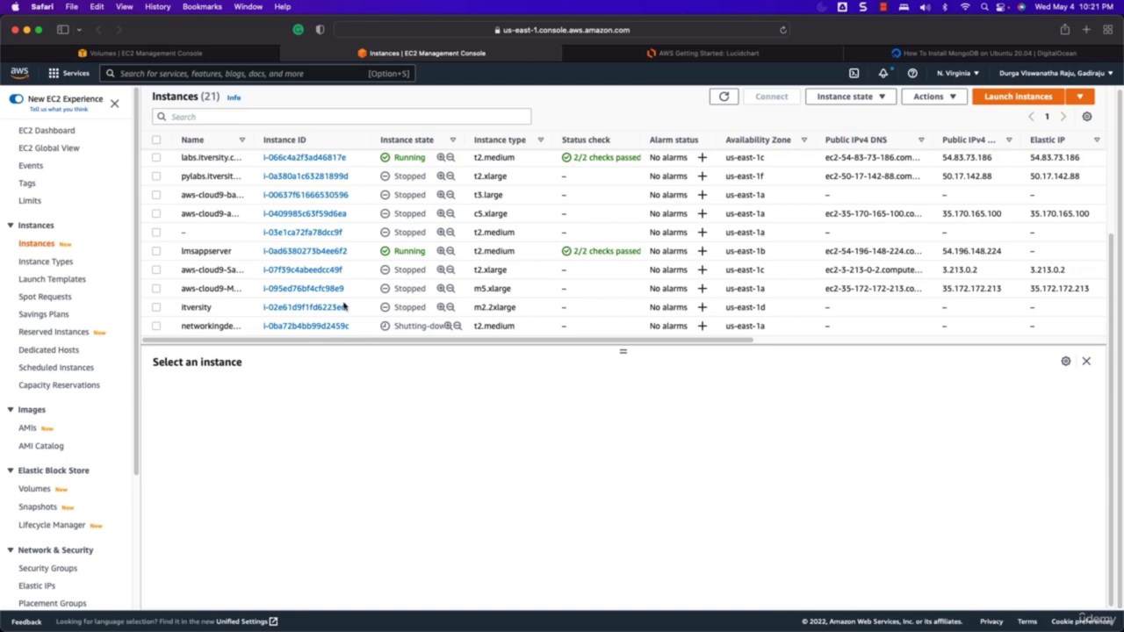
{"action": "left_click", "coordinate": [157, 326]}
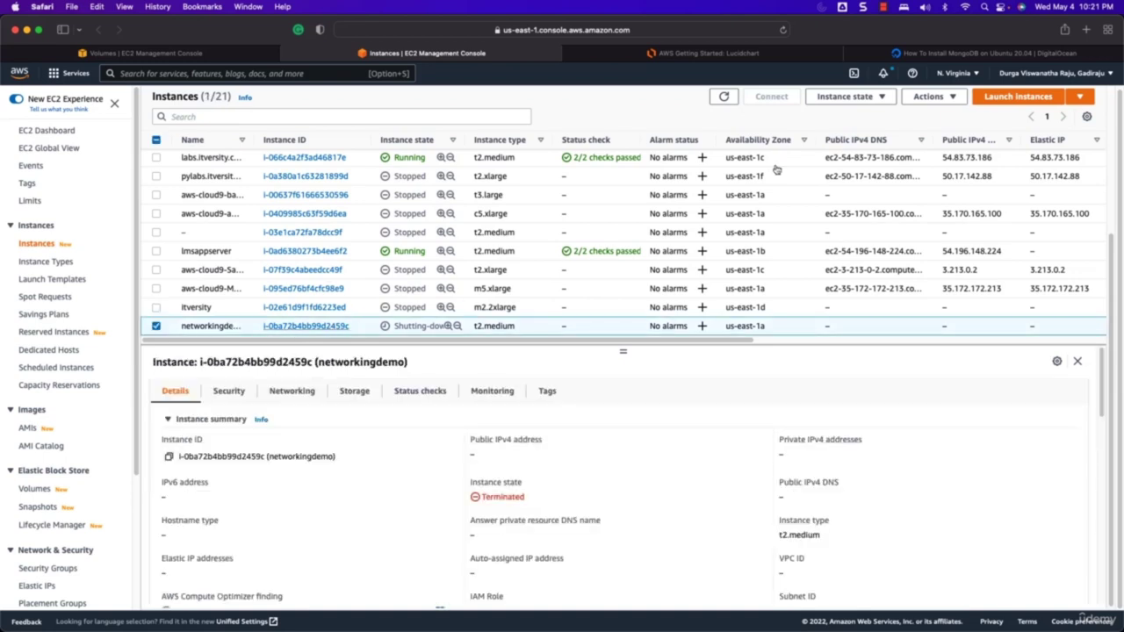
{"action": "left_click", "coordinate": [725, 98]}
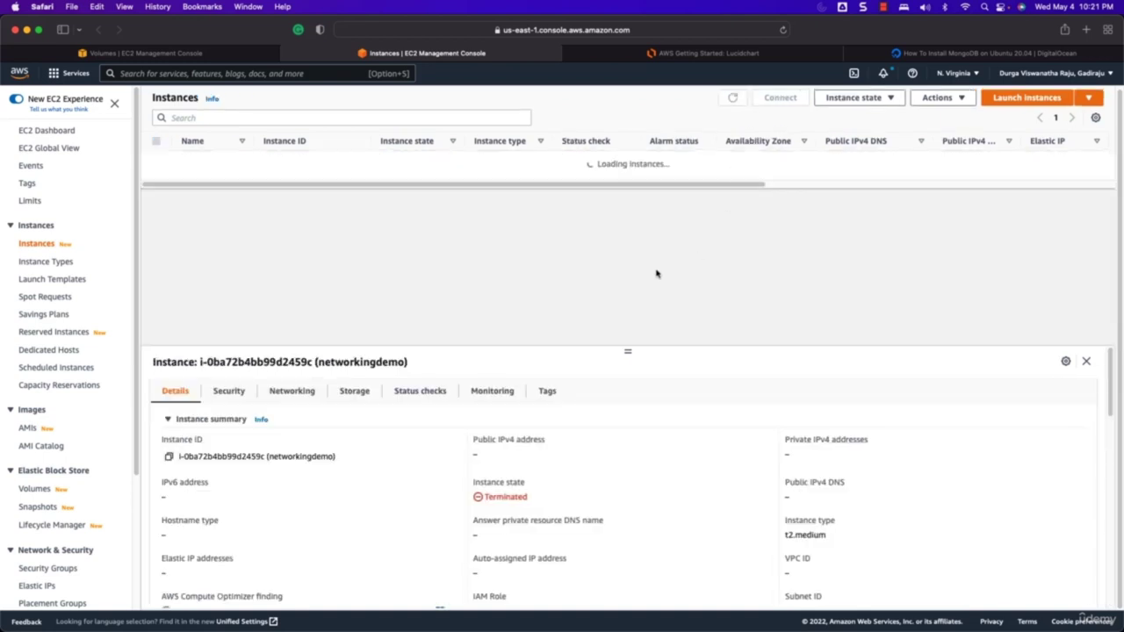
{"action": "scroll", "coordinate": [517, 281], "scroll_direction": "down", "scroll_amount": 5}
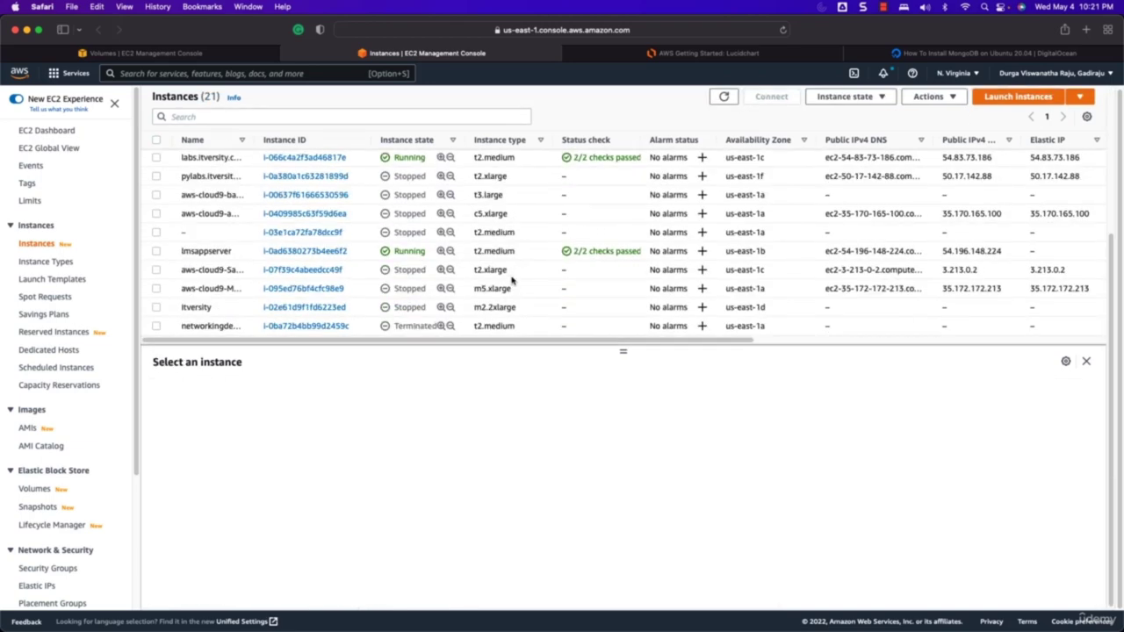
- Return to the volumes list and refresh it to check whether the networkingdemo root volume is still listed
{"action": "left_click", "coordinate": [224, 55]}
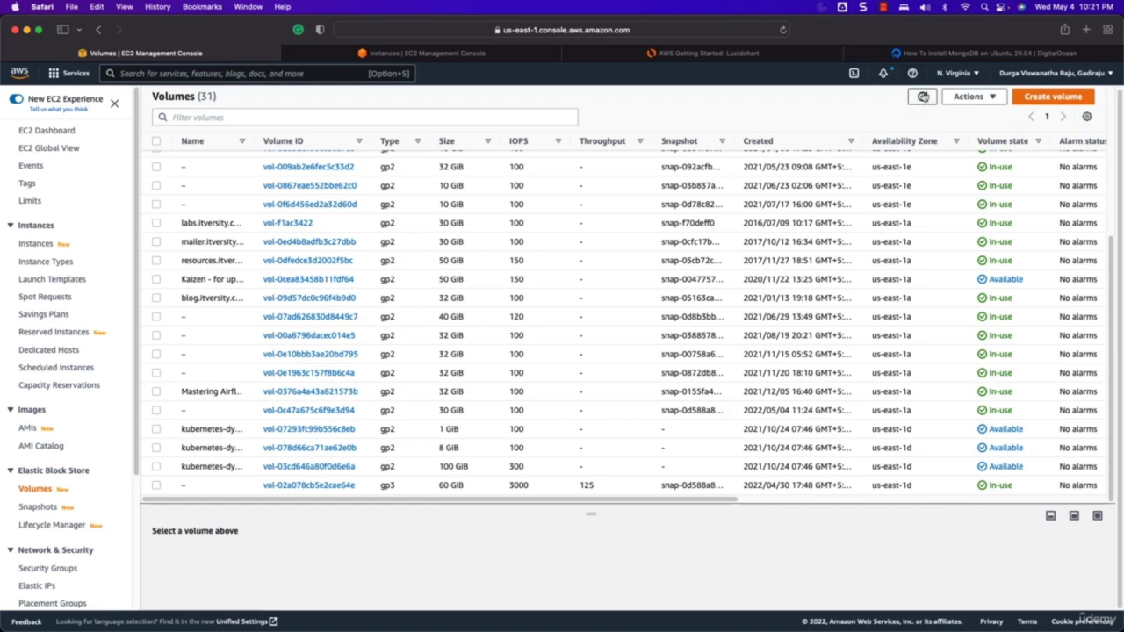
{"action": "left_click", "coordinate": [922, 97]}
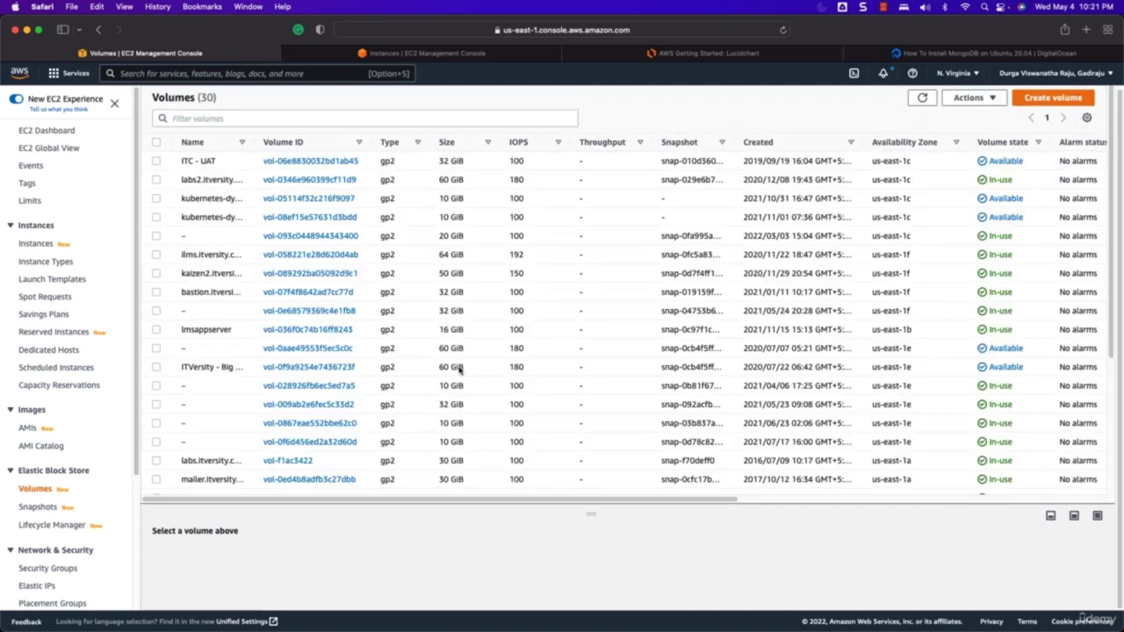
{"action": "scroll", "coordinate": [347, 370], "scroll_direction": "down", "scroll_amount": 5}
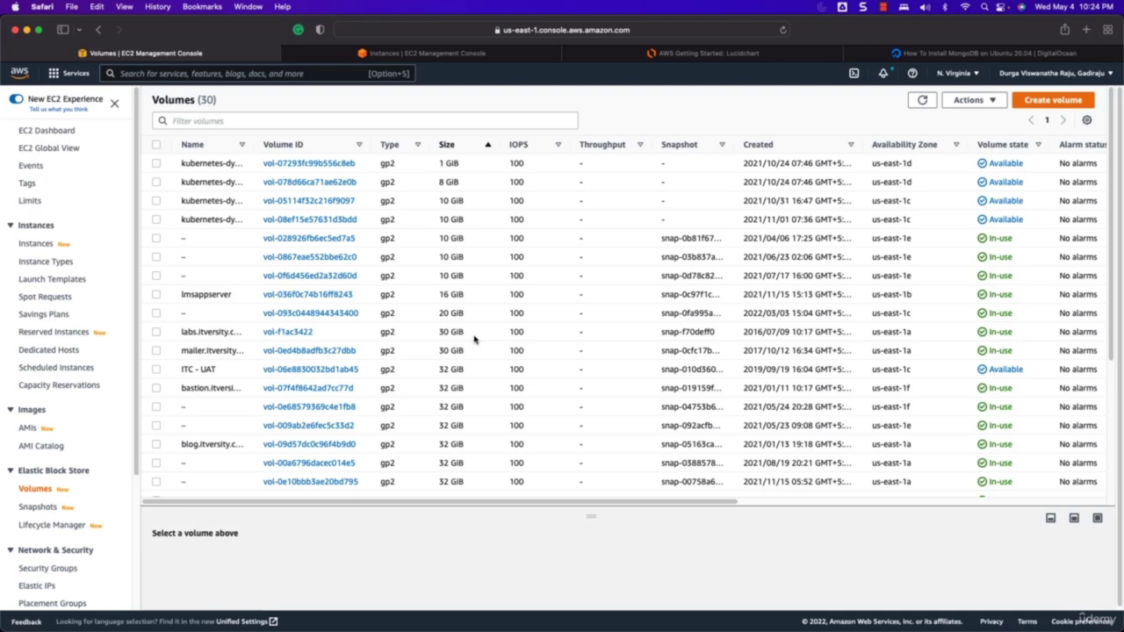
{"action": "mouse_move", "coordinate": [238, 335]}
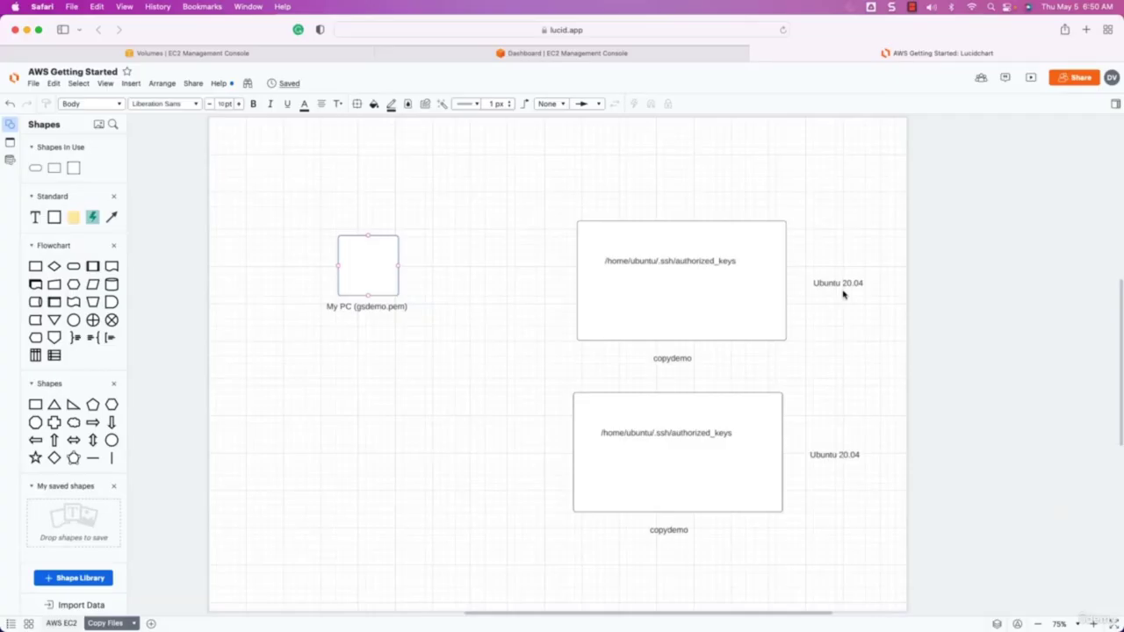
{"action": "left_click", "coordinate": [843, 295]}
{"action": "left_click", "coordinate": [731, 251]}
{"action": "left_click", "coordinate": [671, 469]}
{"action": "left_click", "coordinate": [785, 364]}
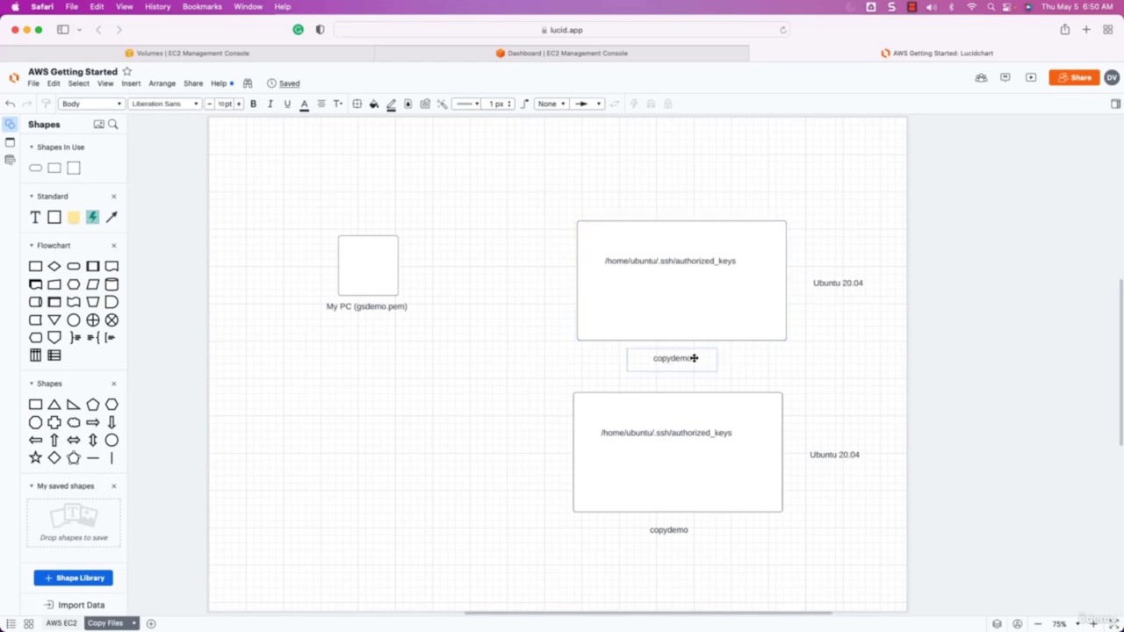
- Start launching a new instance from the EC2 dashboard and name it copydemo
{"action": "left_click", "coordinate": [616, 53]}
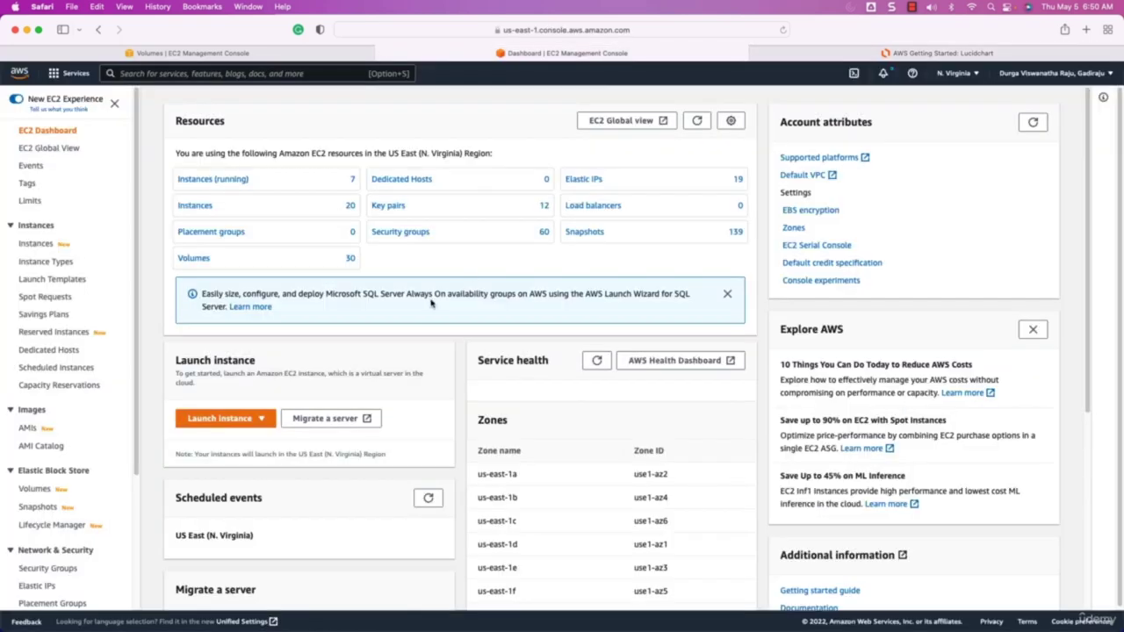
{"action": "left_click", "coordinate": [245, 421]}
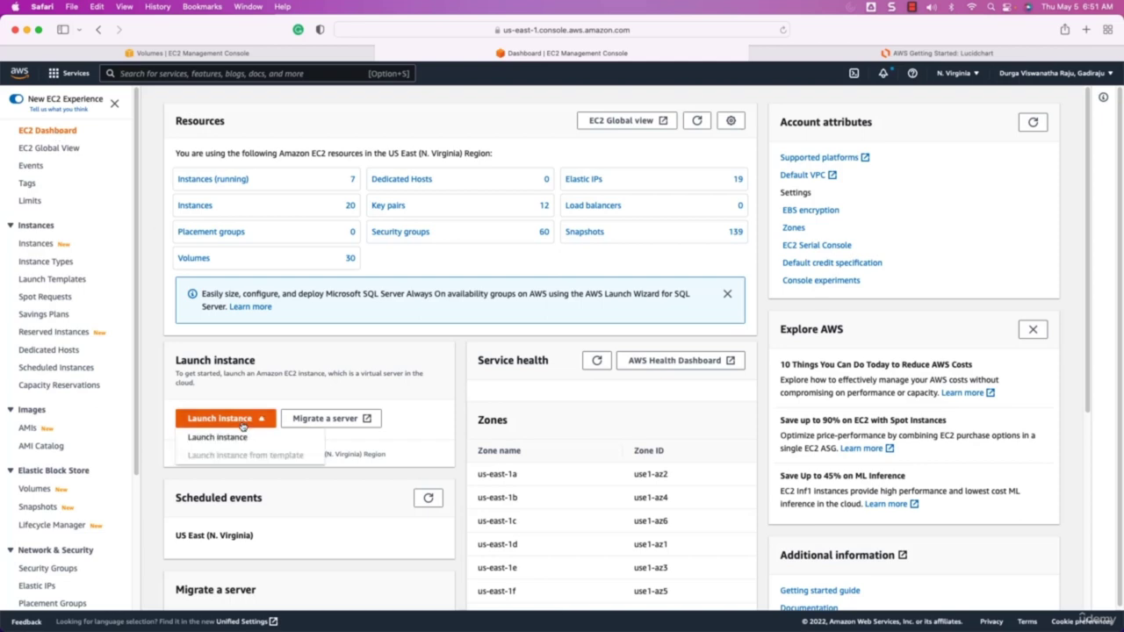
{"action": "left_click", "coordinate": [232, 440]}
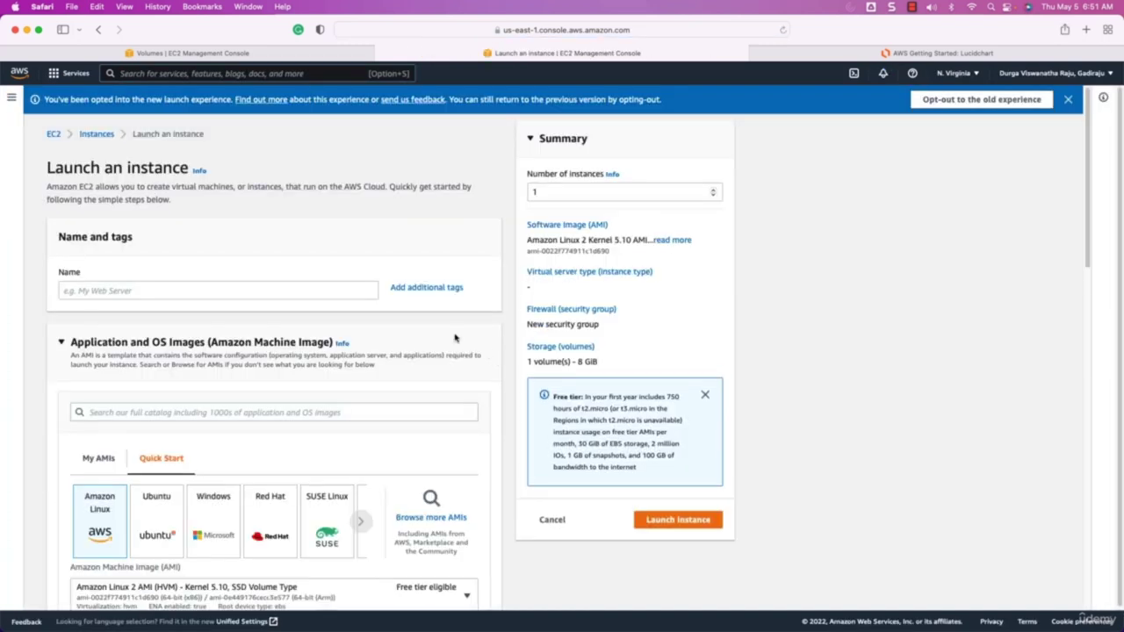
{"action": "left_click", "coordinate": [234, 289]}
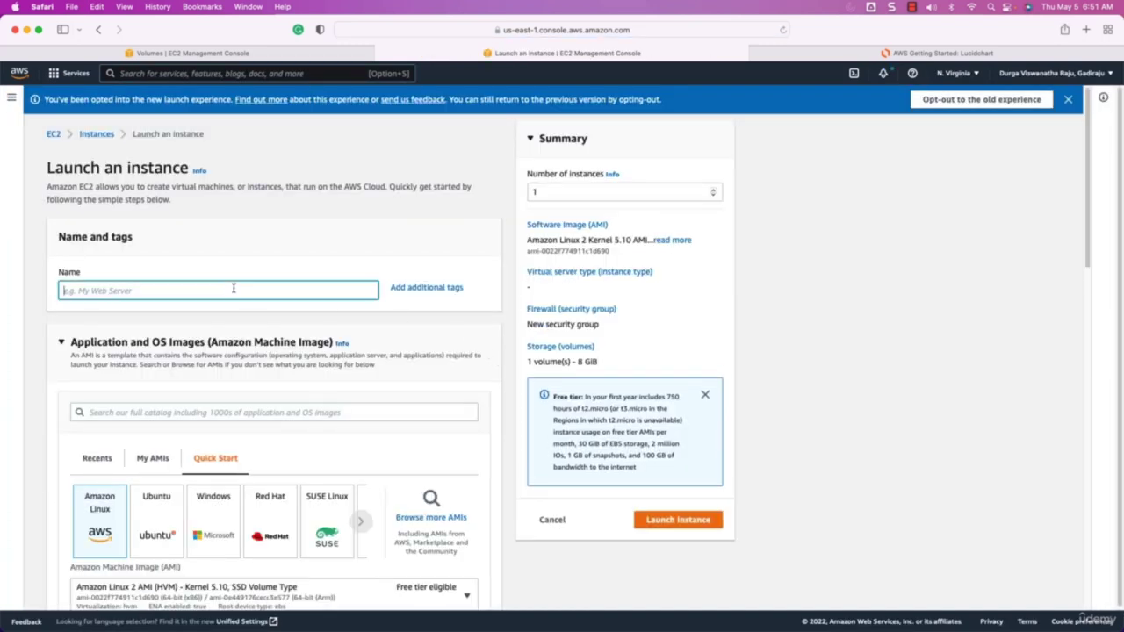
{"action": "type", "text": "copydemo"}
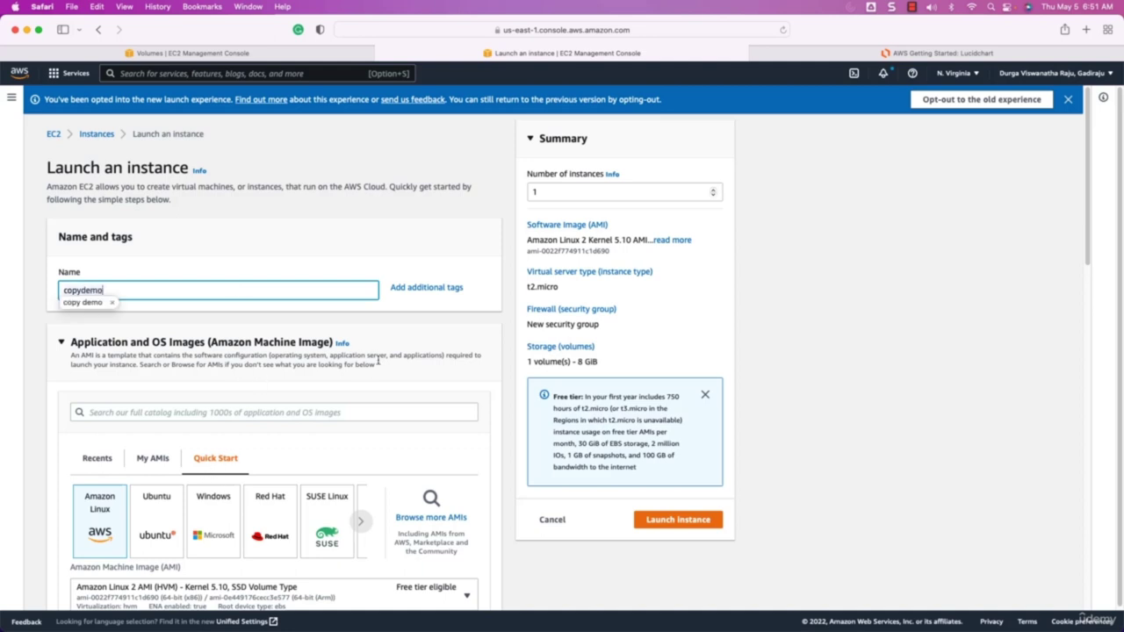
- Choose Ubuntu Server 20.04 LTS (HVM), SSD Volume Type as the machine image for the copydemo instance
{"action": "left_click", "coordinate": [110, 303]}
{"action": "left_click", "coordinate": [147, 527]}
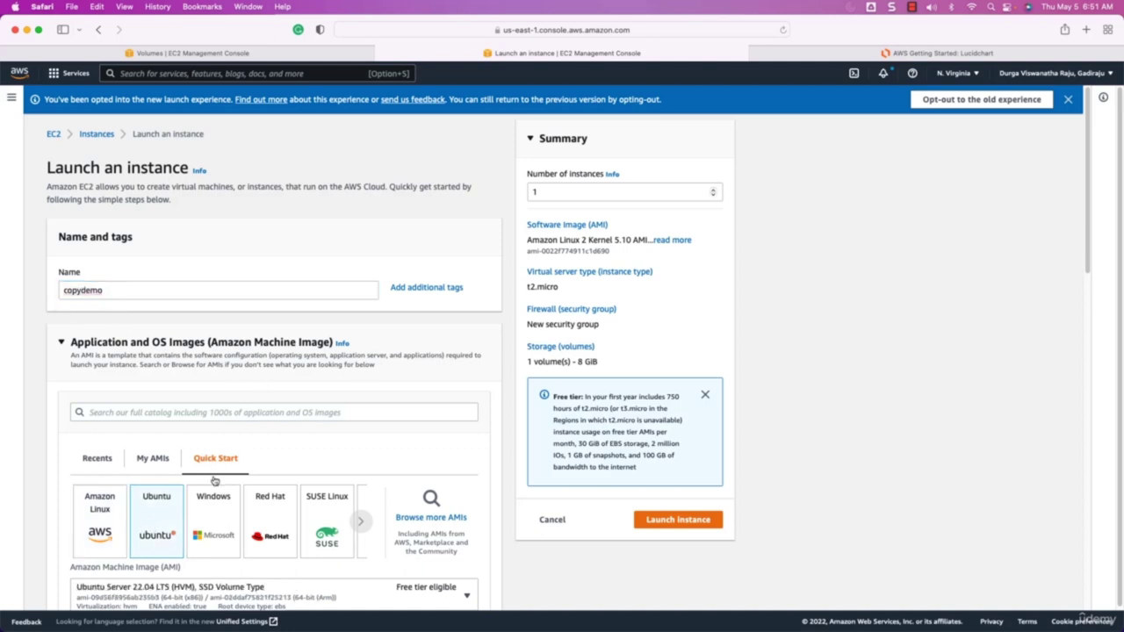
{"action": "scroll", "coordinate": [254, 463], "scroll_direction": "down", "scroll_amount": 2}
{"action": "left_click", "coordinate": [272, 501]}
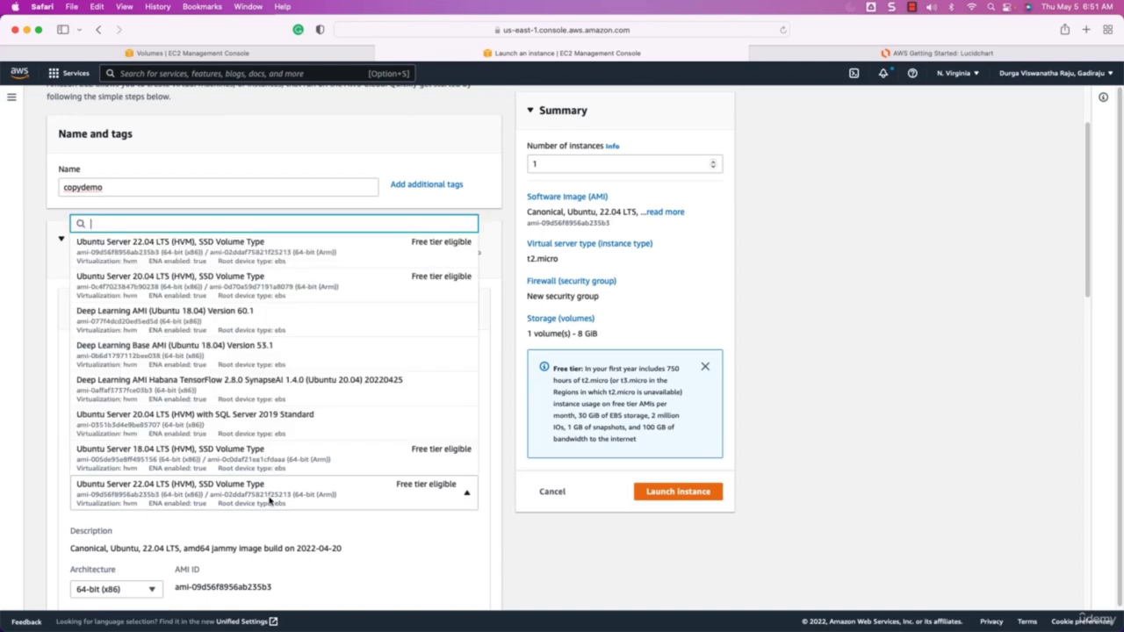
{"action": "left_click", "coordinate": [248, 292]}
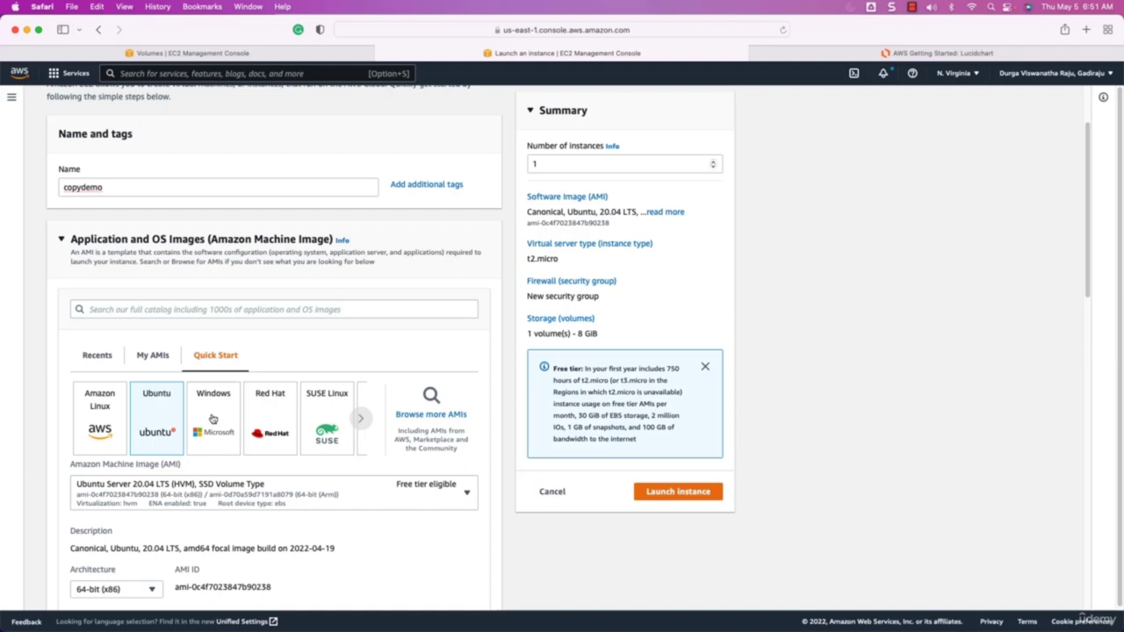
- Keep the t2.micro instance type and select gsdemo as the login key pair
{"action": "scroll", "coordinate": [256, 426], "scroll_direction": "down", "scroll_amount": 5}
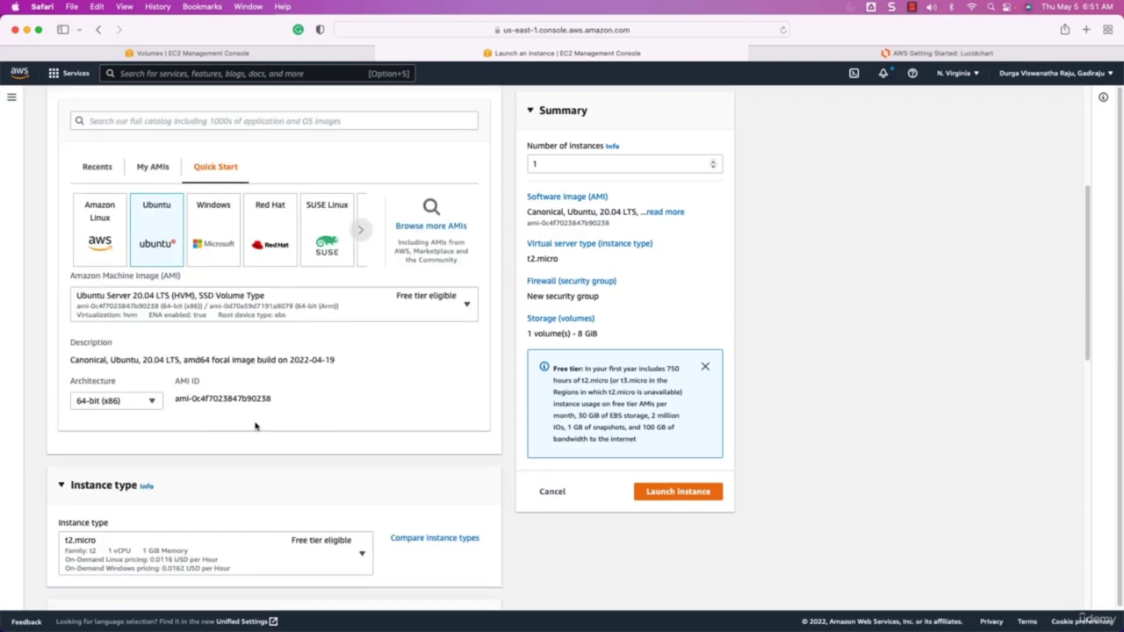
{"action": "scroll", "coordinate": [256, 426], "scroll_direction": "down", "scroll_amount": 1}
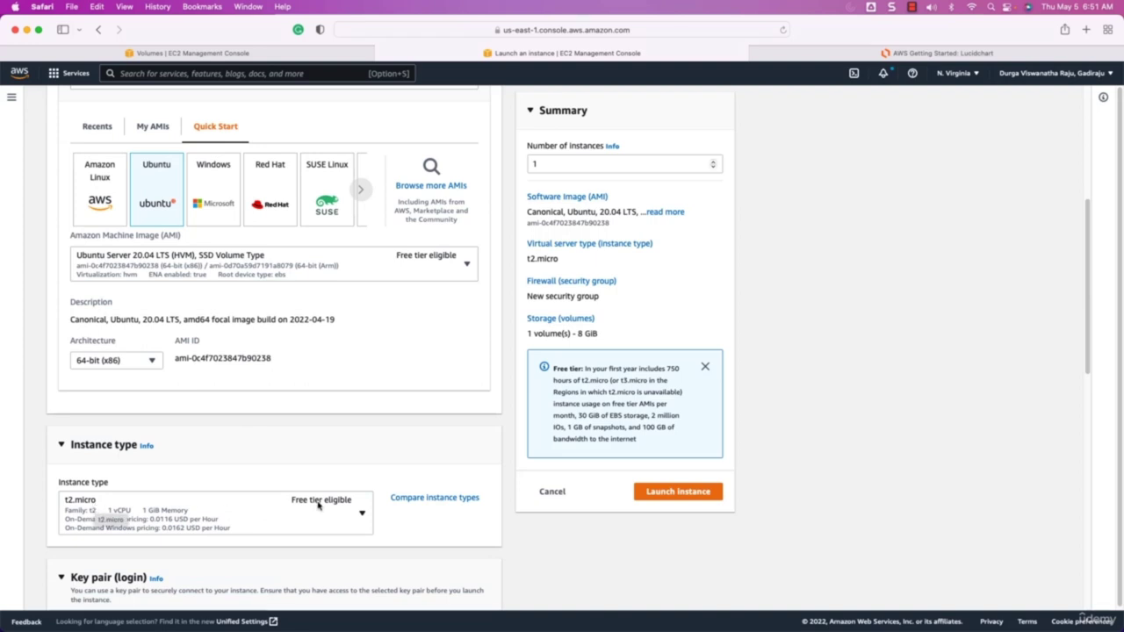
{"action": "scroll", "coordinate": [263, 527], "scroll_direction": "down", "scroll_amount": 3}
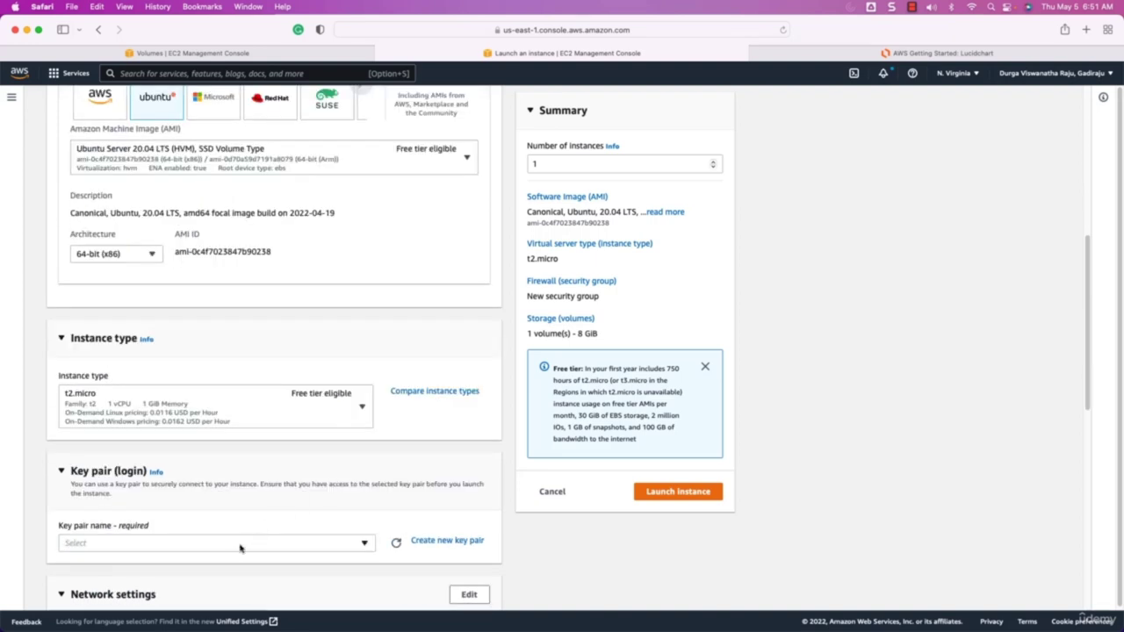
{"action": "left_click", "coordinate": [240, 544]}
{"action": "left_click", "coordinate": [145, 293]}
- Set the root volume size to 16 GiB in the storage configuration
{"action": "scroll", "coordinate": [314, 427], "scroll_direction": "down", "scroll_amount": 10}
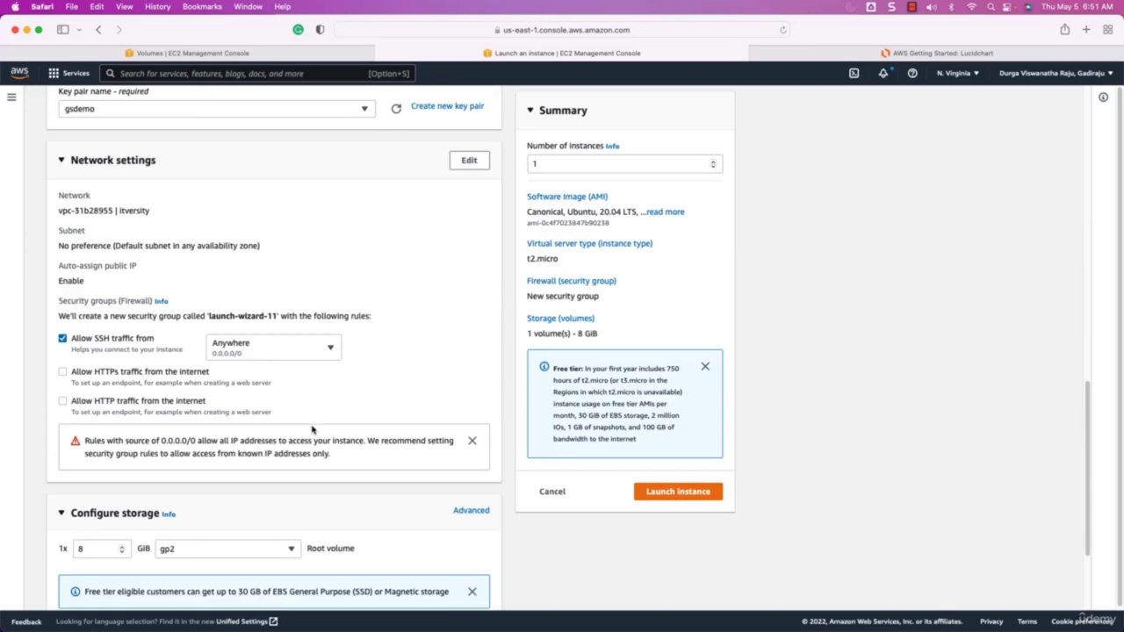
{"action": "scroll", "coordinate": [311, 429], "scroll_direction": "down", "scroll_amount": 2}
{"action": "left_click", "coordinate": [103, 455]}
{"action": "type", "text": "16"}
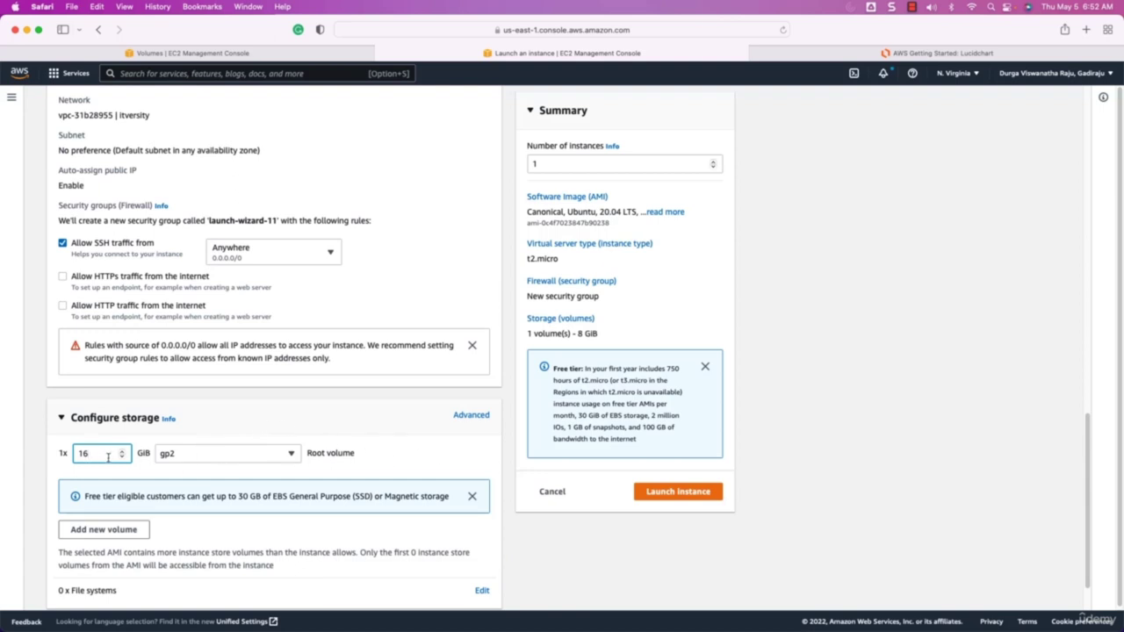
{"action": "scroll", "coordinate": [412, 463], "scroll_direction": "down", "scroll_amount": 2}
{"action": "scroll", "coordinate": [527, 352], "scroll_direction": "up", "scroll_amount": 5}
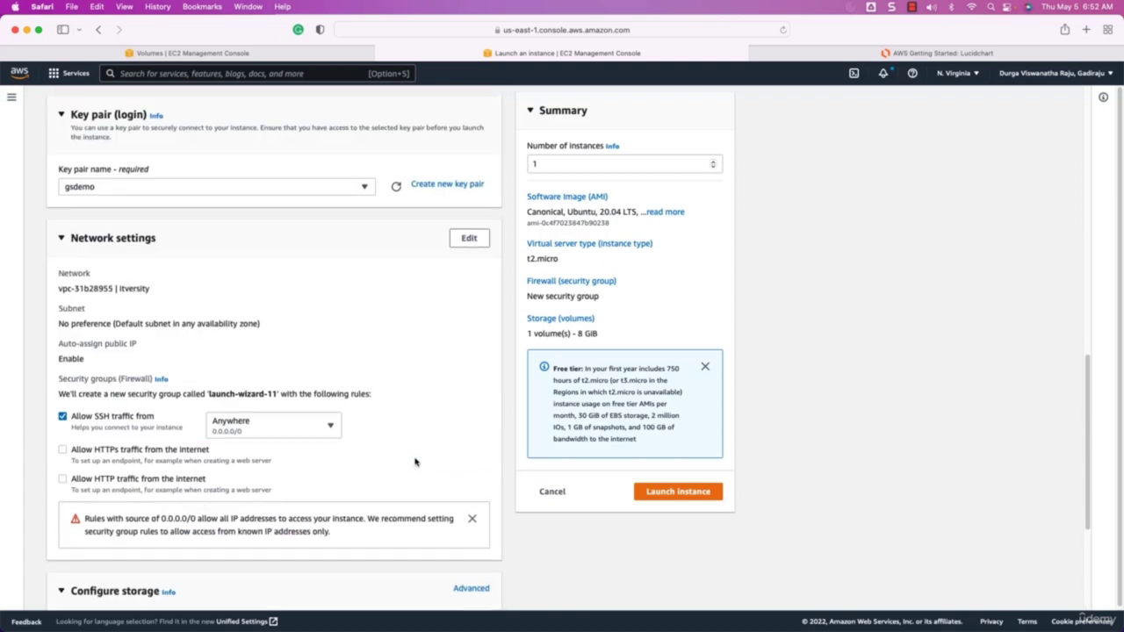
- Set the number of instances to 2 and launch them
{"action": "double_click", "coordinate": [558, 165]}
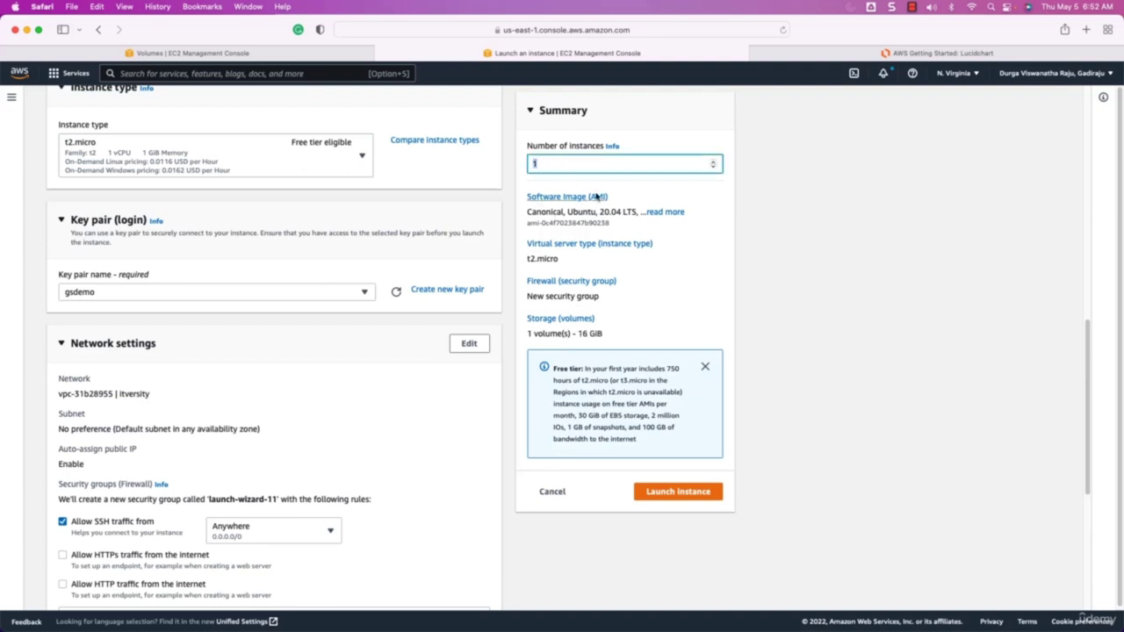
{"action": "type", "text": "2"}
{"action": "left_click", "coordinate": [700, 314]}
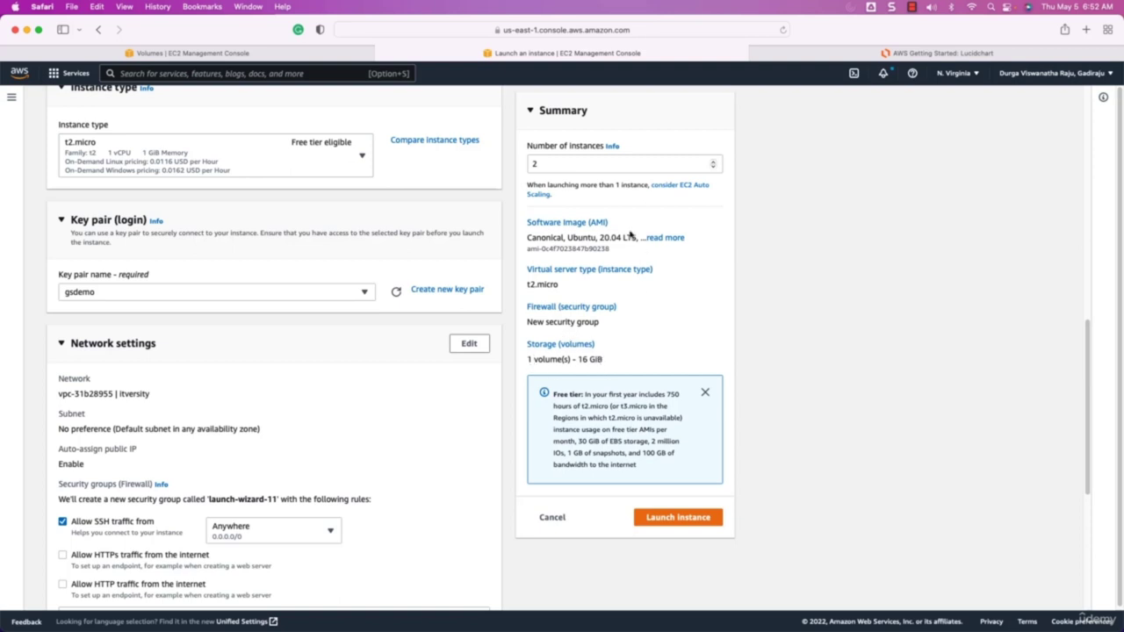
{"action": "left_click", "coordinate": [676, 521]}
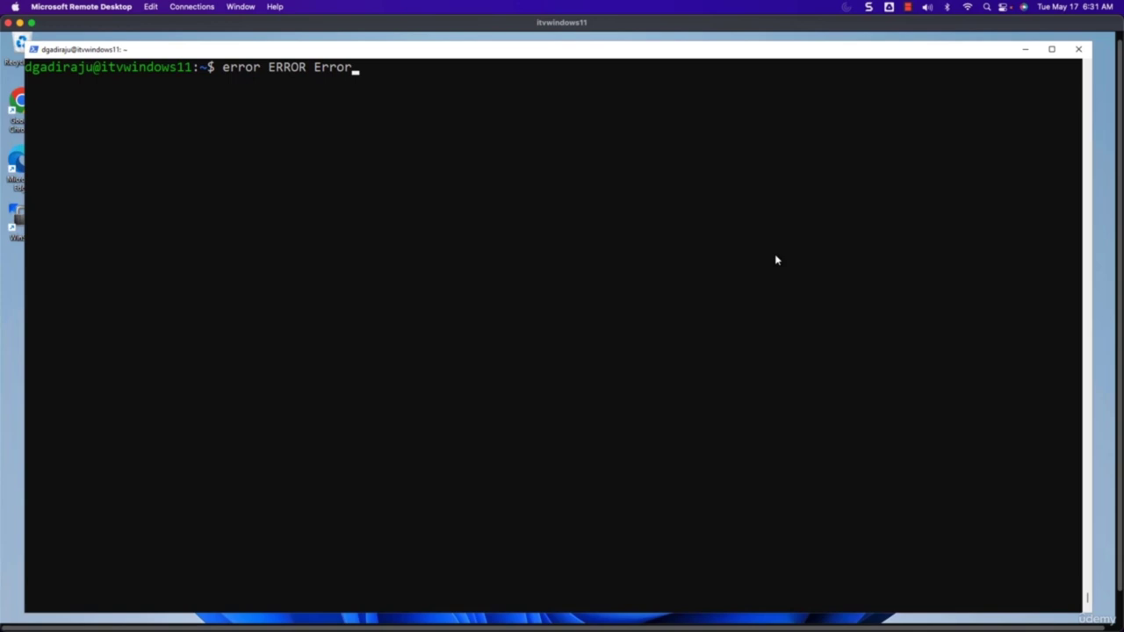
- Highlight the words error, ERROR and Error on the Linux command line to compare their casing, and abandon that line
{"action": "double_click", "coordinate": [250, 72]}
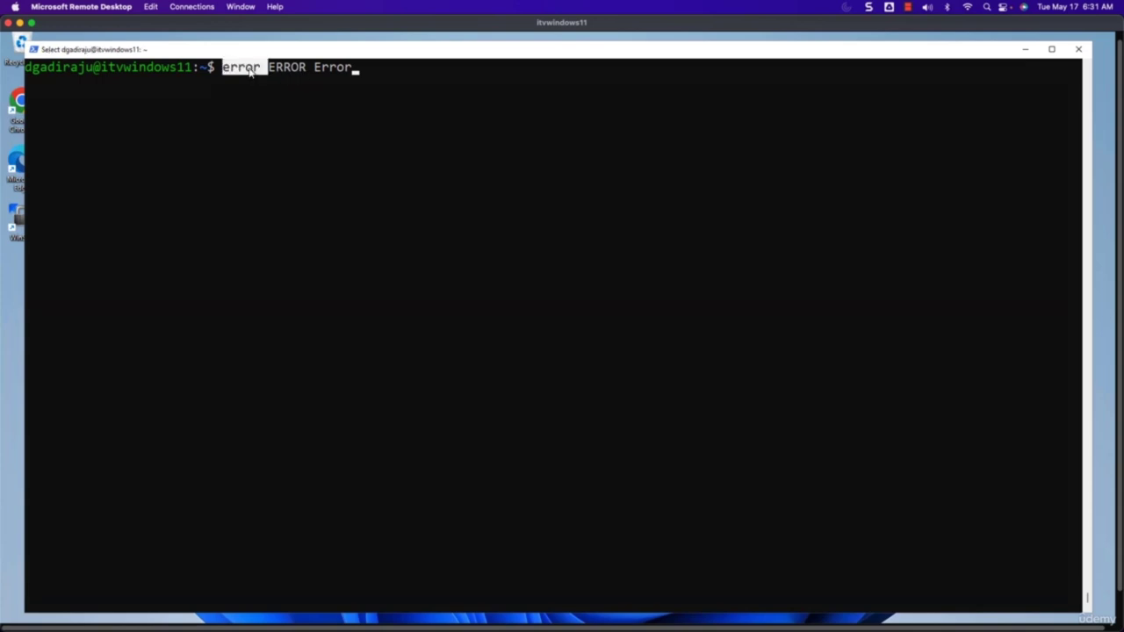
{"action": "double_click", "coordinate": [294, 71]}
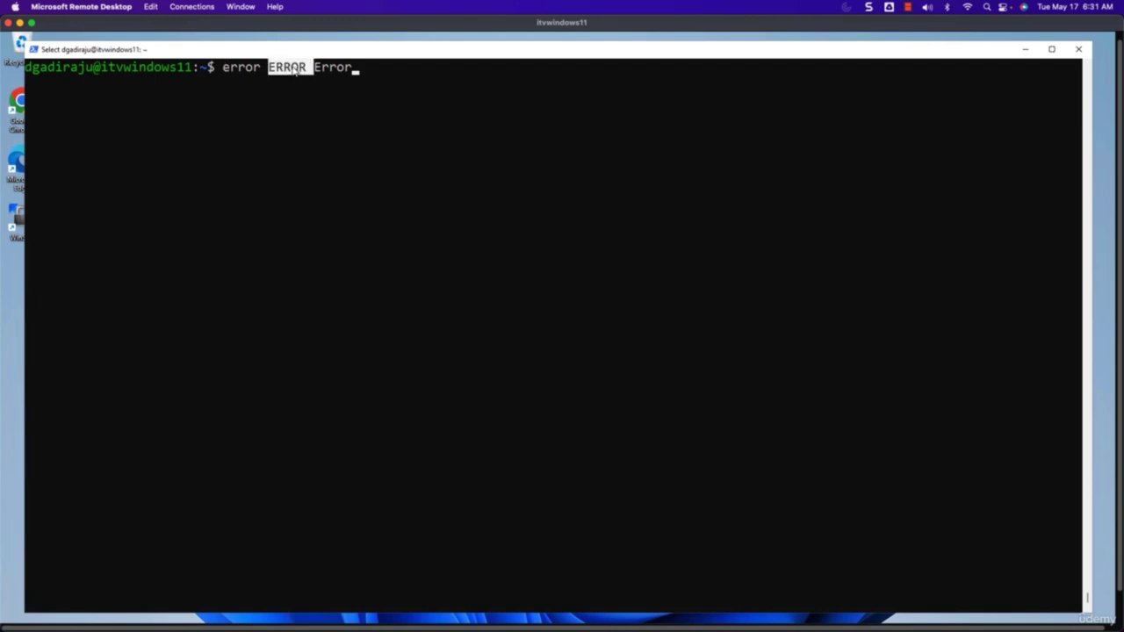
{"action": "double_click", "coordinate": [333, 71]}
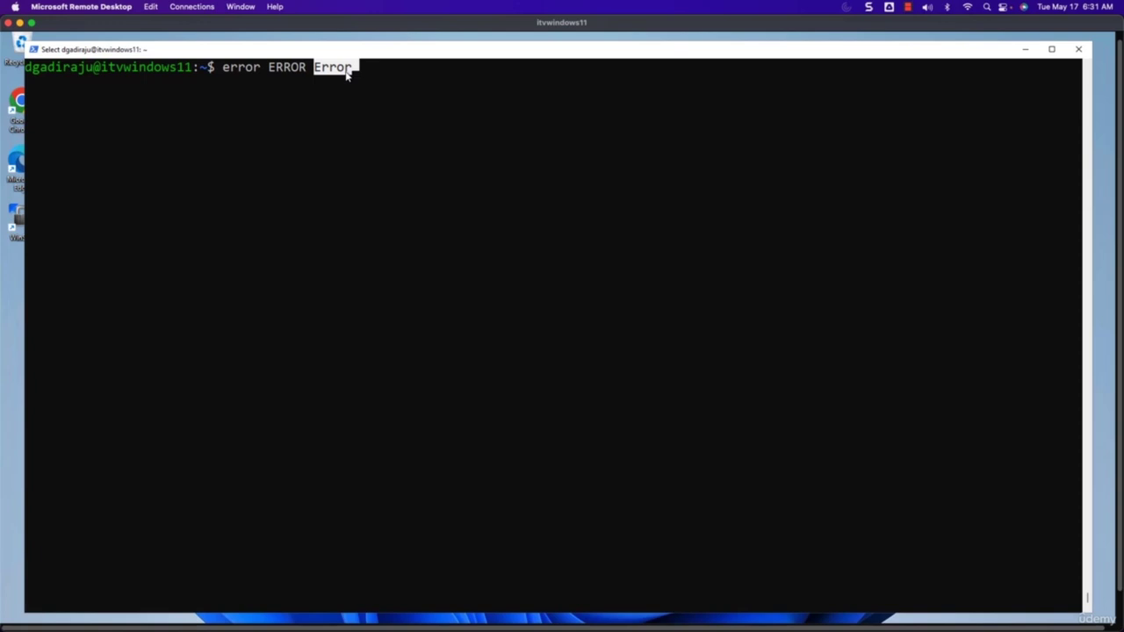
{"action": "double_click", "coordinate": [241, 69]}
{"action": "double_click", "coordinate": [279, 69]}
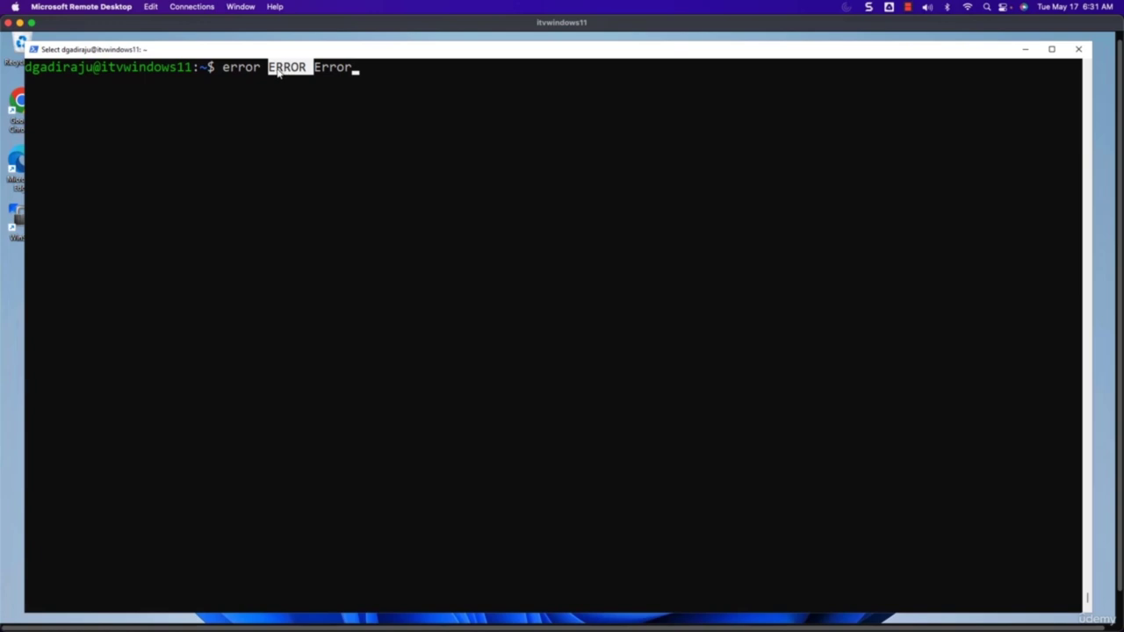
{"action": "left_click", "coordinate": [277, 77]}
{"action": "key", "text": "ctrl+c"}
- Run touch demo and list demo with ls -ltr
{"action": "type", "text": "touch "}
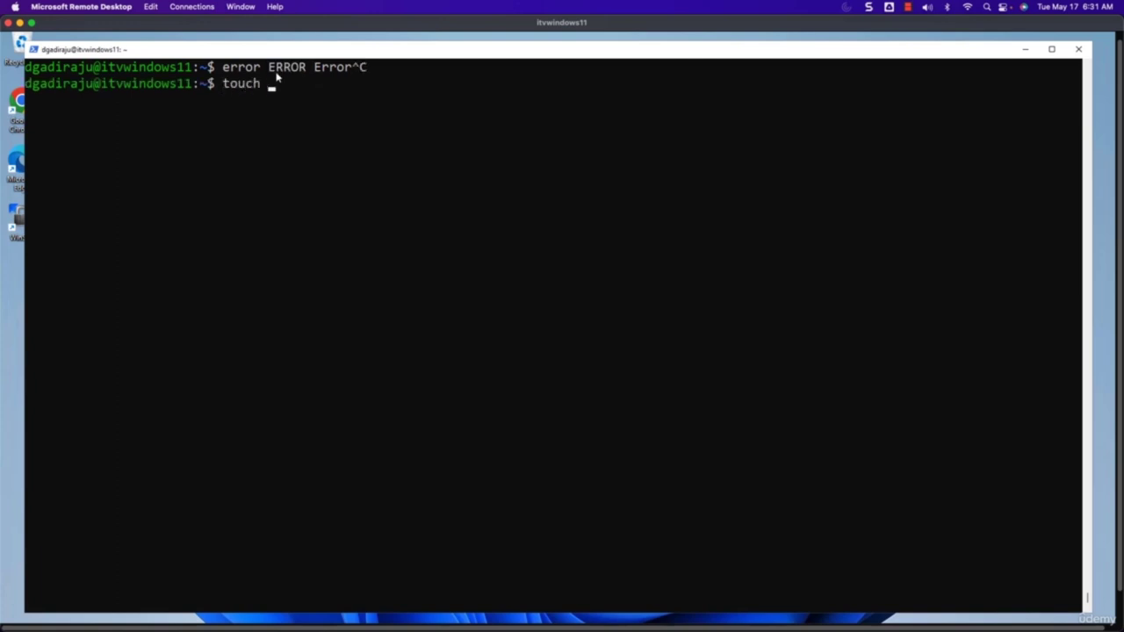
{"action": "type", "text": "demo"}
{"action": "key", "text": "Return"}
{"action": "type", "text": "ls -ltr demo"}
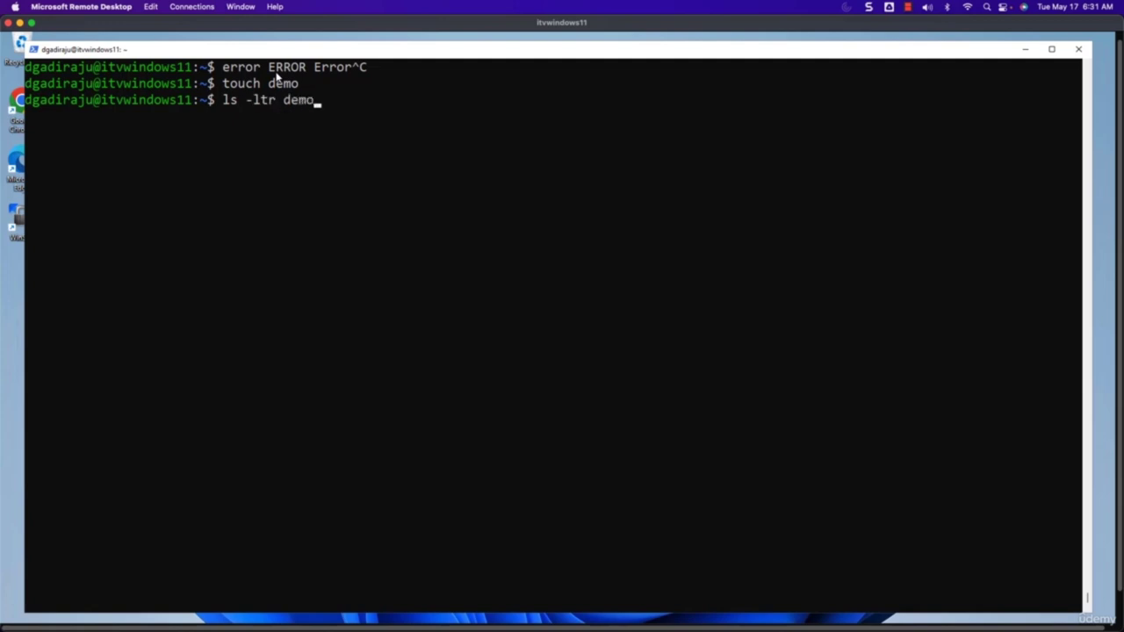
{"action": "key", "text": "Return"}
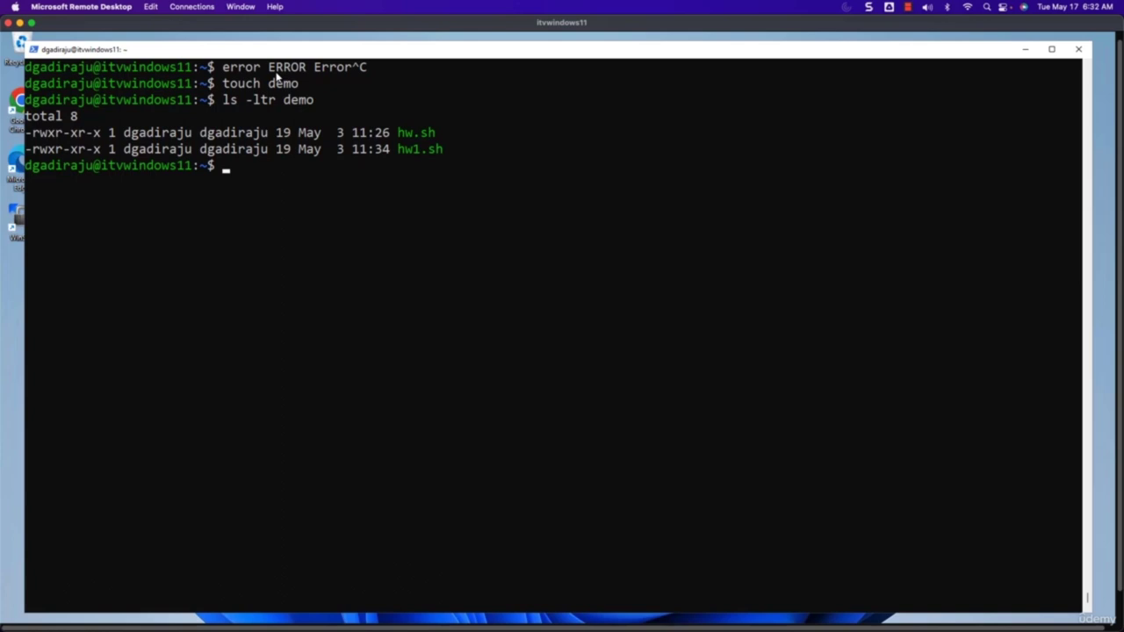
- Create an empty file named democase, list everything matching demo* with ls -ltr, and highlight the file's entry
{"action": "type", "text": "touch democa"}
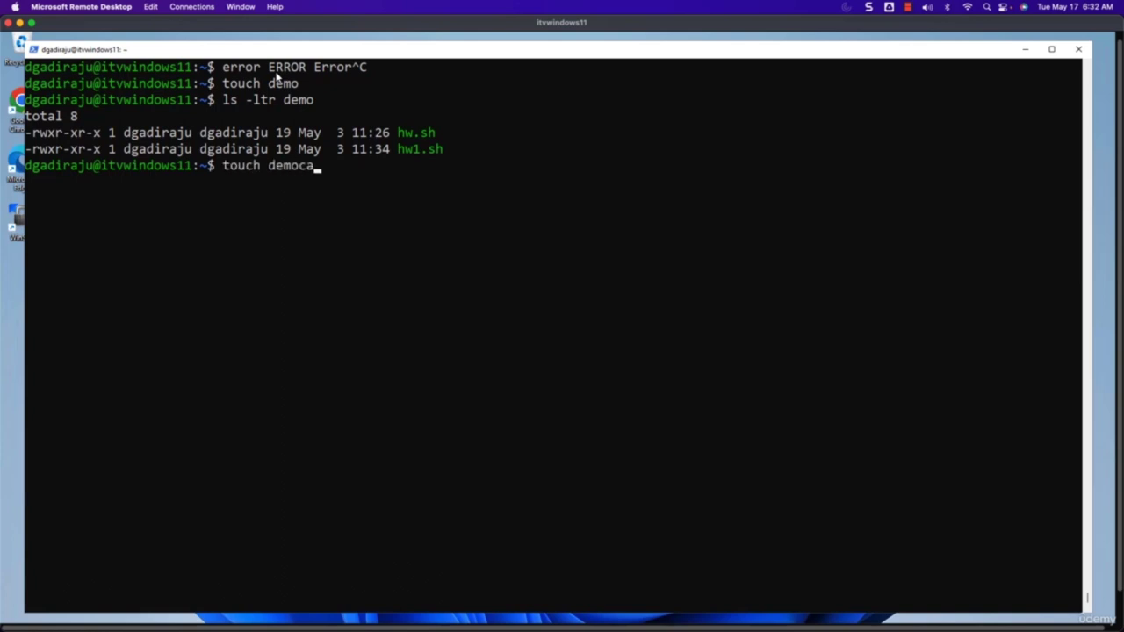
{"action": "type", "text": "se"}
{"action": "key", "text": "Return"}
{"action": "type", "text": "ls -ltr"}
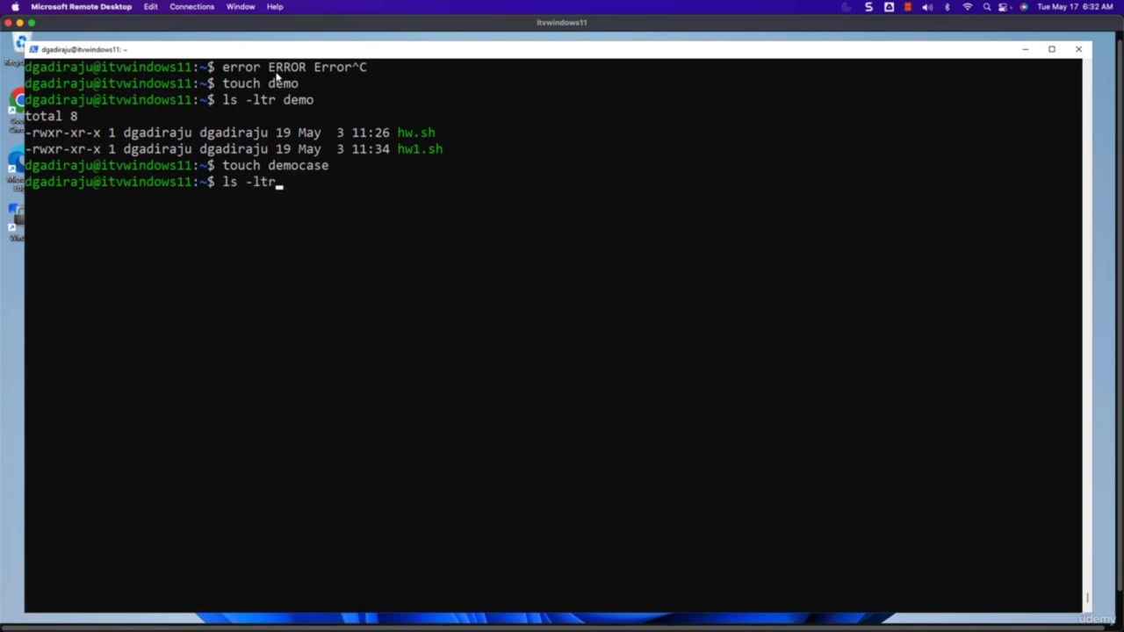
{"action": "type", "text": " demo*"}
{"action": "key", "text": "Return"}
{"action": "double_click", "coordinate": [446, 198]}
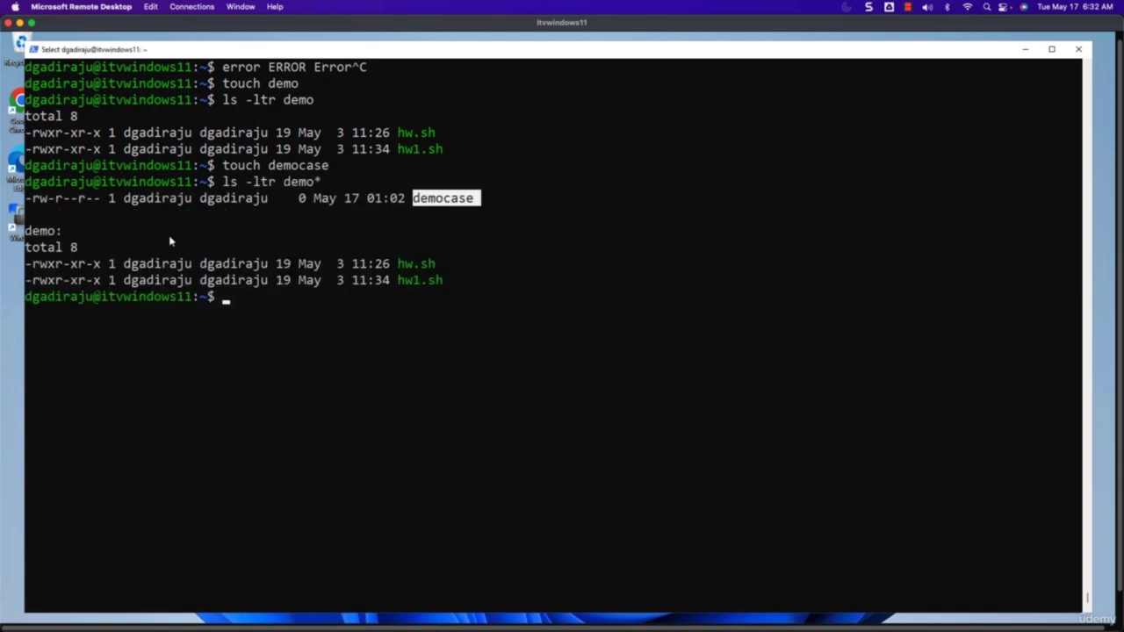
{"action": "left_click_drag", "start_coordinate": [399, 278], "coordinate": [46, 247]}
{"action": "left_click", "coordinate": [187, 215]}
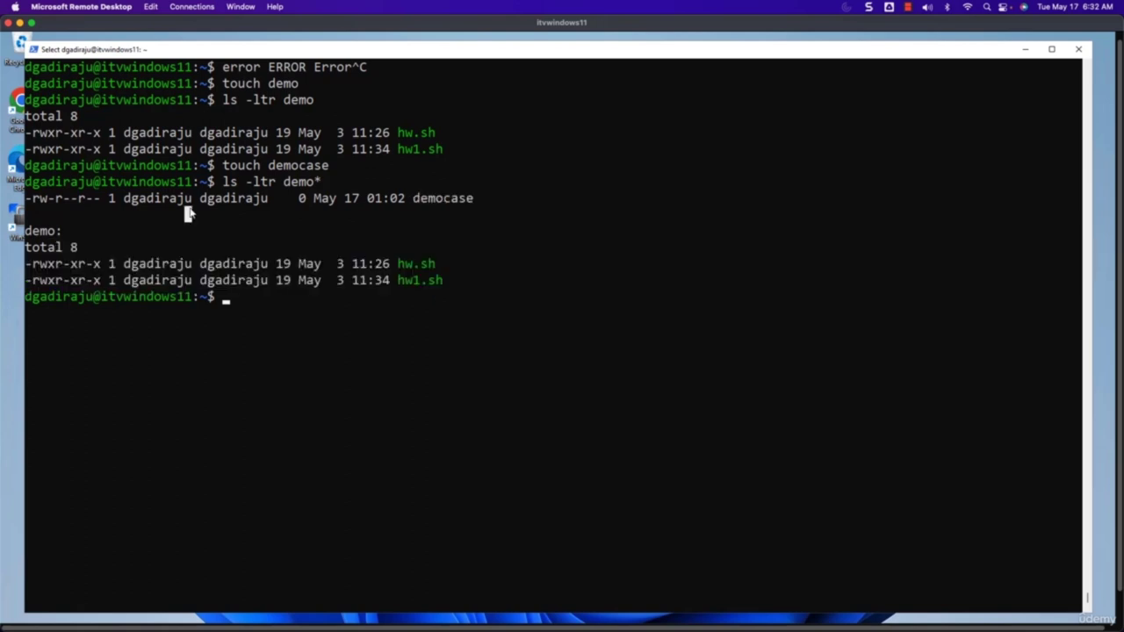
- Narrow the long listing to names matching democ* with ls -ltr
{"action": "type", "text": "ls -ltr de"}
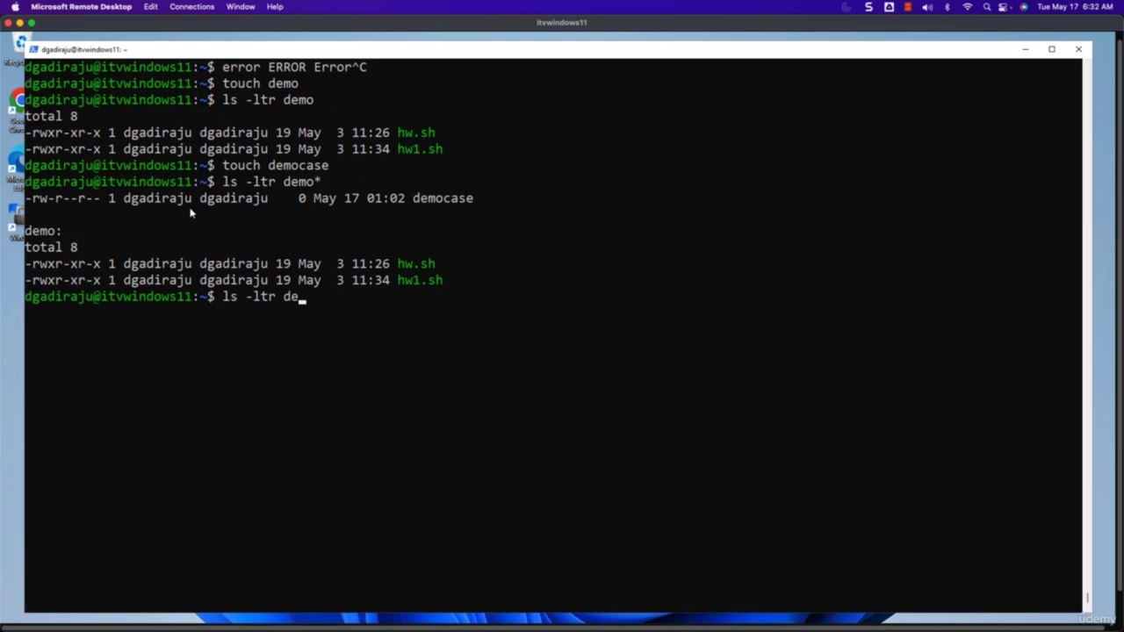
{"action": "type", "text": "moc*"}
{"action": "key", "text": "Return"}
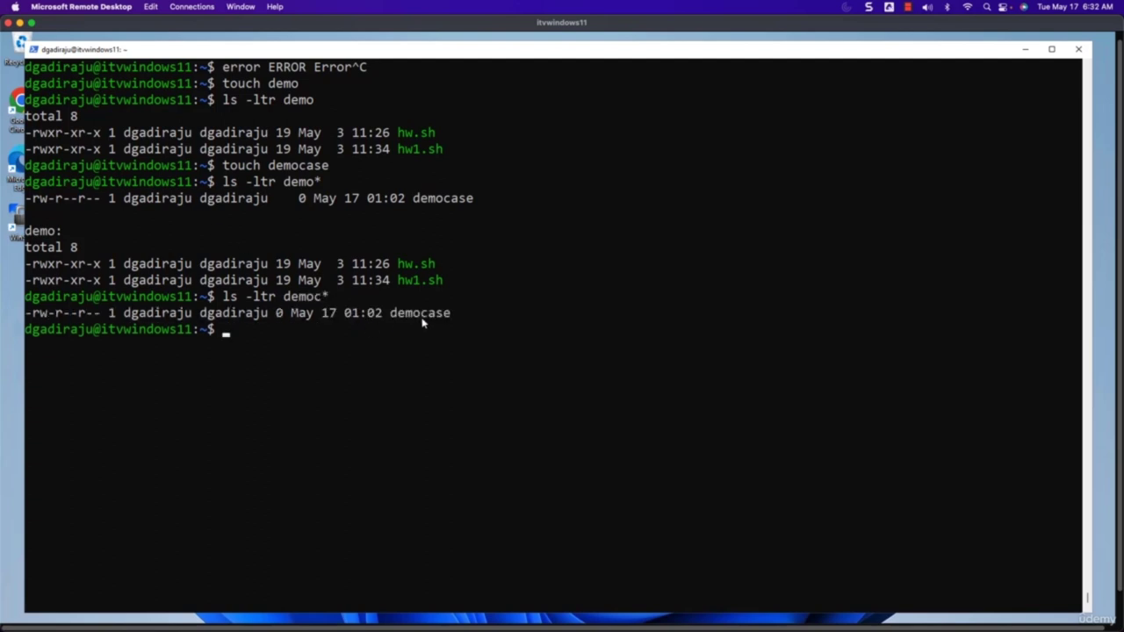
- Create an empty file named democASE, list democ* again, and highlight both file names to compare their casing
{"action": "type", "text": "touch demo"}
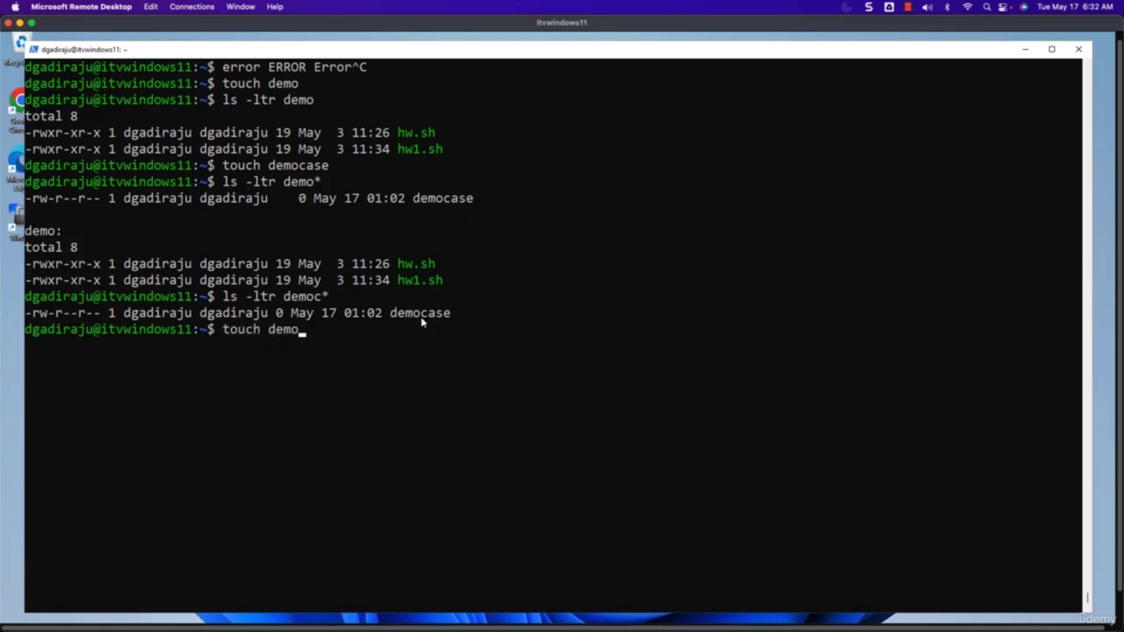
{"action": "type", "text": "cASE"}
{"action": "key", "text": "Return"}
{"action": "key", "text": "Up"}
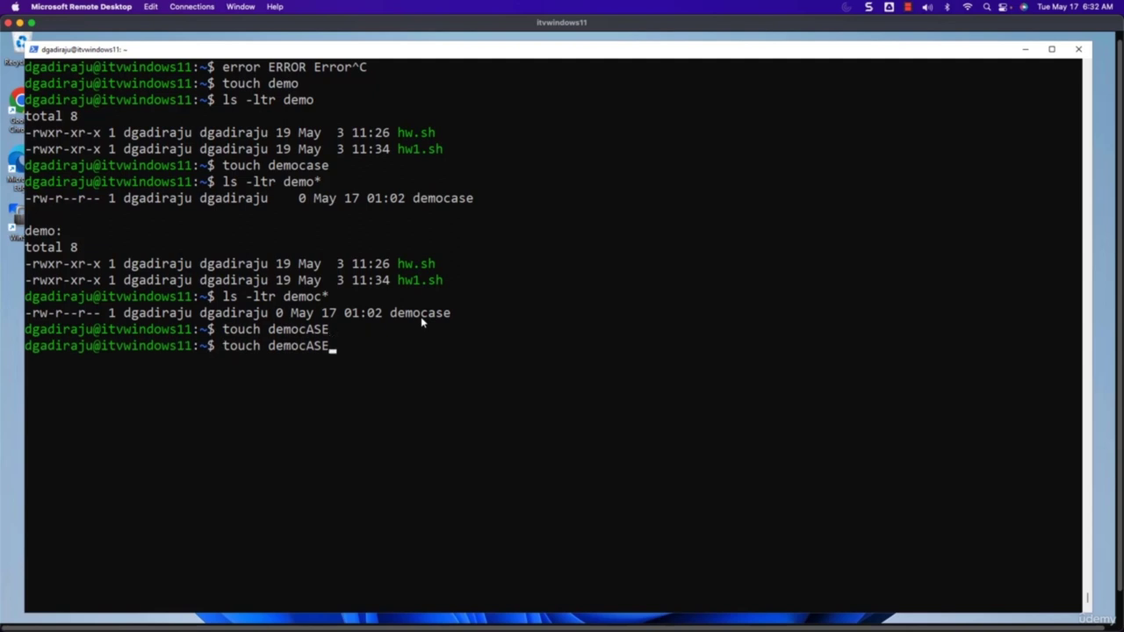
{"action": "key", "text": "Up"}
{"action": "key", "text": "Return"}
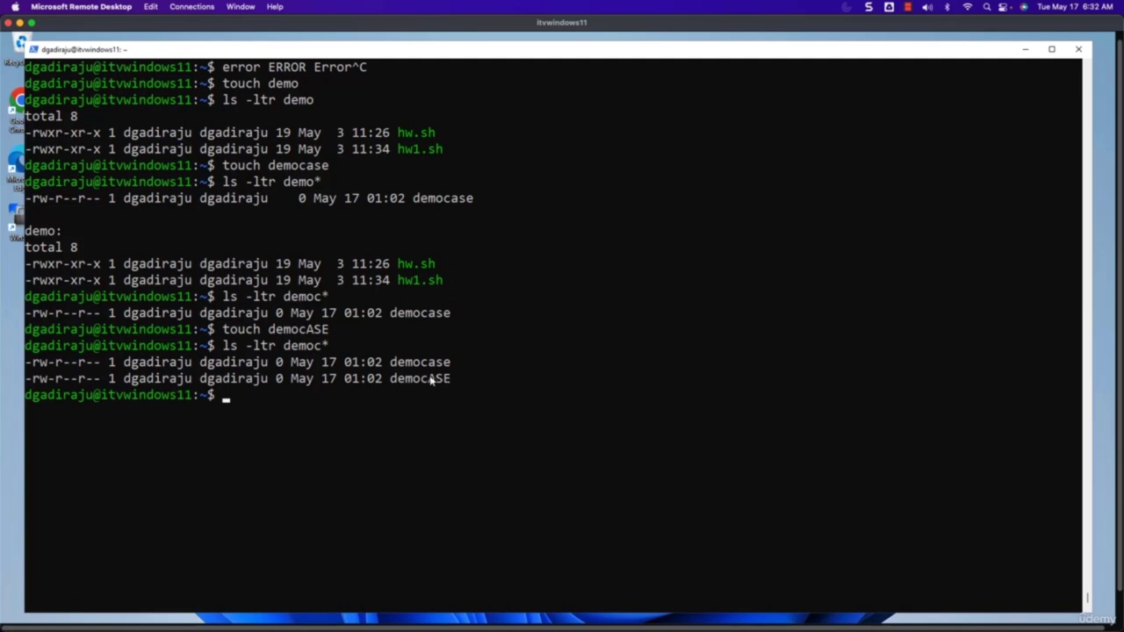
{"action": "double_click", "coordinate": [432, 367]}
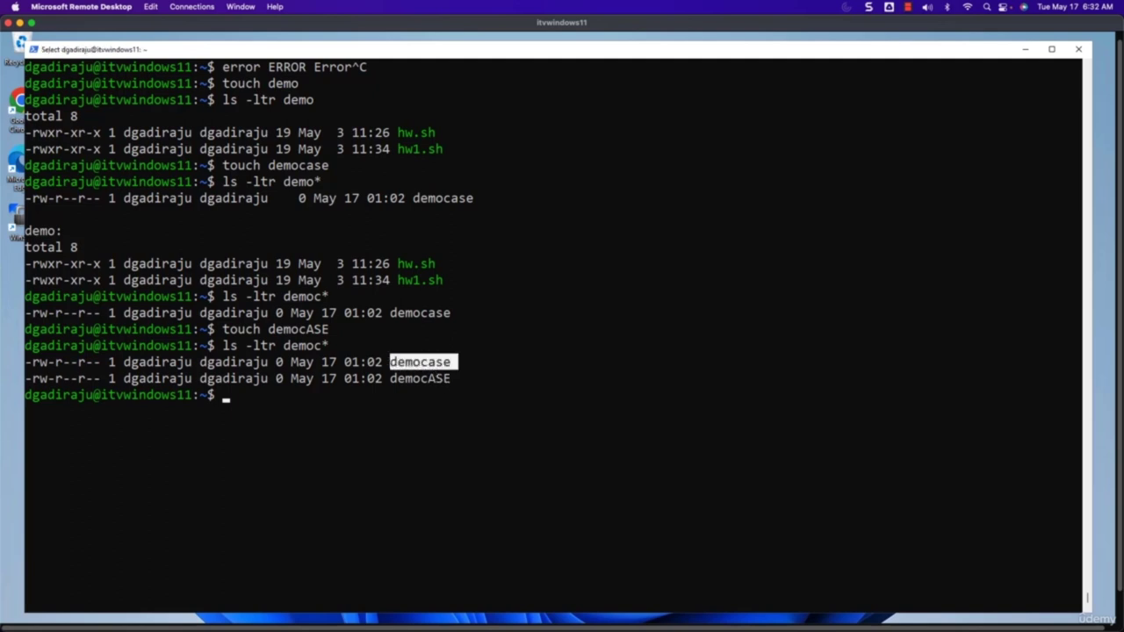
{"action": "double_click", "coordinate": [428, 379]}
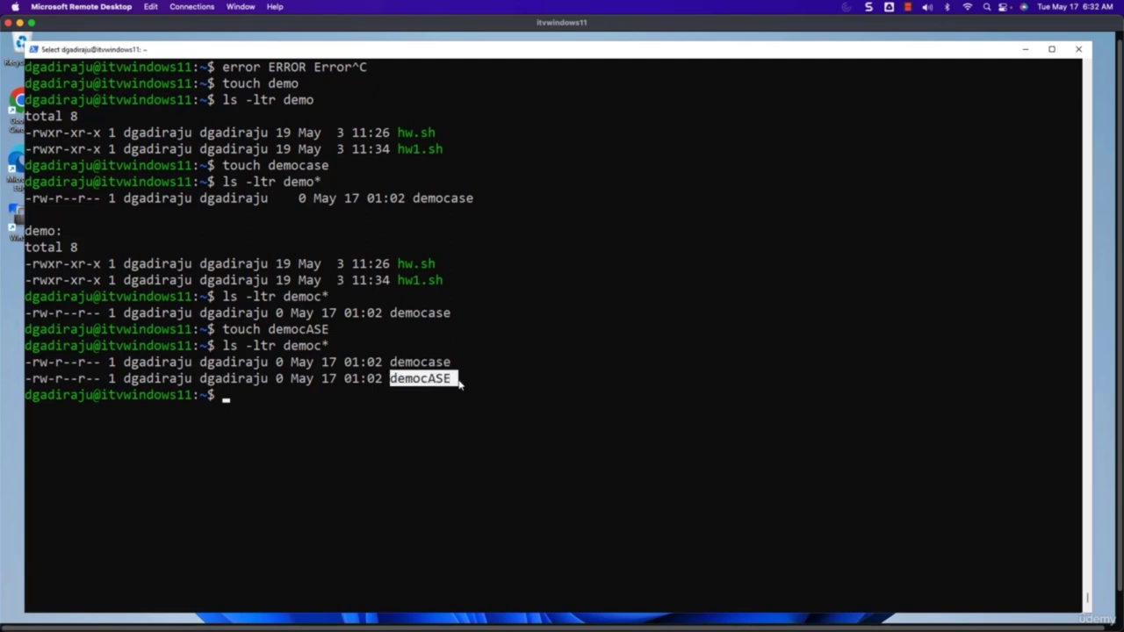